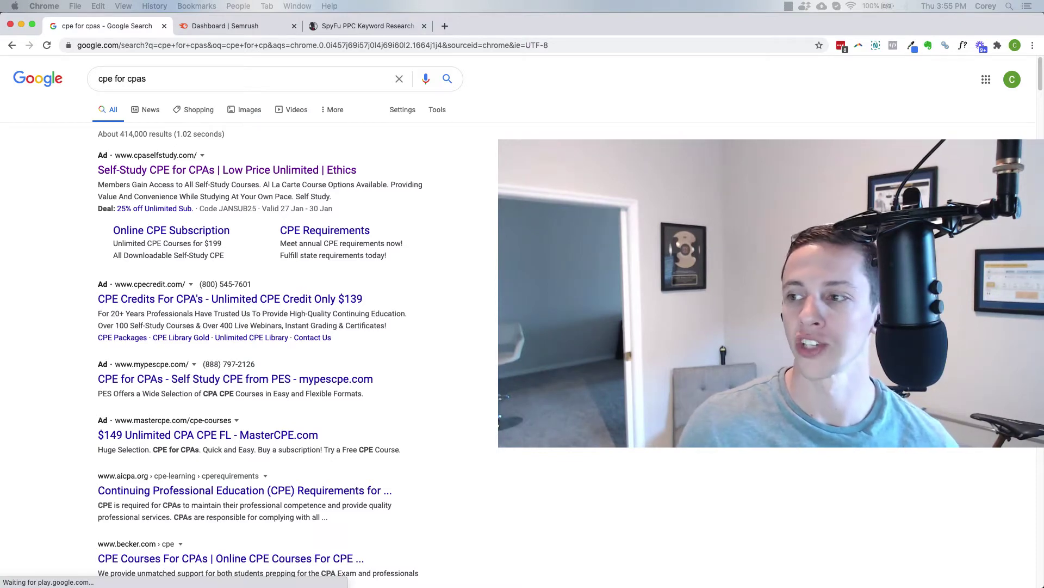
Highlight Semrush's Pro plan $119 monthly price, then bring up SpyFu's Basic, Professional and Team pricing.
{"action": "left_click", "coordinate": [524, 91]}
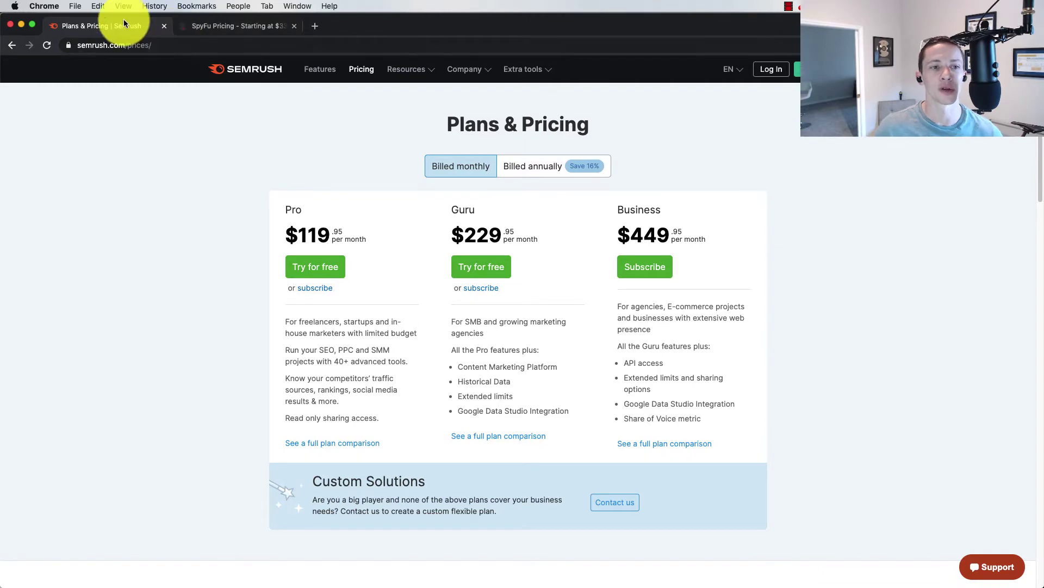
{"action": "scroll", "coordinate": [180, 180], "scroll_direction": "down", "scroll_amount": 5}
{"action": "scroll", "coordinate": [196, 218], "scroll_direction": "up", "scroll_amount": 5}
{"action": "left_click_drag", "start_coordinate": [288, 234], "coordinate": [342, 235]}
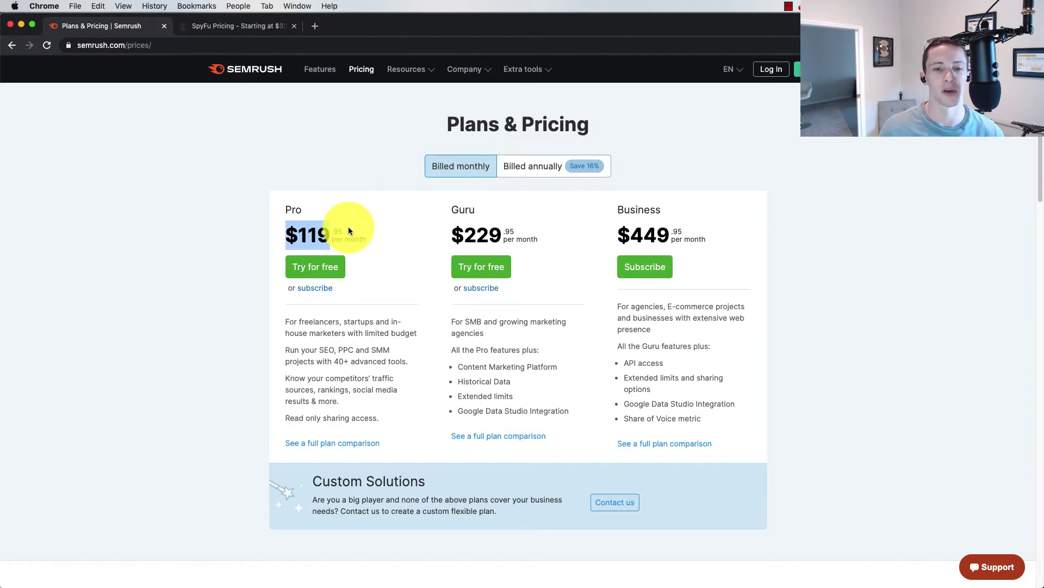
{"action": "scroll", "coordinate": [349, 230], "scroll_direction": "down", "scroll_amount": 1}
{"action": "scroll", "coordinate": [349, 231], "scroll_direction": "up", "scroll_amount": 1}
{"action": "left_click", "coordinate": [227, 32]}
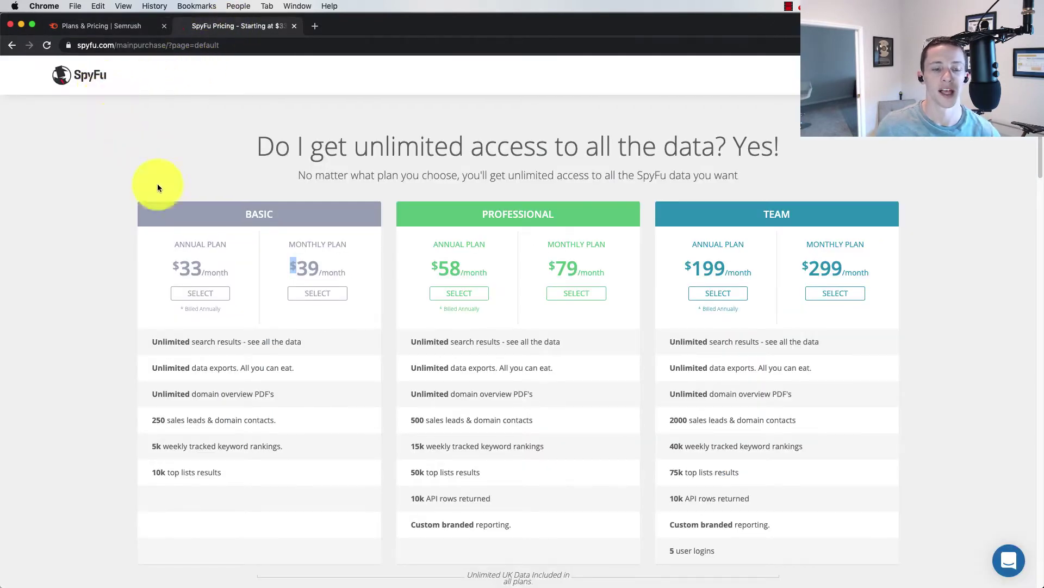
Highlight SpyFu's $33 Basic annual price and Semrush's $119.95 Pro price side by side.
{"action": "left_click_drag", "start_coordinate": [173, 268], "coordinate": [224, 270]}
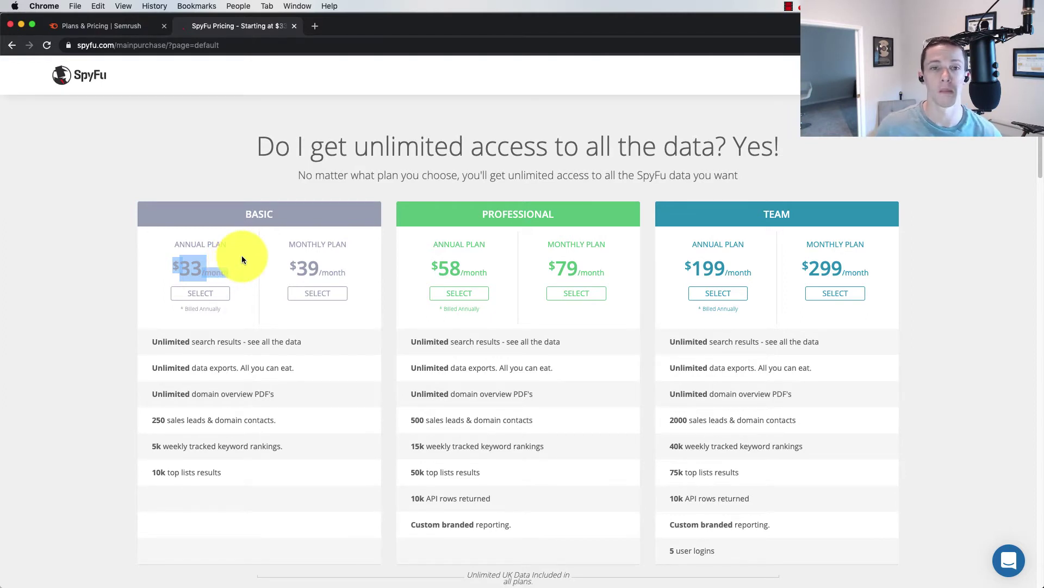
{"action": "left_click", "coordinate": [114, 26]}
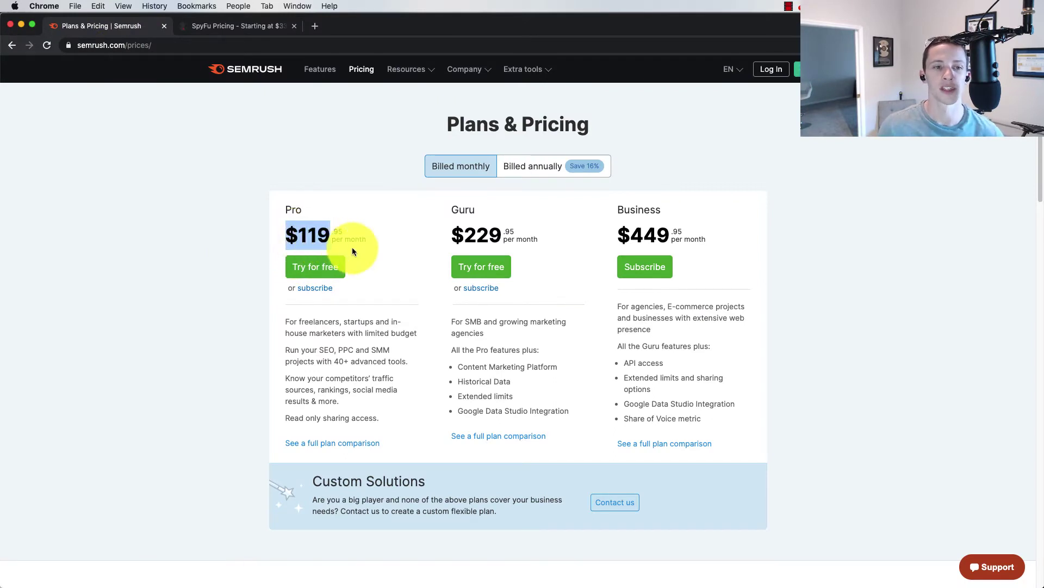
{"action": "left_click_drag", "start_coordinate": [351, 235], "coordinate": [284, 225]}
{"action": "left_click", "coordinate": [255, 32]}
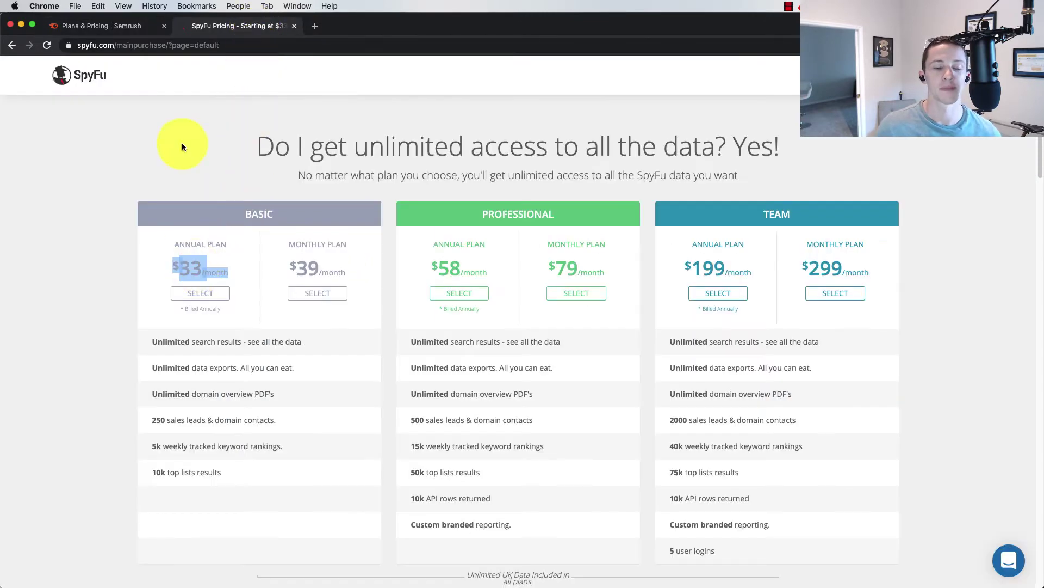
{"action": "left_click", "coordinate": [145, 32]}
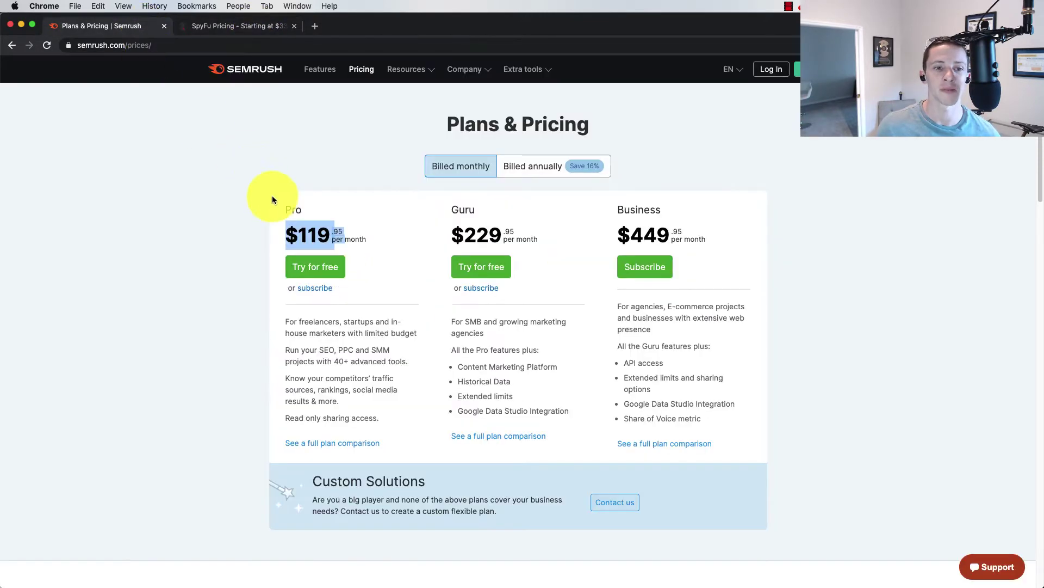
Open Semrush's Features page and scroll down through its 40+ tool cards.
{"action": "left_click", "coordinate": [326, 73]}
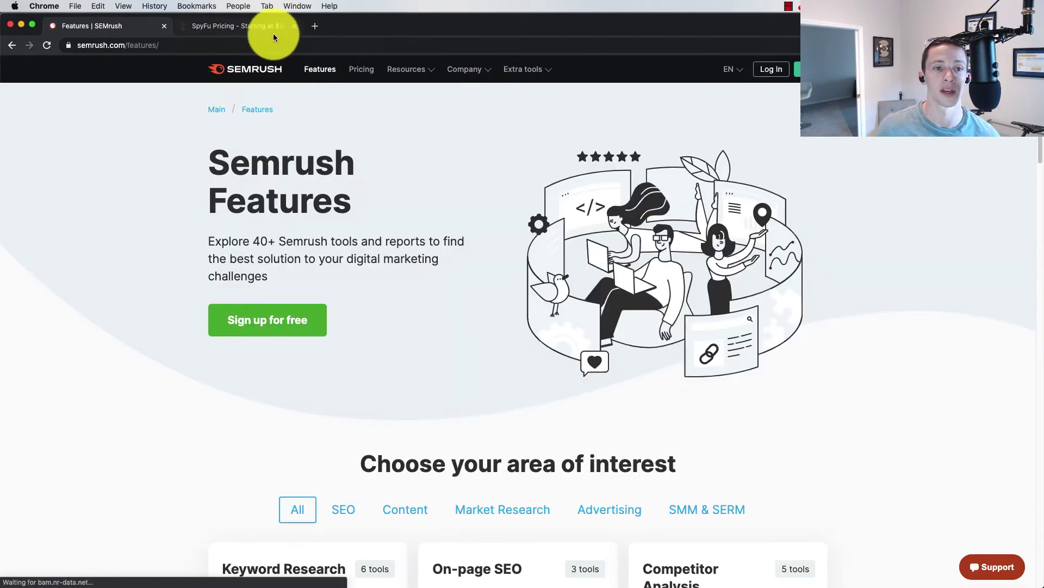
{"action": "left_click", "coordinate": [270, 30]}
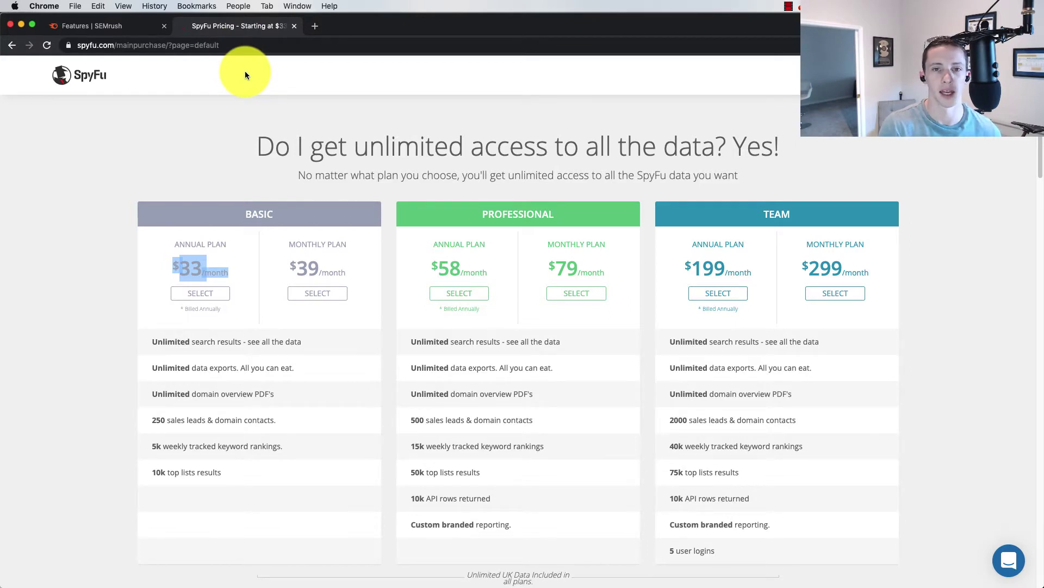
{"action": "left_click", "coordinate": [106, 26]}
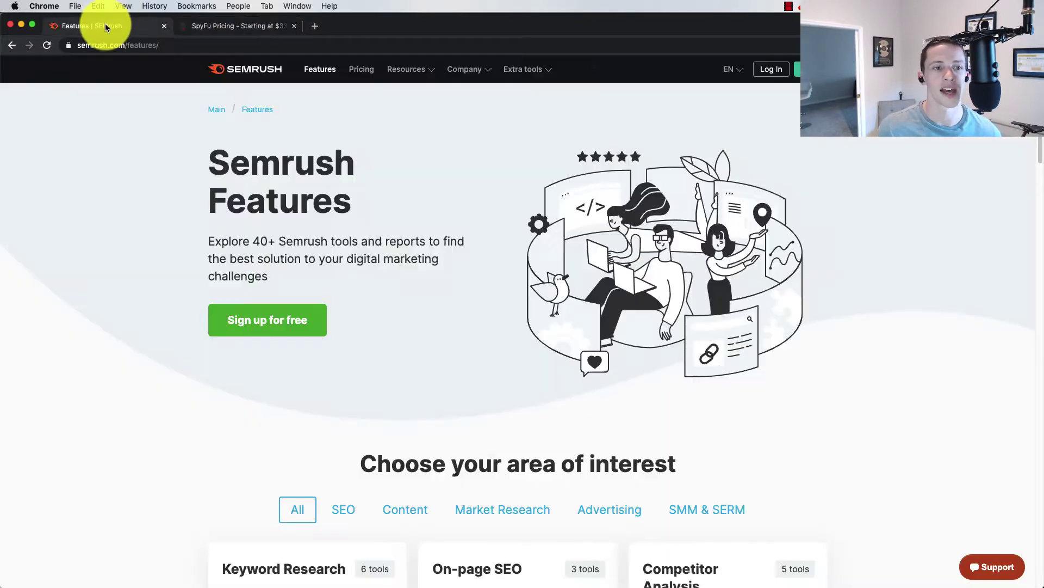
{"action": "scroll", "coordinate": [172, 83], "scroll_direction": "down", "scroll_amount": 6}
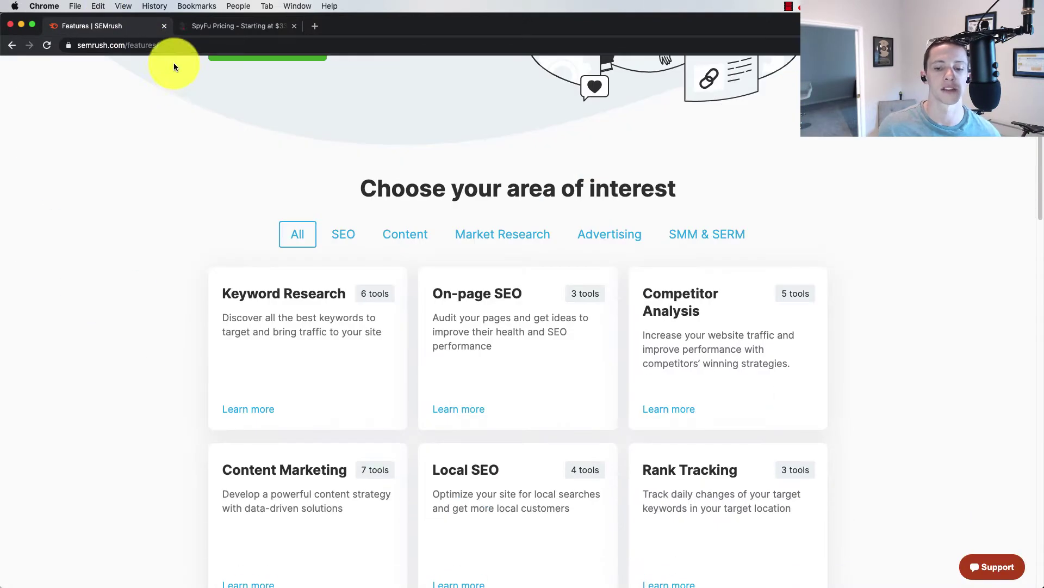
{"action": "scroll", "coordinate": [267, 451], "scroll_direction": "down", "scroll_amount": 2}
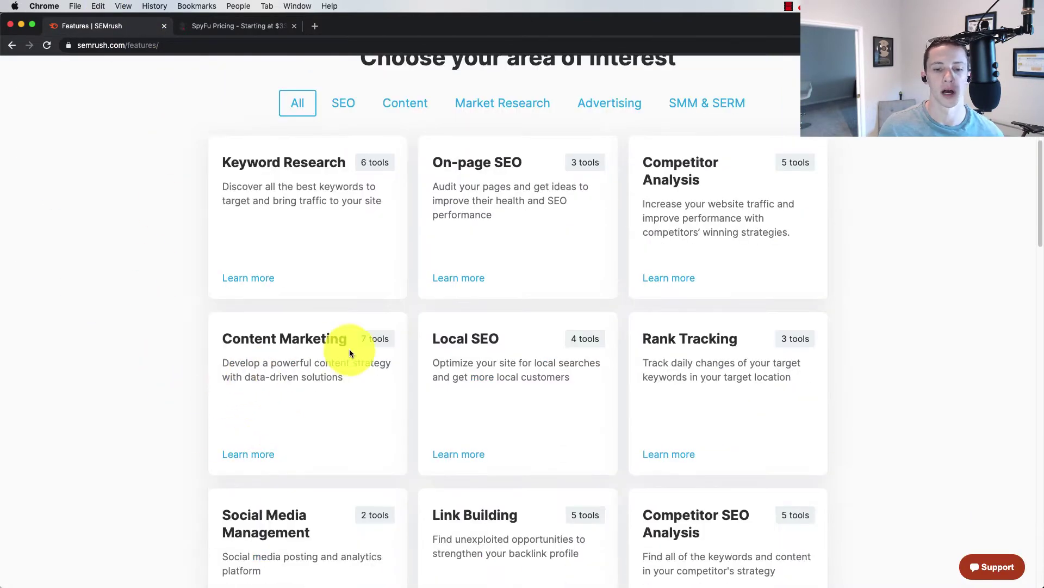
{"action": "scroll", "coordinate": [310, 337], "scroll_direction": "down", "scroll_amount": 4}
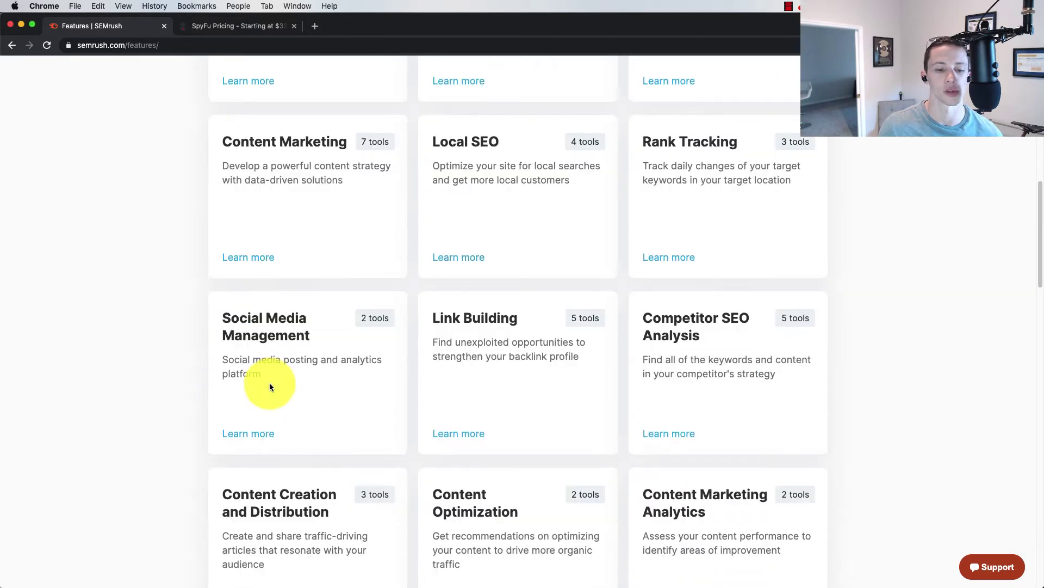
{"action": "scroll", "coordinate": [255, 375], "scroll_direction": "down", "scroll_amount": 2}
{"action": "scroll", "coordinate": [255, 318], "scroll_direction": "down", "scroll_amount": 6}
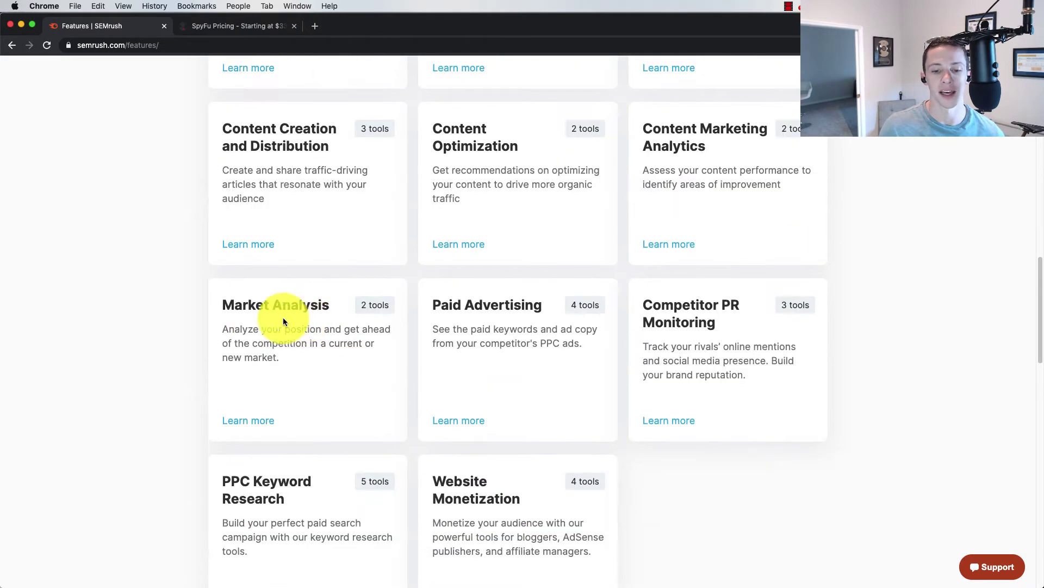
{"action": "scroll", "coordinate": [255, 318], "scroll_direction": "down", "scroll_amount": 2}
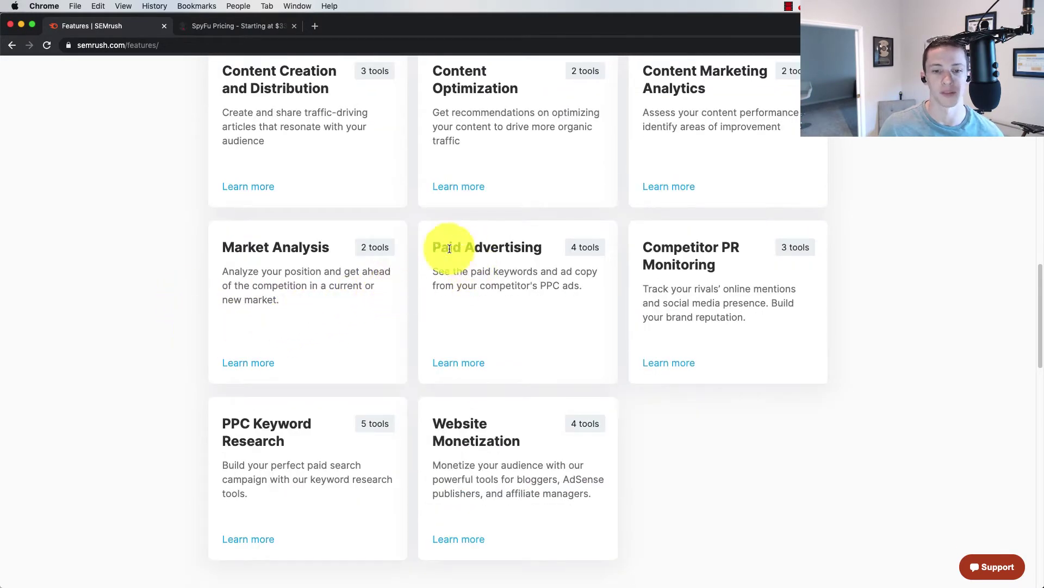
Highlight the Paid Advertising card's description, then go back to SpyFu's $33 Basic pricing.
{"action": "left_click_drag", "start_coordinate": [442, 247], "coordinate": [503, 303]}
{"action": "scroll", "coordinate": [492, 309], "scroll_direction": "up", "scroll_amount": 4}
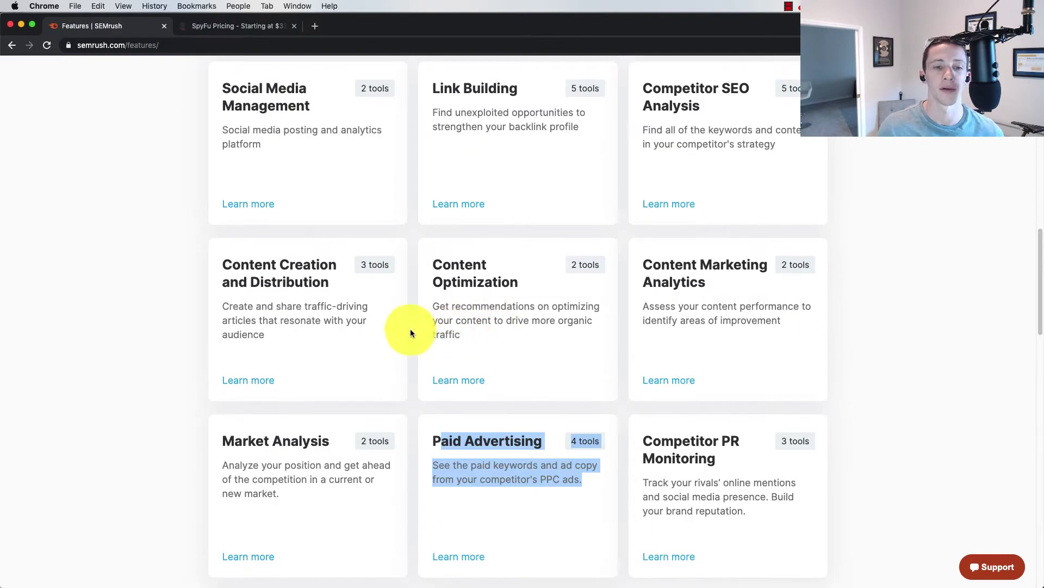
{"action": "scroll", "coordinate": [410, 328], "scroll_direction": "up", "scroll_amount": 11}
{"action": "scroll", "coordinate": [221, 169], "scroll_direction": "up", "scroll_amount": 3}
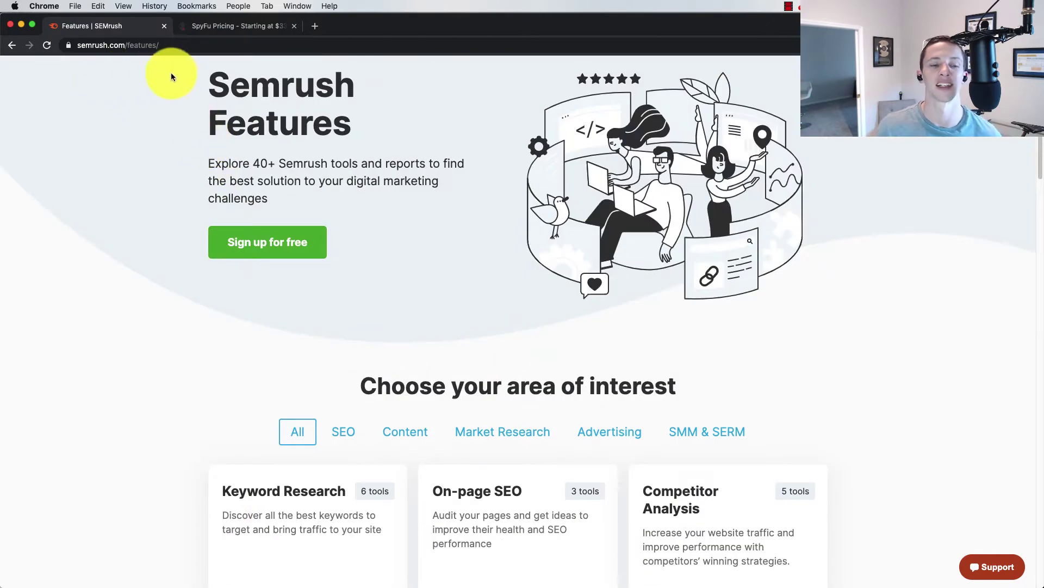
{"action": "left_click", "coordinate": [226, 34]}
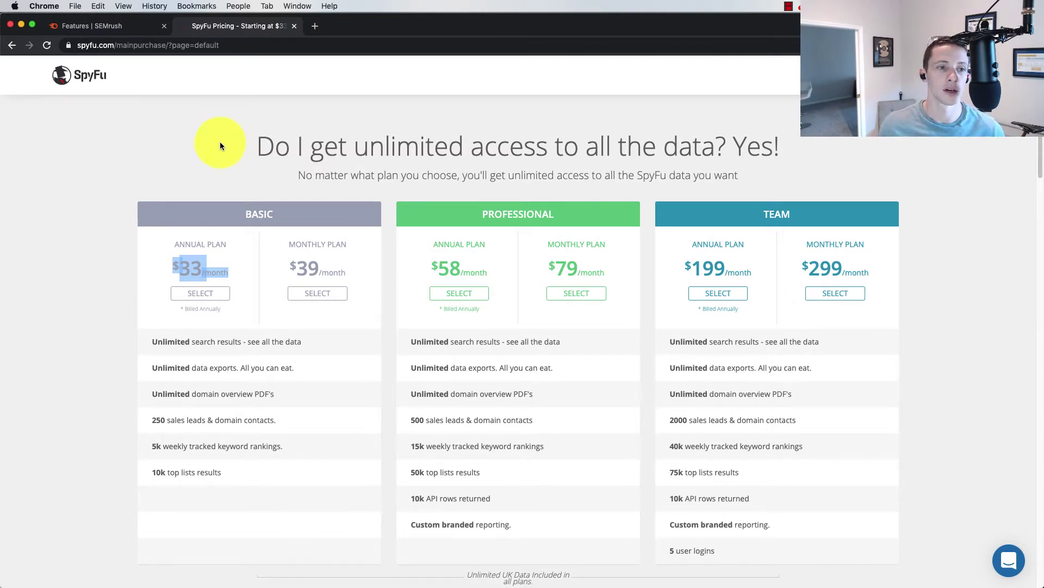
Compare Semrush Features with SpyFu pricing, and move the window aside to reveal the cpe for cpas results.
{"action": "left_click", "coordinate": [139, 28]}
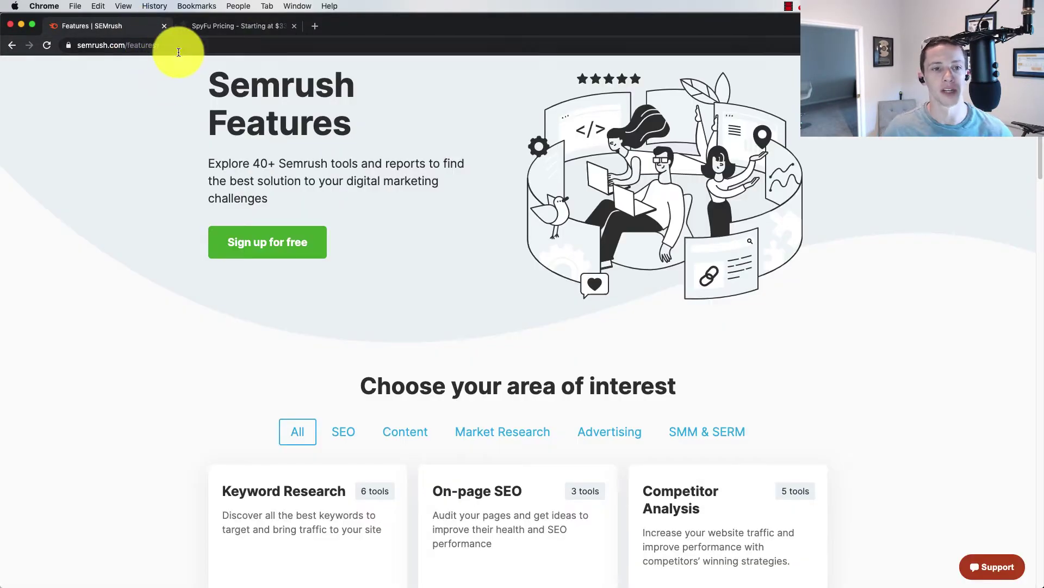
{"action": "left_click", "coordinate": [209, 25]}
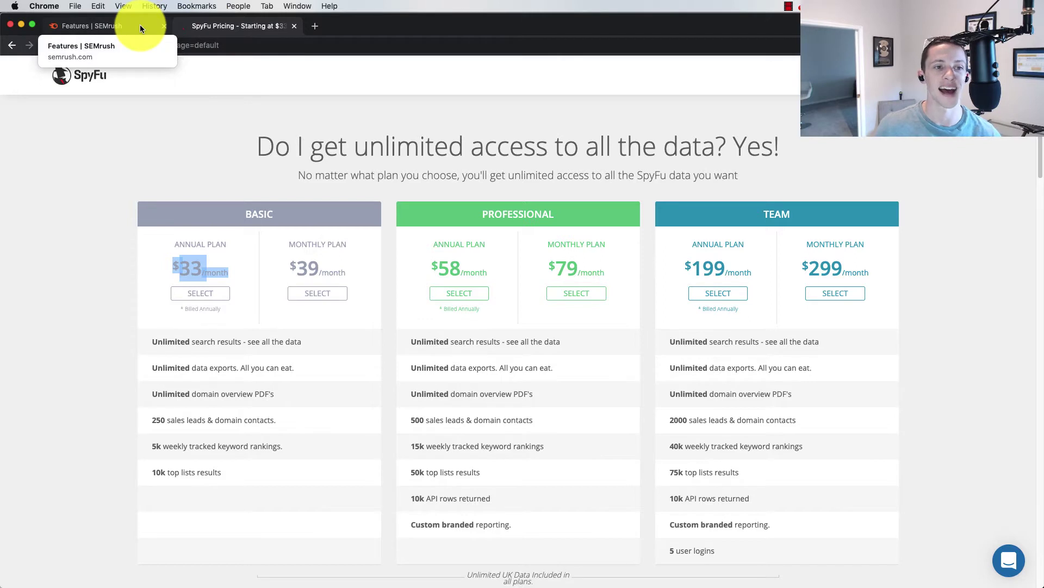
{"action": "left_click_drag", "start_coordinate": [334, 25], "coordinate": [357, 34]}
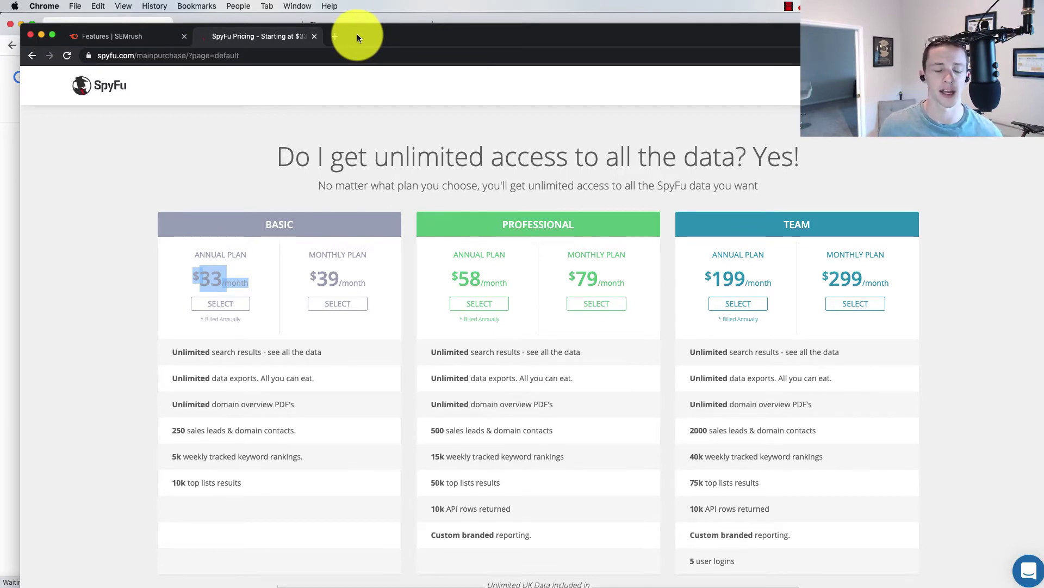
{"action": "left_click", "coordinate": [168, 38]}
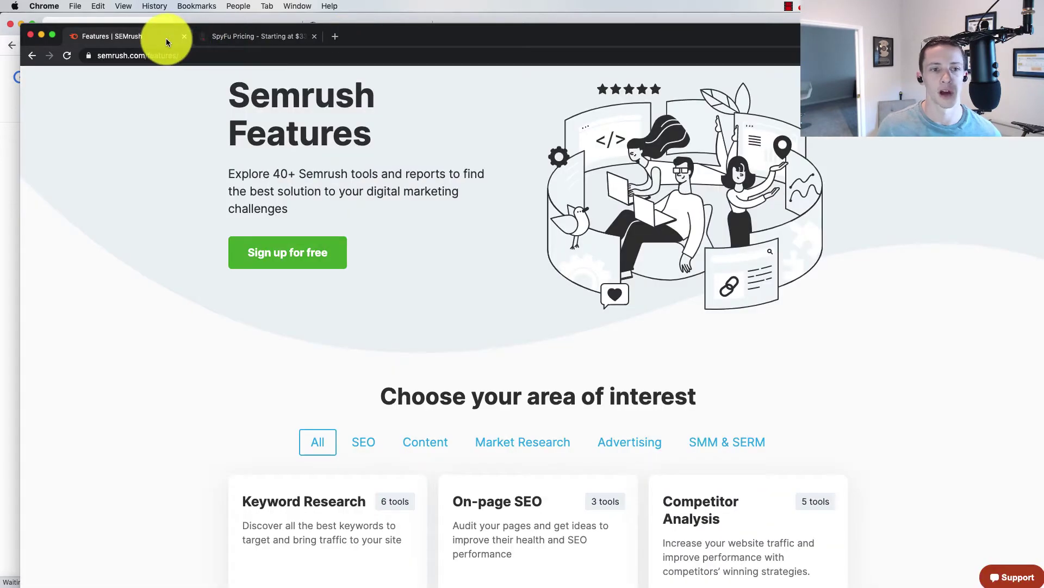
{"action": "left_click", "coordinate": [246, 43]}
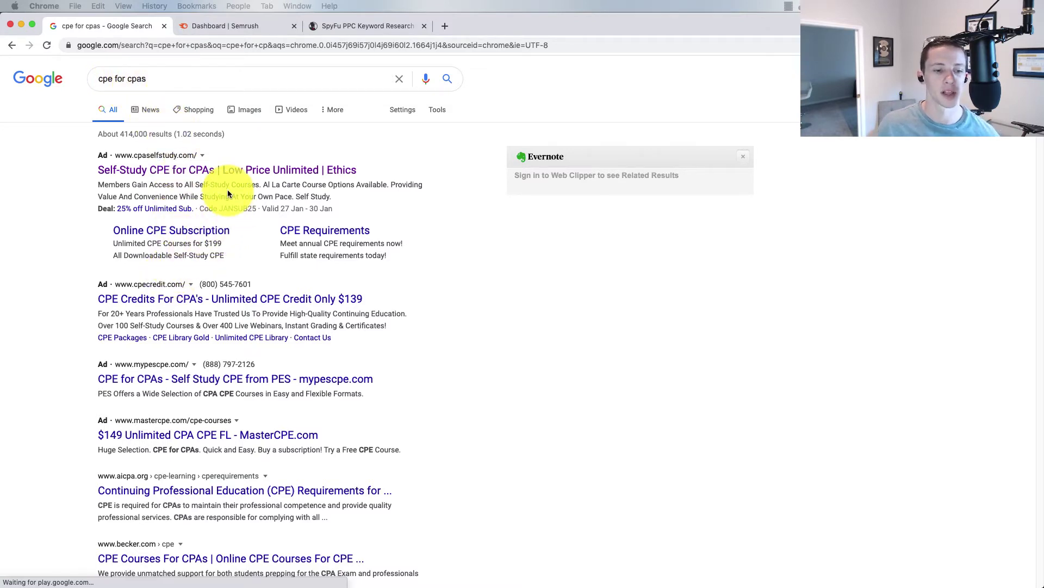
Open the MasterCPE ad in a new tab and view its $149 CPE courses page.
{"action": "right_click", "coordinate": [154, 435]}
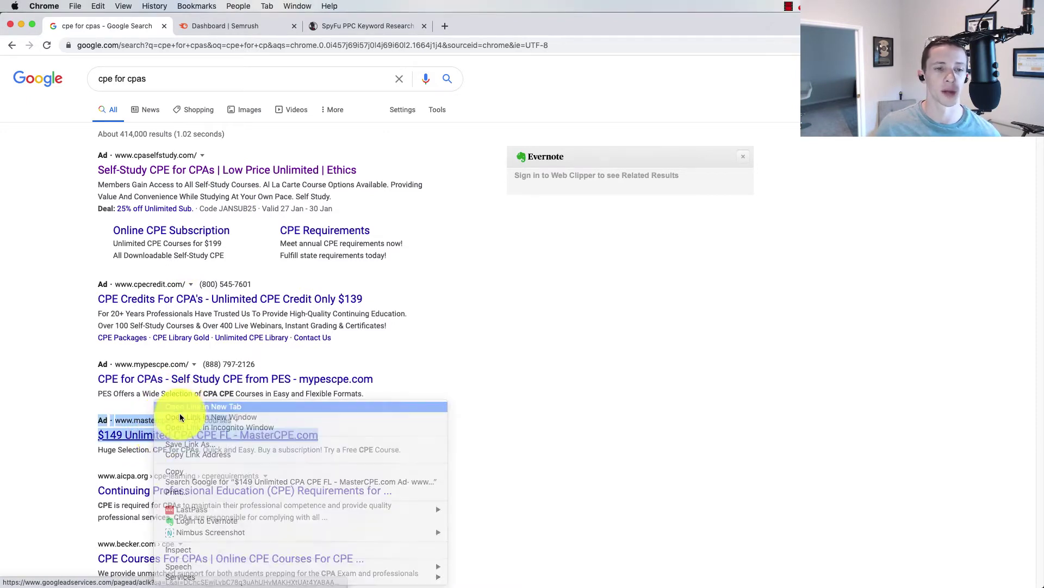
{"action": "left_click", "coordinate": [179, 419]}
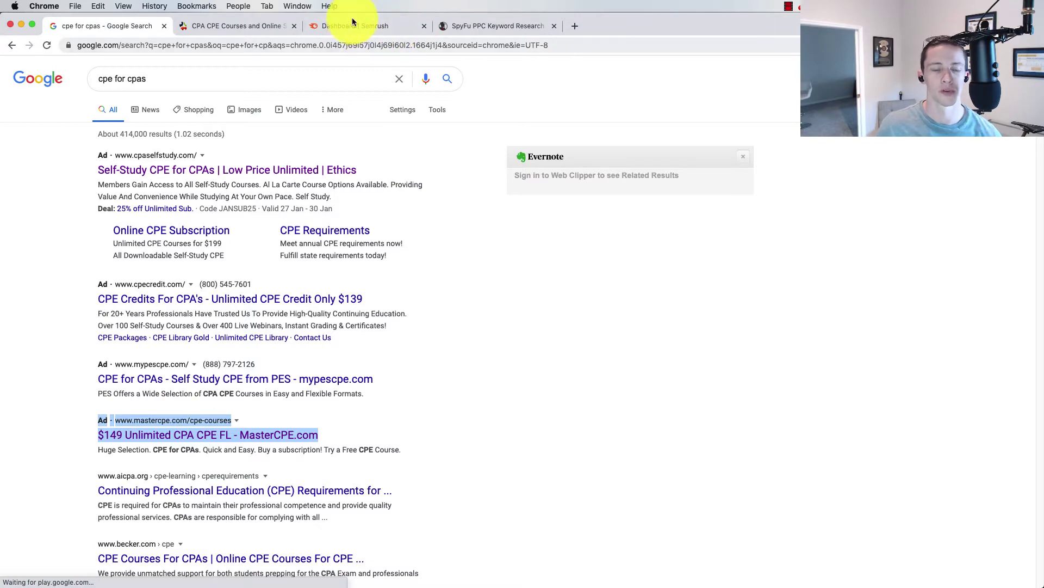
{"action": "left_click", "coordinate": [241, 31]}
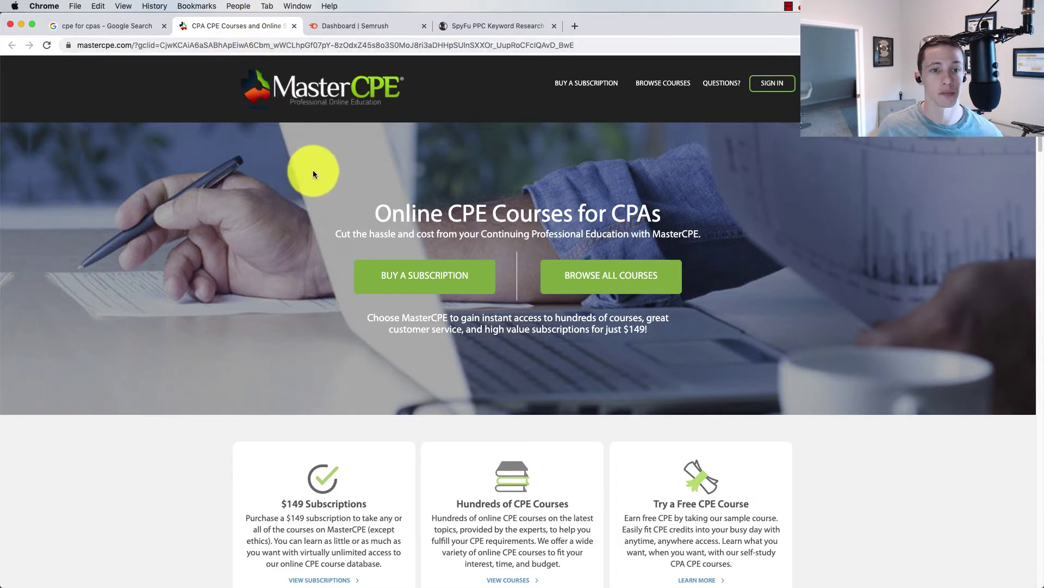
Scroll back to the top of MasterCPE's Online CPE Courses for CPAs page, glancing at the Google results.
{"action": "scroll", "coordinate": [354, 152], "scroll_direction": "down", "scroll_amount": 5}
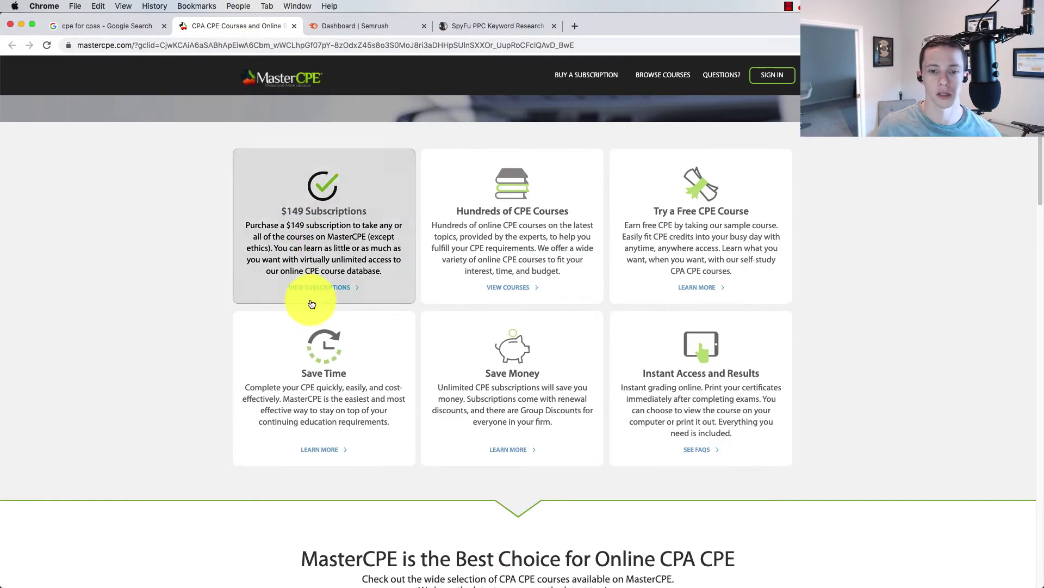
{"action": "scroll", "coordinate": [312, 303], "scroll_direction": "down", "scroll_amount": 6}
{"action": "scroll", "coordinate": [248, 330], "scroll_direction": "down", "scroll_amount": 6}
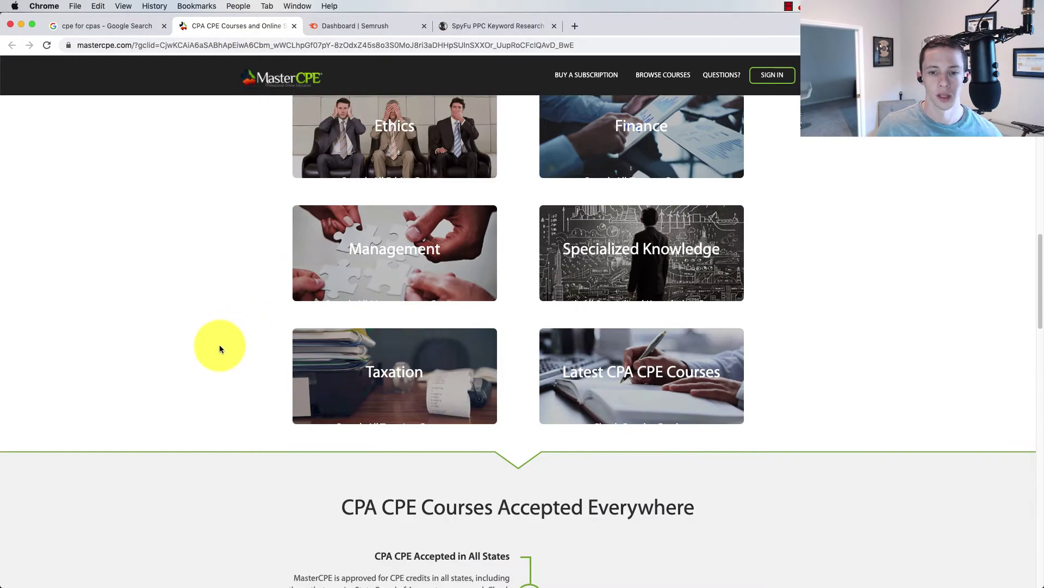
{"action": "scroll", "coordinate": [220, 348], "scroll_direction": "up", "scroll_amount": 5}
{"action": "scroll", "coordinate": [219, 348], "scroll_direction": "up", "scroll_amount": 5}
{"action": "scroll", "coordinate": [219, 349], "scroll_direction": "down", "scroll_amount": 5}
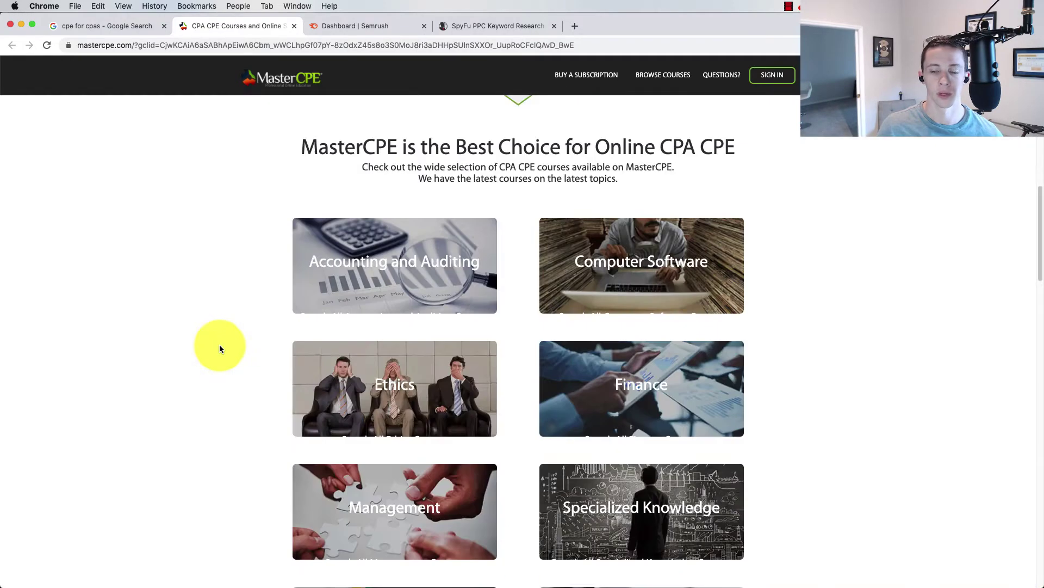
{"action": "scroll", "coordinate": [680, 195], "scroll_direction": "up", "scroll_amount": 8}
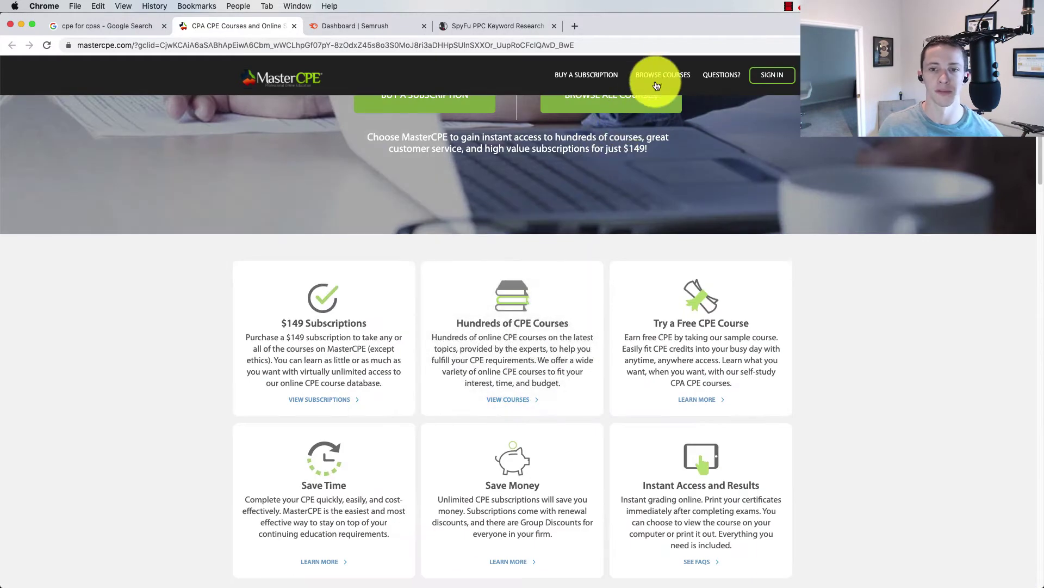
{"action": "scroll", "coordinate": [708, 84], "scroll_direction": "up", "scroll_amount": 5}
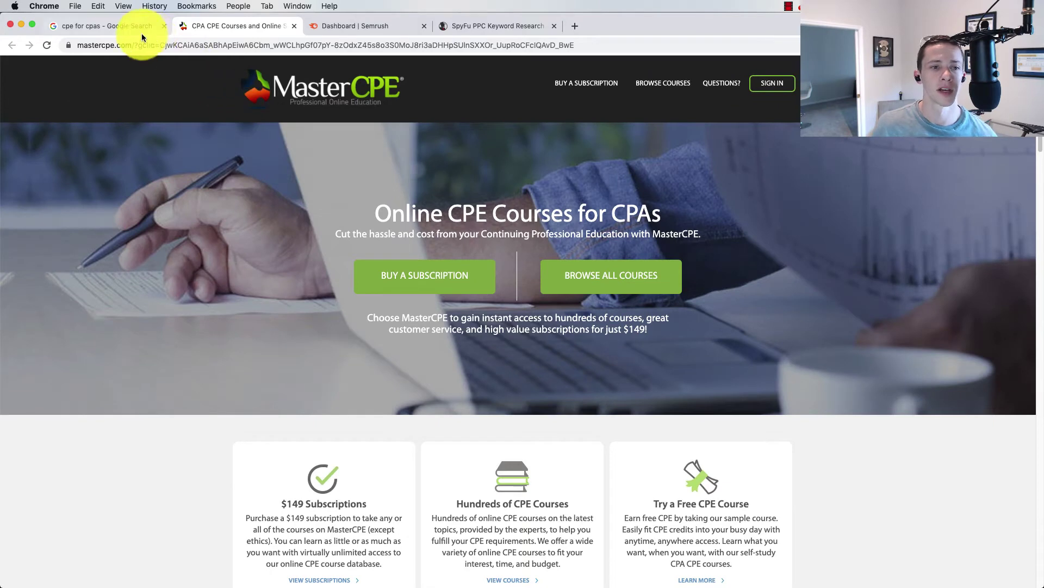
{"action": "left_click", "coordinate": [120, 22]}
{"action": "left_click", "coordinate": [214, 27]}
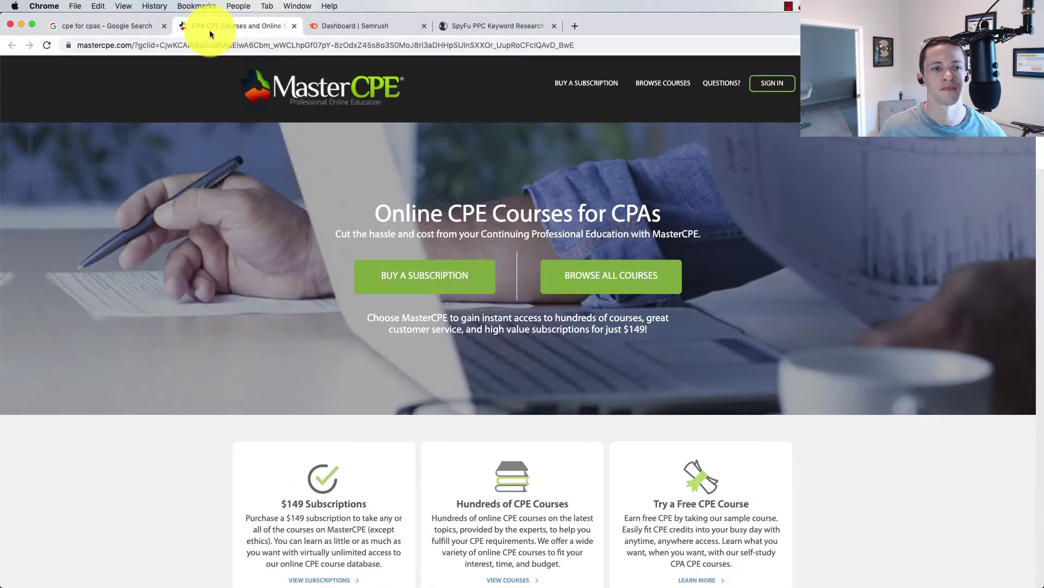
Copy mastercpe.com from the address bar and search it in Semrush's Domain Overview.
{"action": "left_click_drag", "start_coordinate": [133, 46], "coordinate": [61, 44]}
{"action": "key", "text": "super+c"}
{"action": "left_click", "coordinate": [328, 26]}
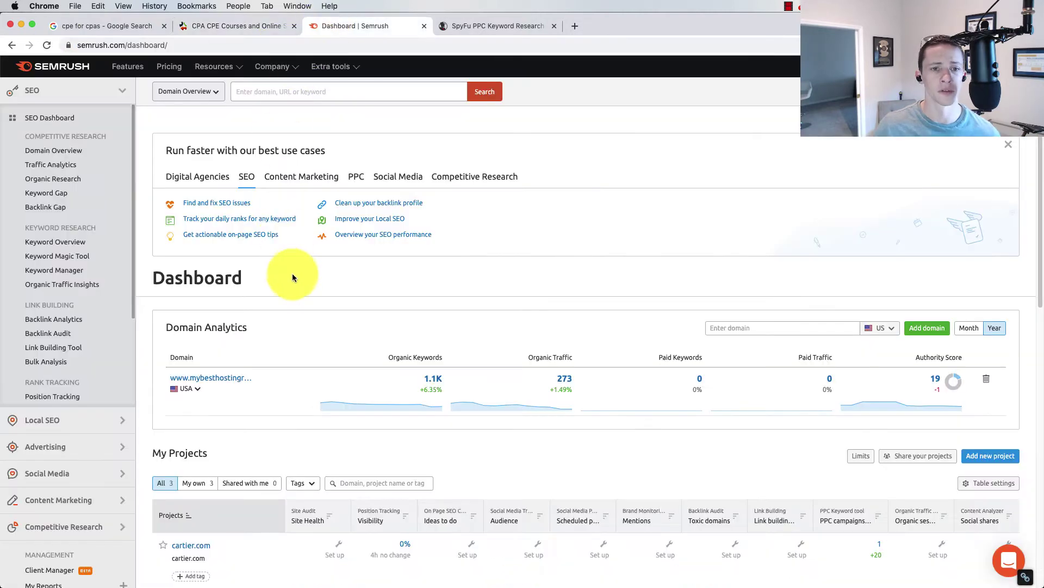
{"action": "left_click", "coordinate": [282, 93]}
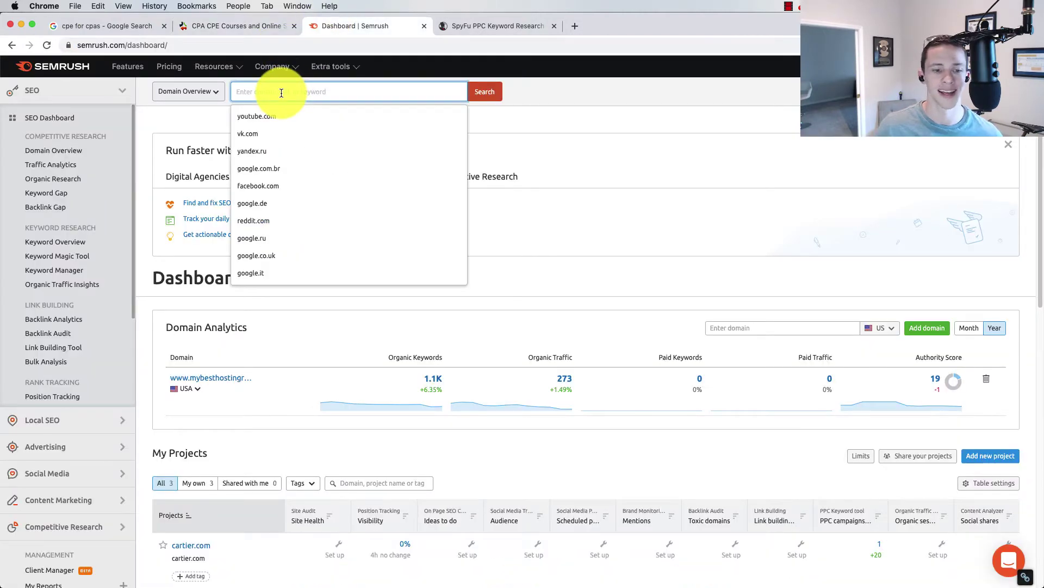
{"action": "key", "text": "super+v"}
{"action": "key", "text": "Return"}
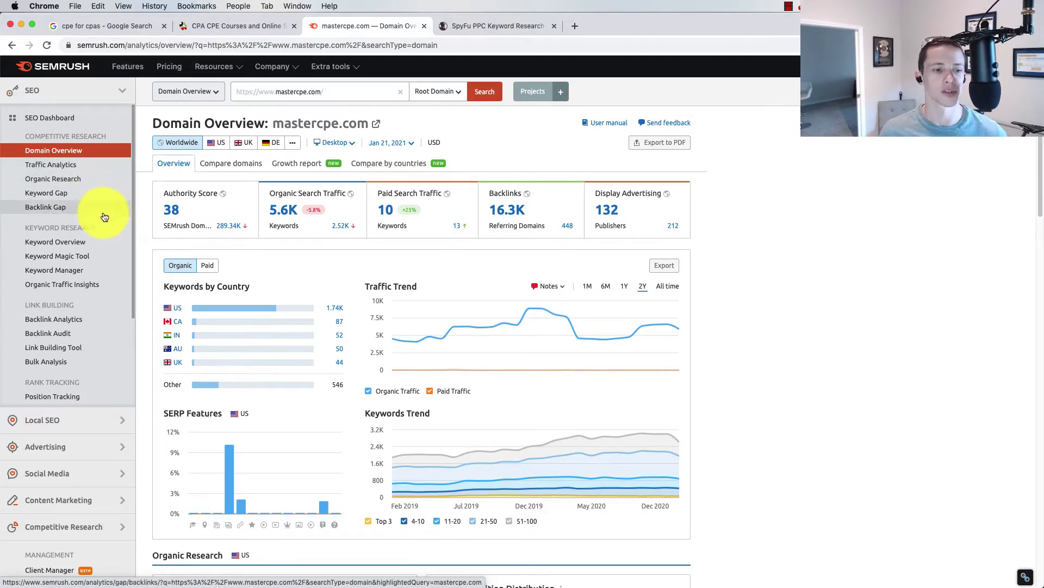
Scroll through mastercpe.com's overview and traffic trend, then return to the cpe for cpas Google results.
{"action": "scroll", "coordinate": [74, 218], "scroll_direction": "down", "scroll_amount": 2}
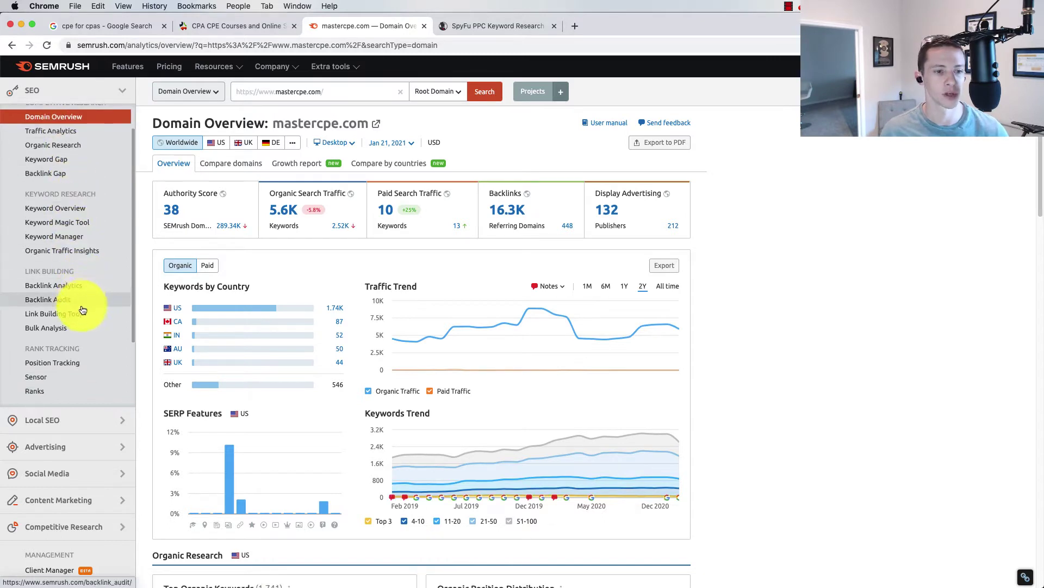
{"action": "scroll", "coordinate": [68, 283], "scroll_direction": "down", "scroll_amount": 2}
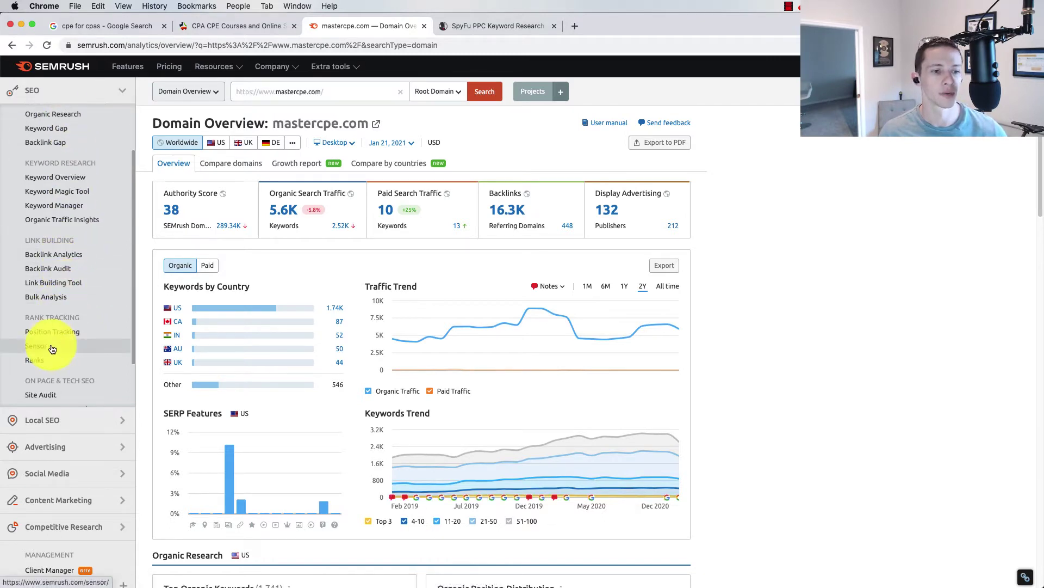
{"action": "scroll", "coordinate": [71, 370], "scroll_direction": "down", "scroll_amount": 4}
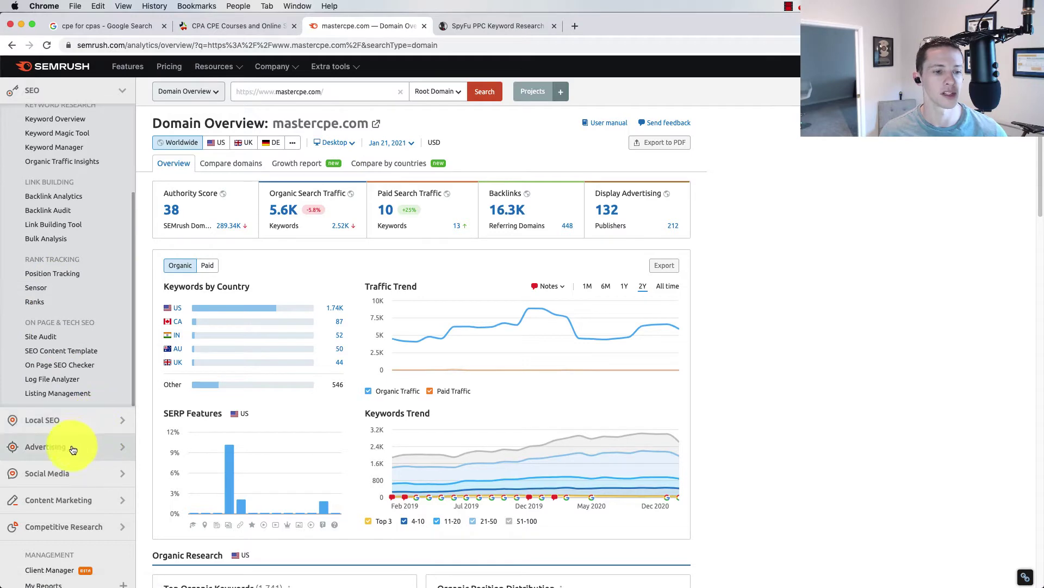
{"action": "scroll", "coordinate": [75, 484], "scroll_direction": "down", "scroll_amount": 5}
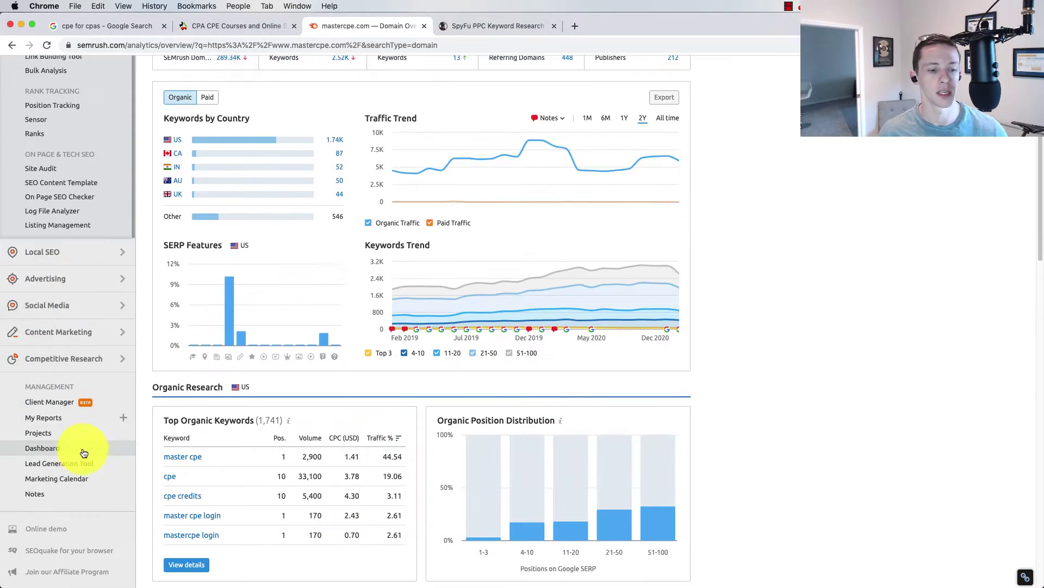
{"action": "scroll", "coordinate": [63, 432], "scroll_direction": "down", "scroll_amount": 2}
{"action": "scroll", "coordinate": [42, 478], "scroll_direction": "up", "scroll_amount": 7}
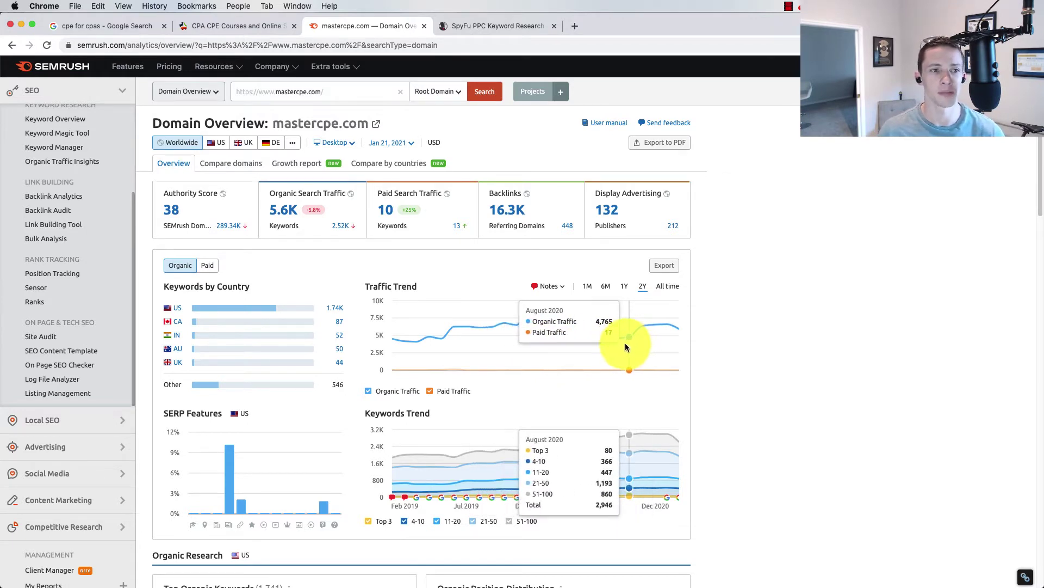
{"action": "left_click", "coordinate": [123, 27]}
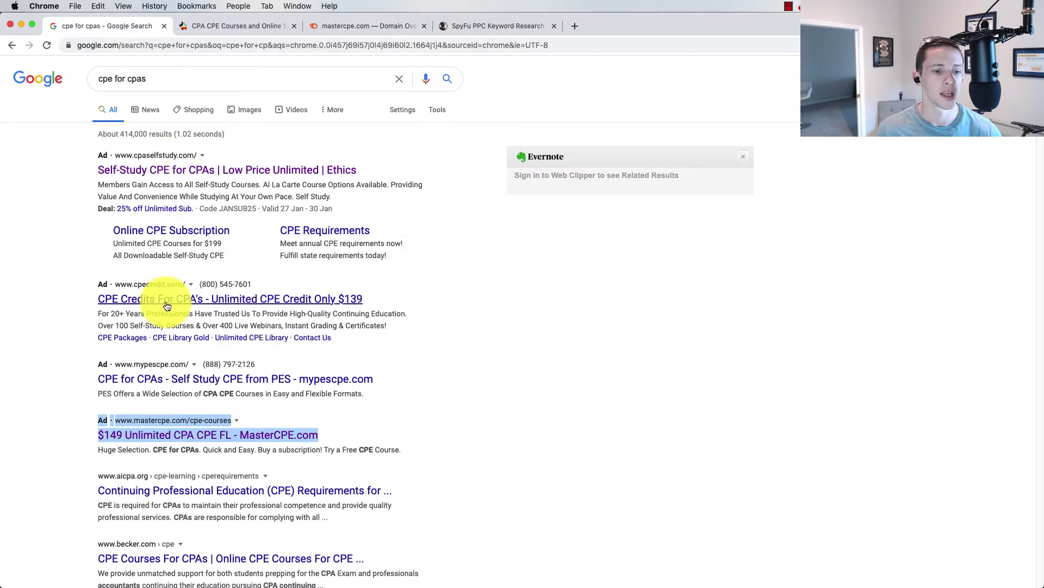
Highlight the cpe for cpas query, then switch back to mastercpe.com's Domain Overview.
{"action": "left_click_drag", "start_coordinate": [96, 79], "coordinate": [162, 81]}
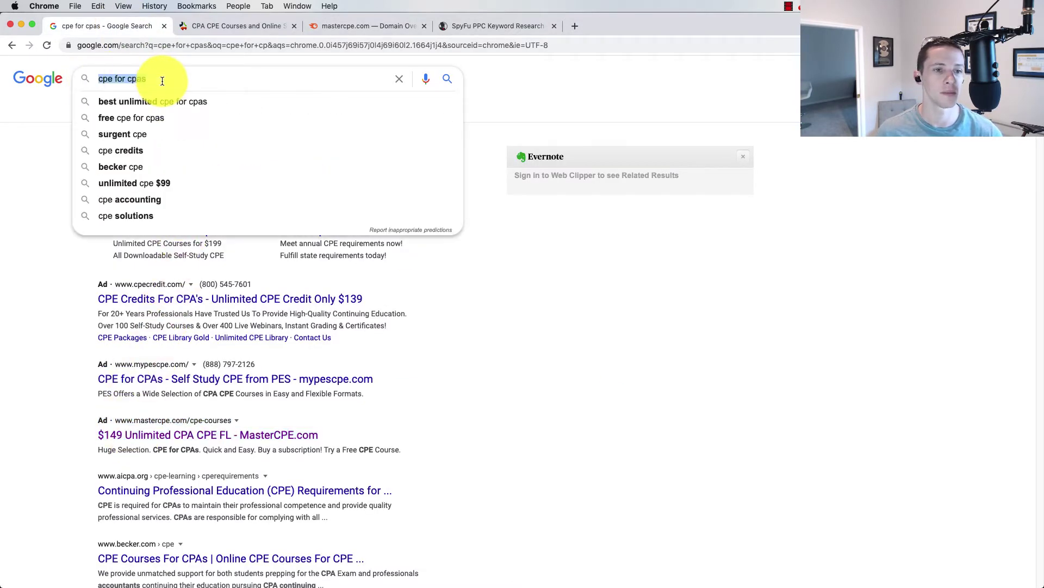
{"action": "left_click", "coordinate": [22, 324]}
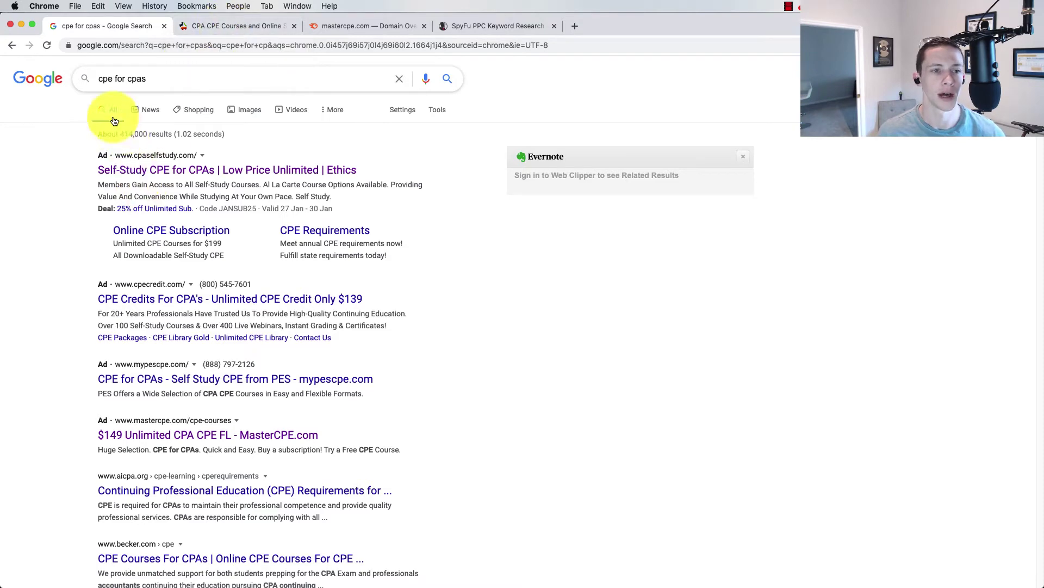
{"action": "left_click", "coordinate": [346, 25]}
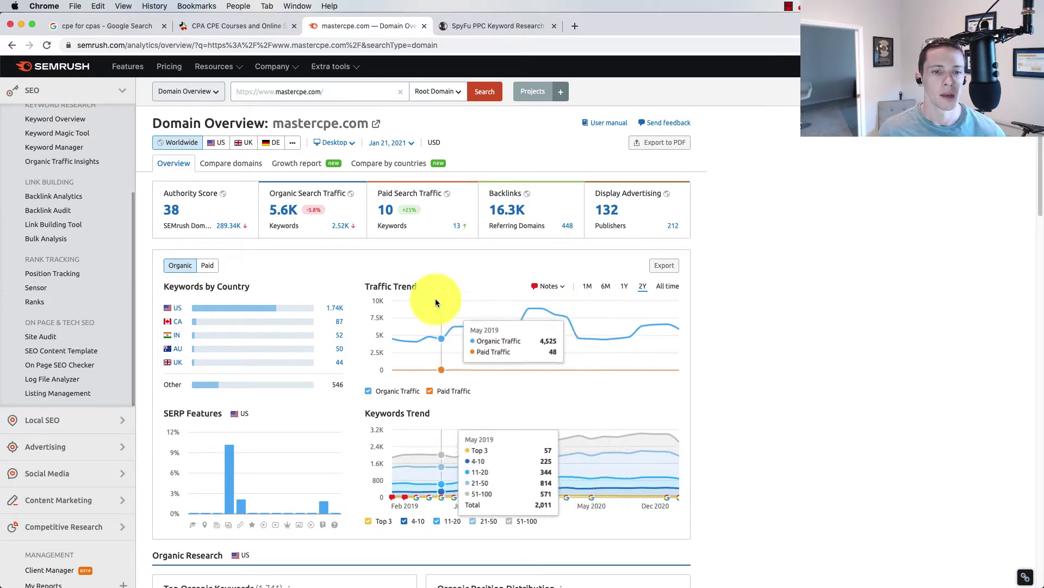
Open mastercpe.com's paid search details and review the paid position and competitive positioning charts.
{"action": "left_click", "coordinate": [401, 195]}
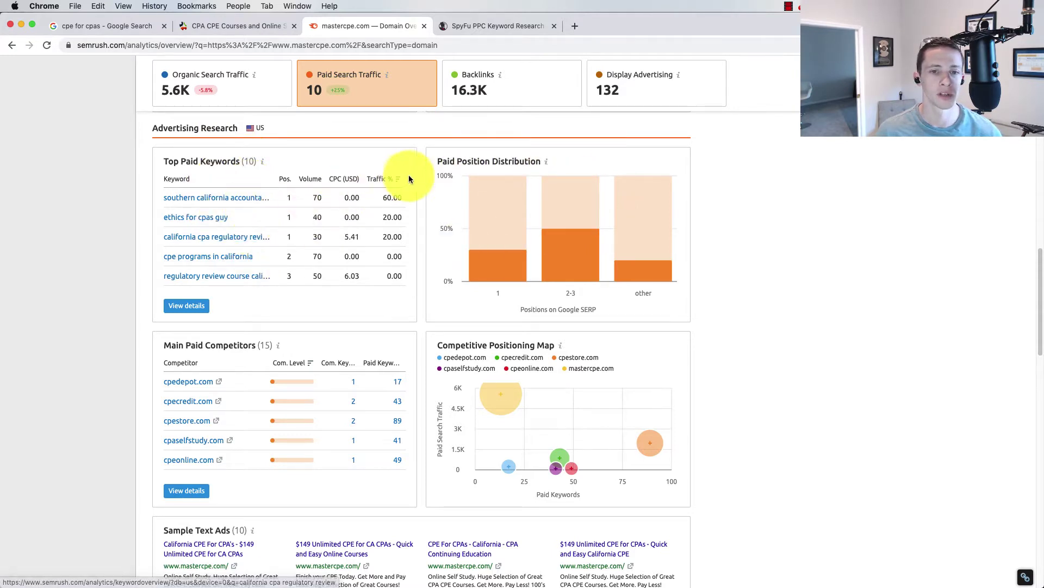
{"action": "mouse_move", "coordinate": [594, 258]}
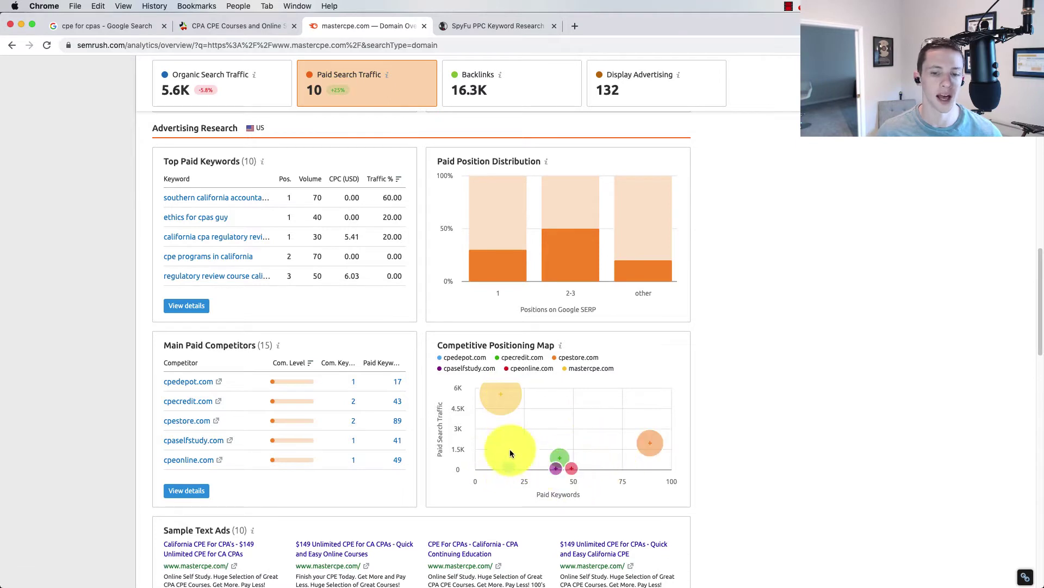
{"action": "mouse_move", "coordinate": [497, 406]}
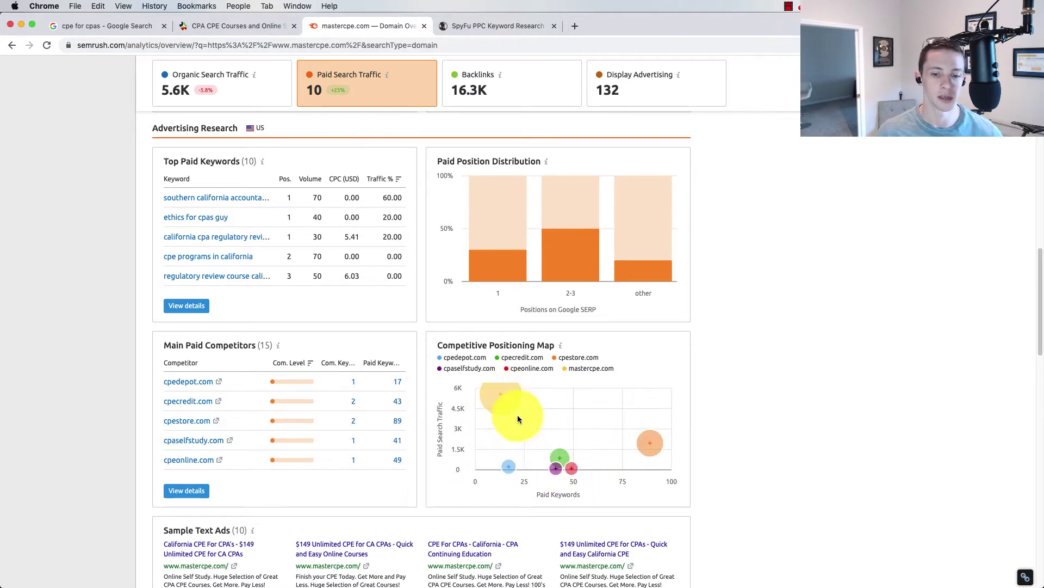
{"action": "mouse_move", "coordinate": [547, 463]}
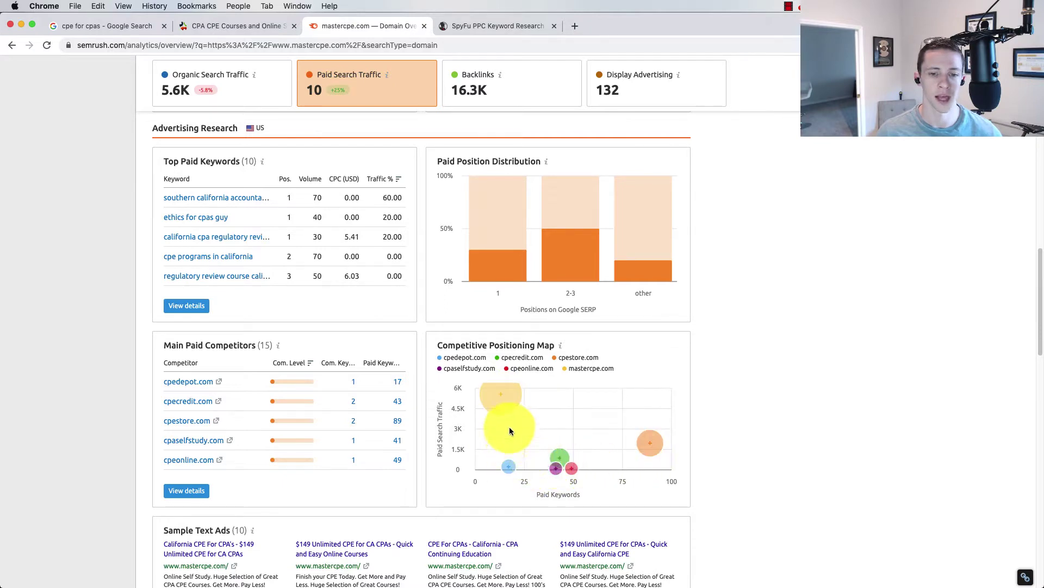
{"action": "scroll", "coordinate": [233, 416], "scroll_direction": "up", "scroll_amount": 3}
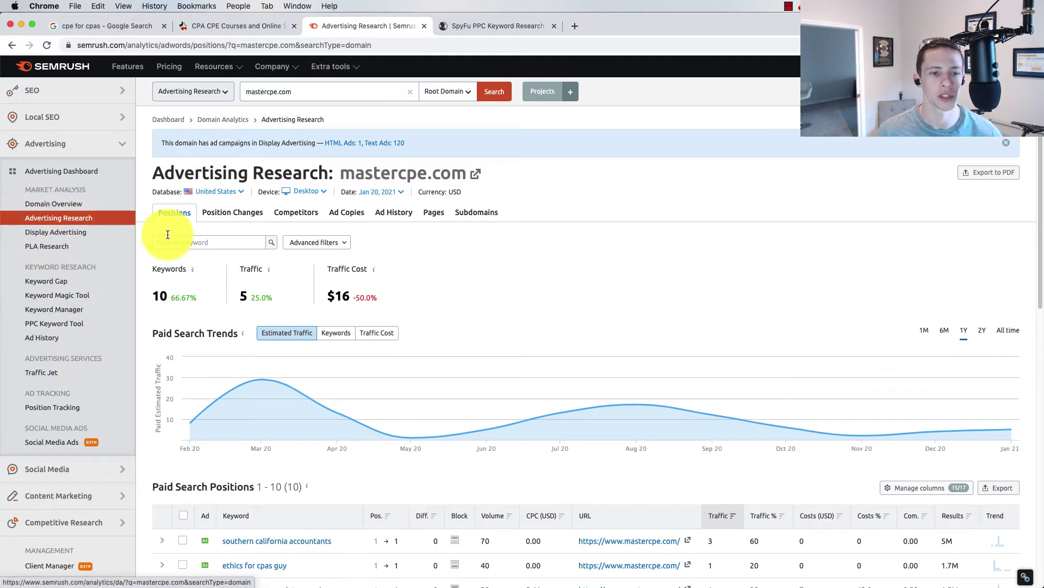
{"action": "right_click", "coordinate": [315, 272]}
{"action": "left_click", "coordinate": [388, 245]}
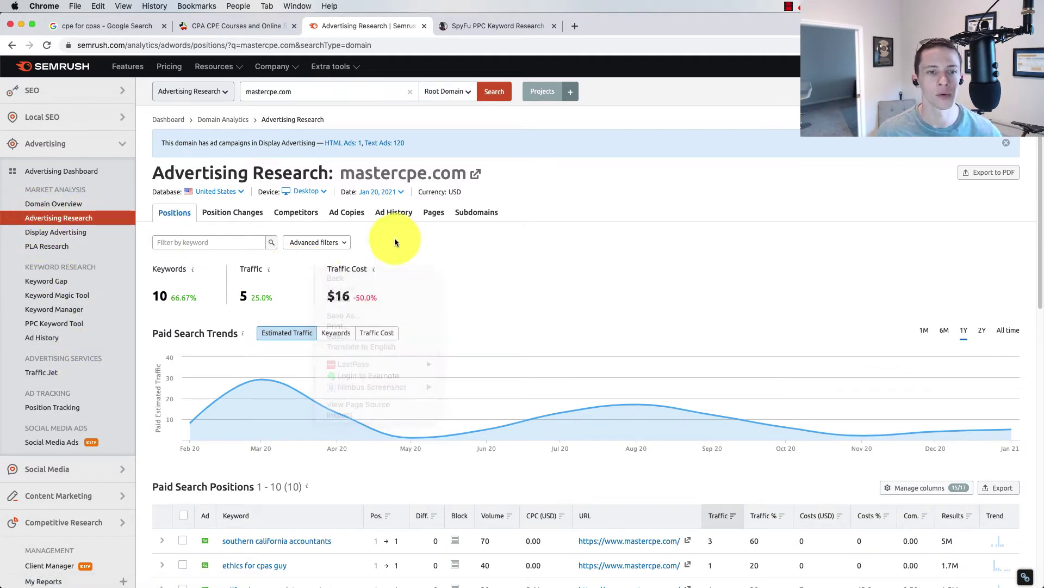
{"action": "left_click", "coordinate": [77, 66]}
{"action": "left_click", "coordinate": [279, 90]}
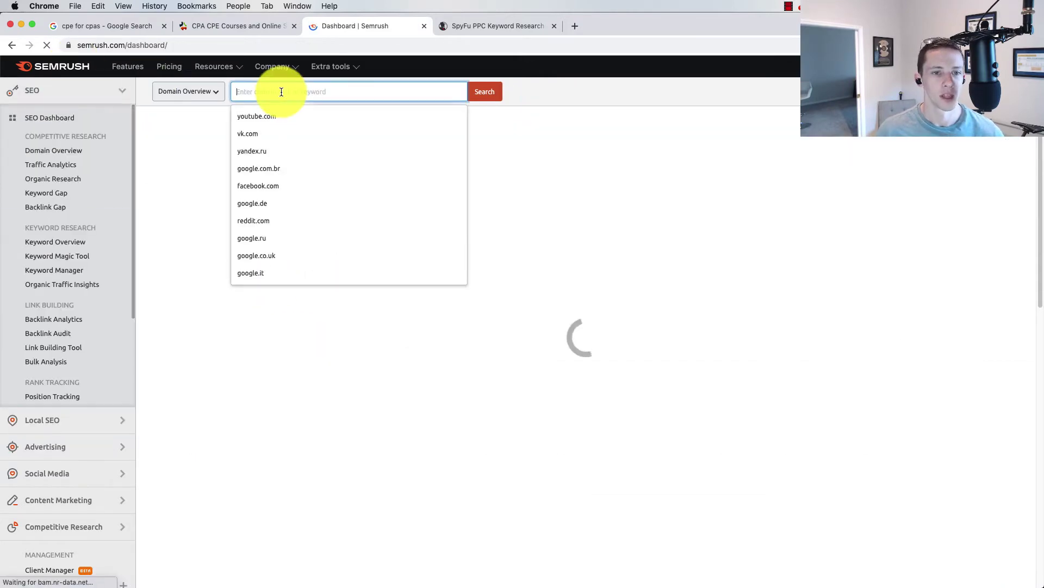
{"action": "type", "text": "master"}
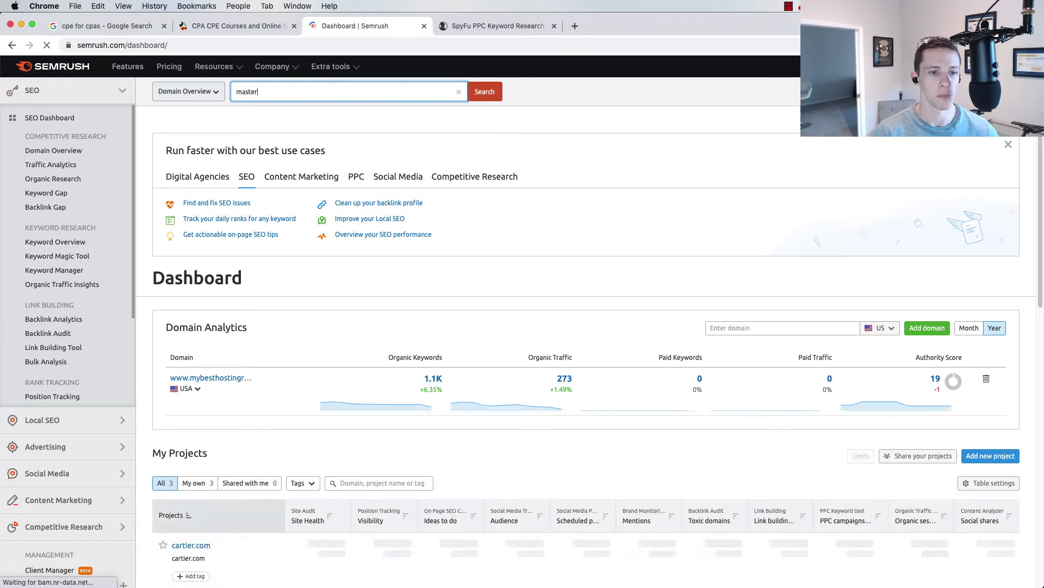
{"action": "type", "text": "cpe.c"}
{"action": "key", "text": "Return"}
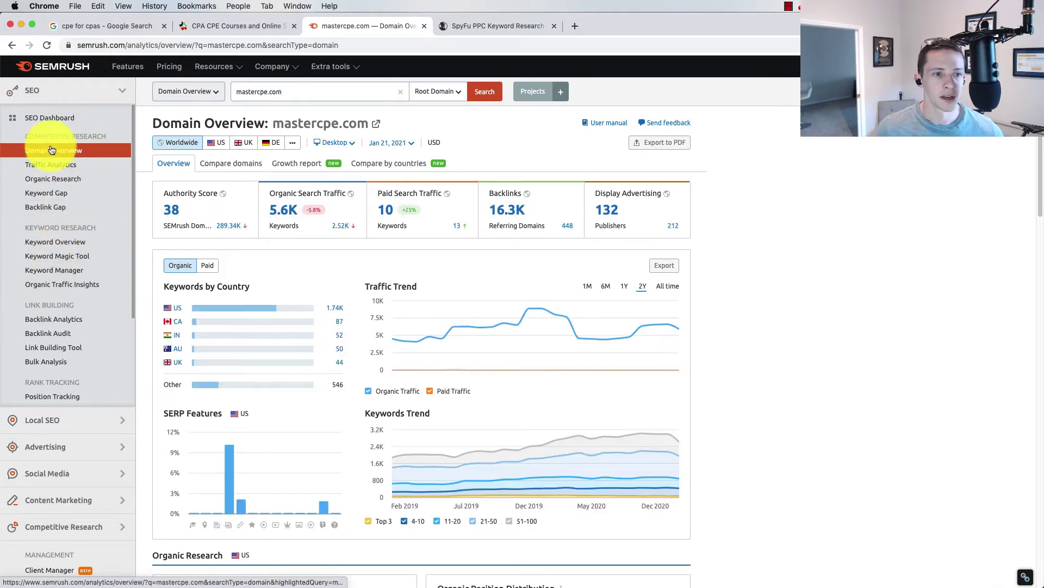
{"action": "left_click", "coordinate": [68, 445]}
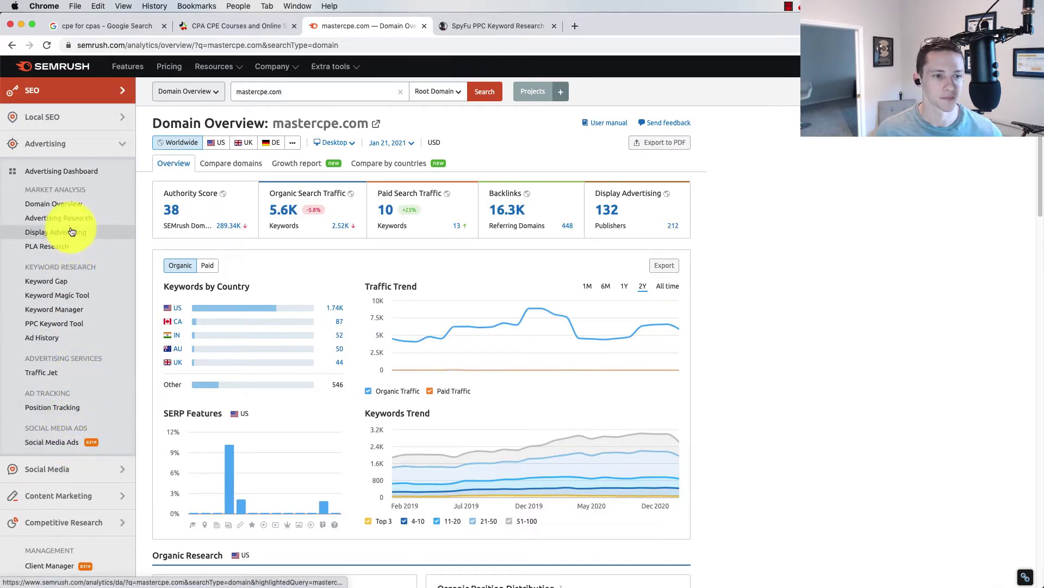
{"action": "left_click", "coordinate": [65, 218]}
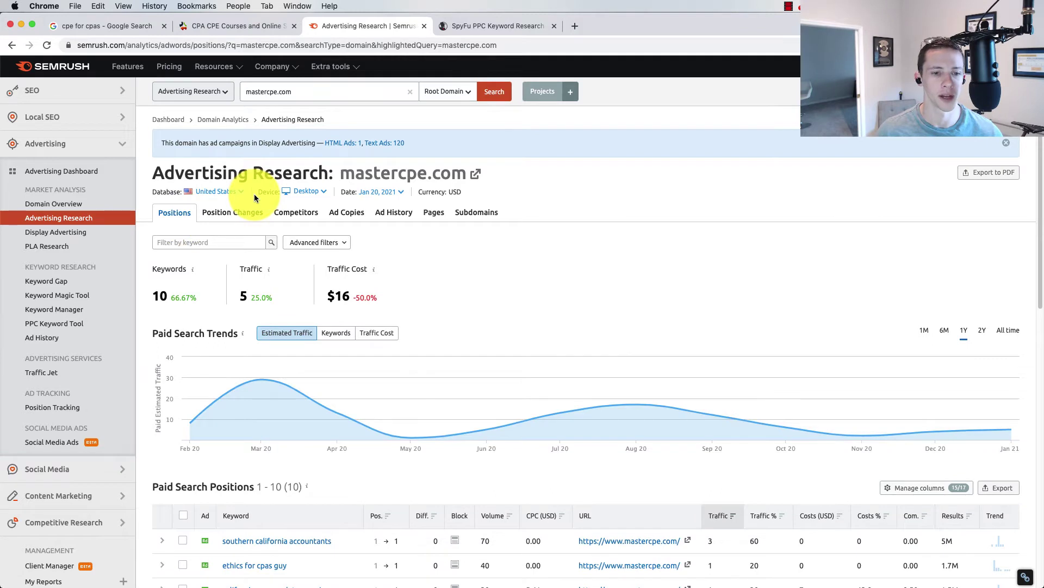
Check mastercpe.com's $16 traffic cost against Google's results and scan its ten paid keywords.
{"action": "scroll", "coordinate": [254, 193], "scroll_direction": "down", "scroll_amount": 2}
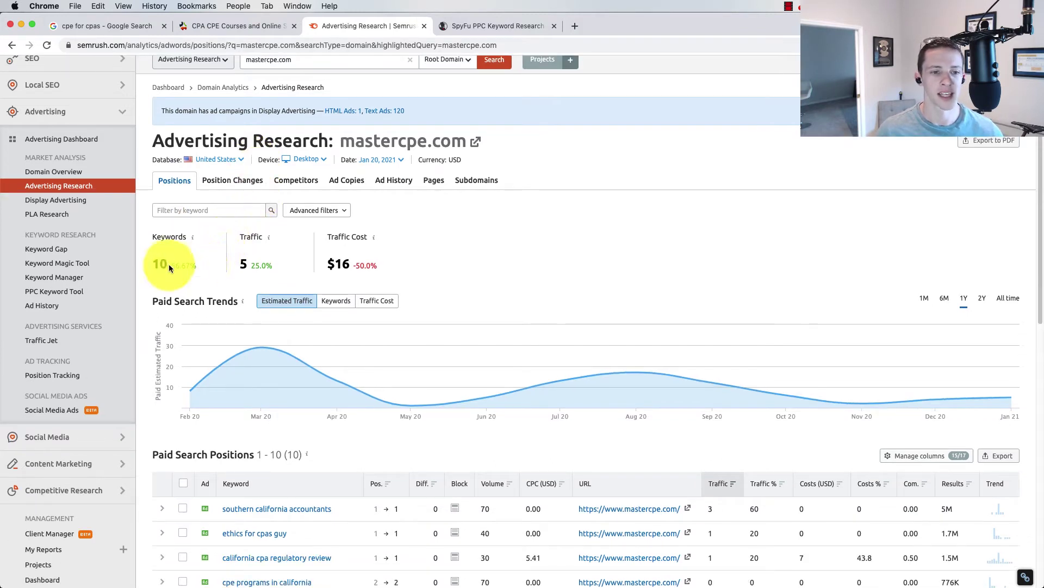
{"action": "double_click", "coordinate": [251, 260]}
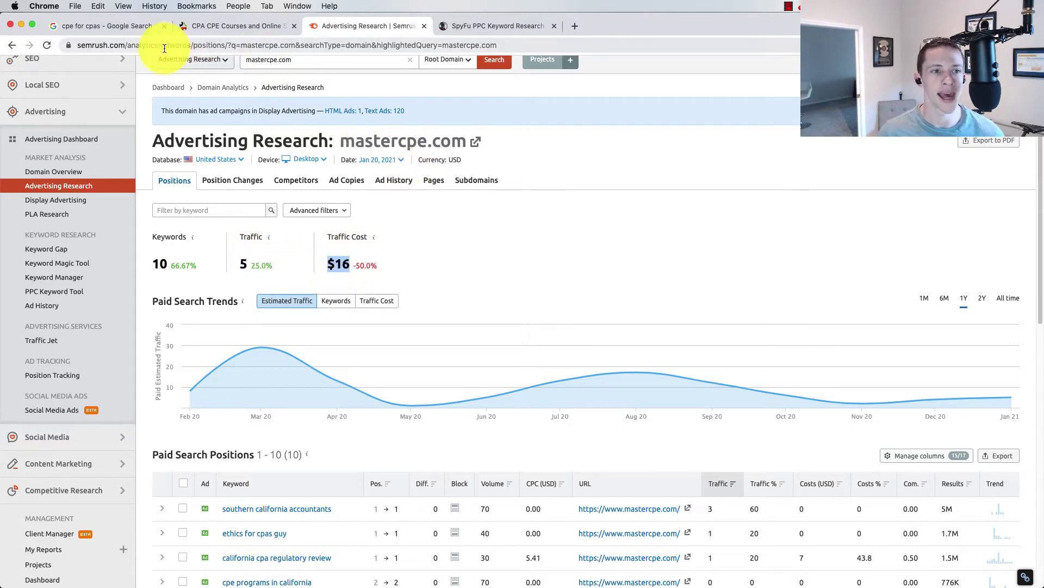
{"action": "left_click", "coordinate": [126, 28]}
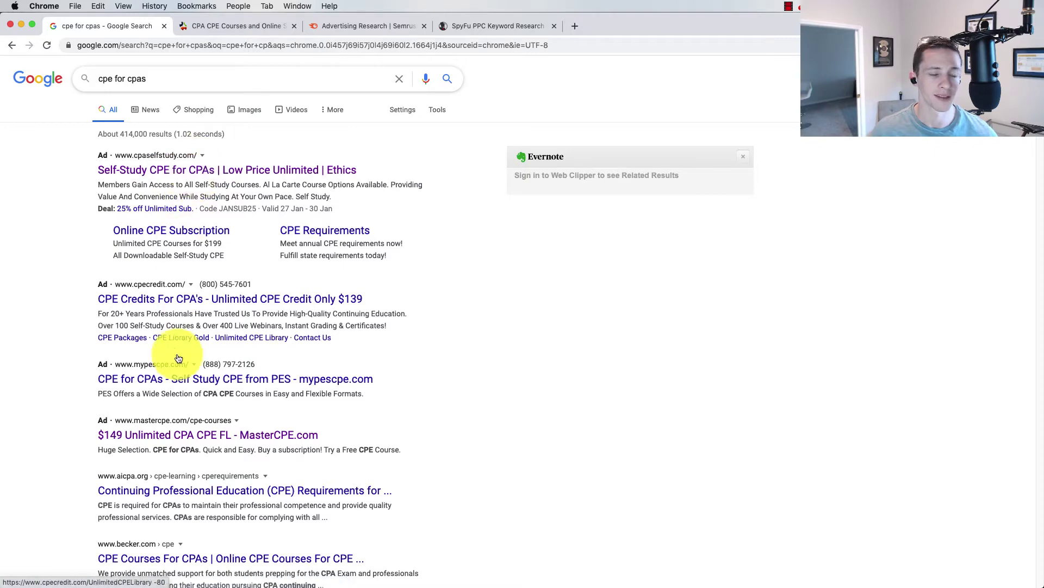
{"action": "left_click", "coordinate": [383, 30]}
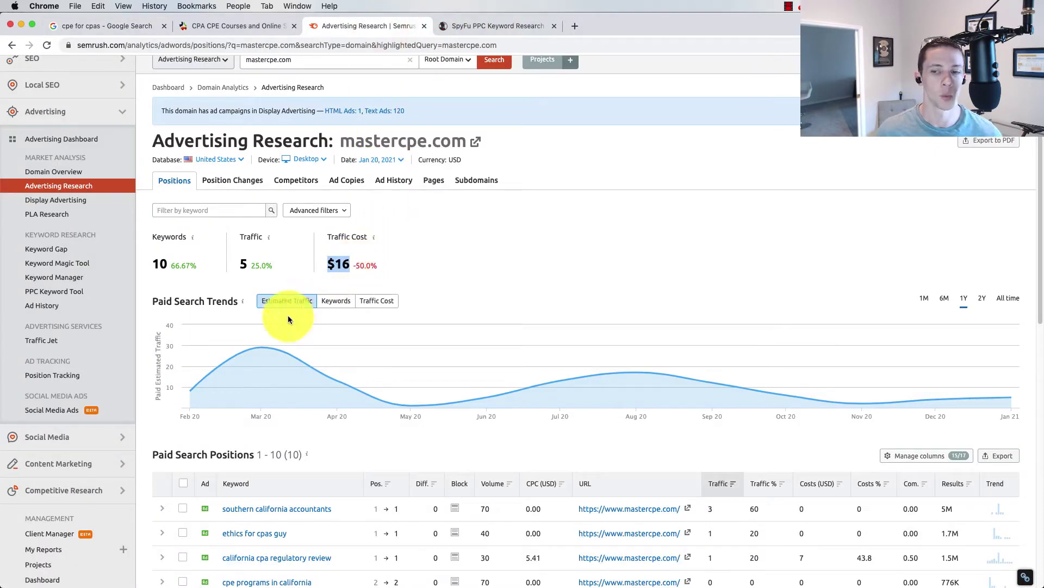
{"action": "scroll", "coordinate": [264, 343], "scroll_direction": "down", "scroll_amount": 5}
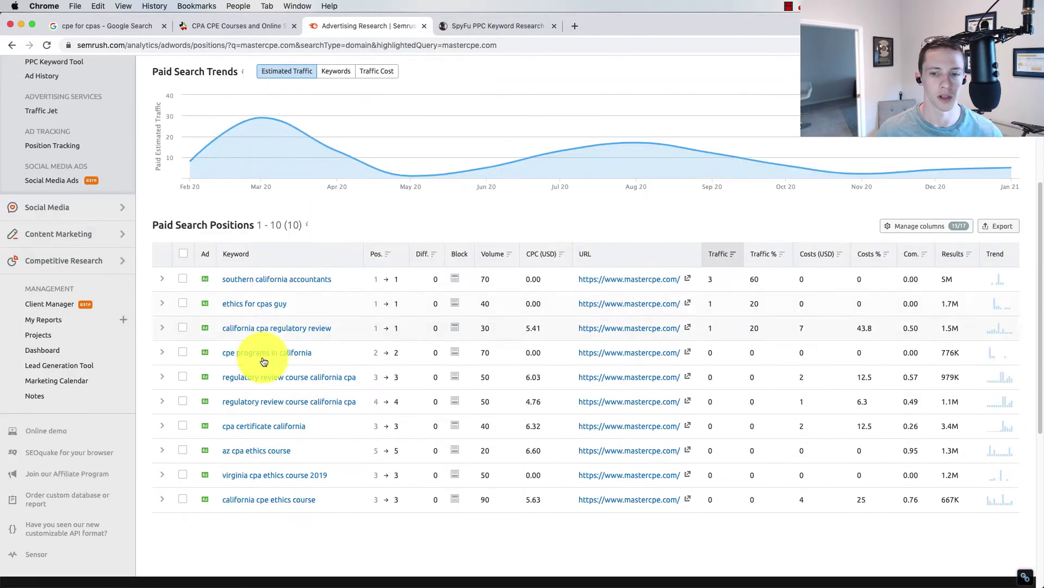
{"action": "scroll", "coordinate": [264, 362], "scroll_direction": "up", "scroll_amount": 5}
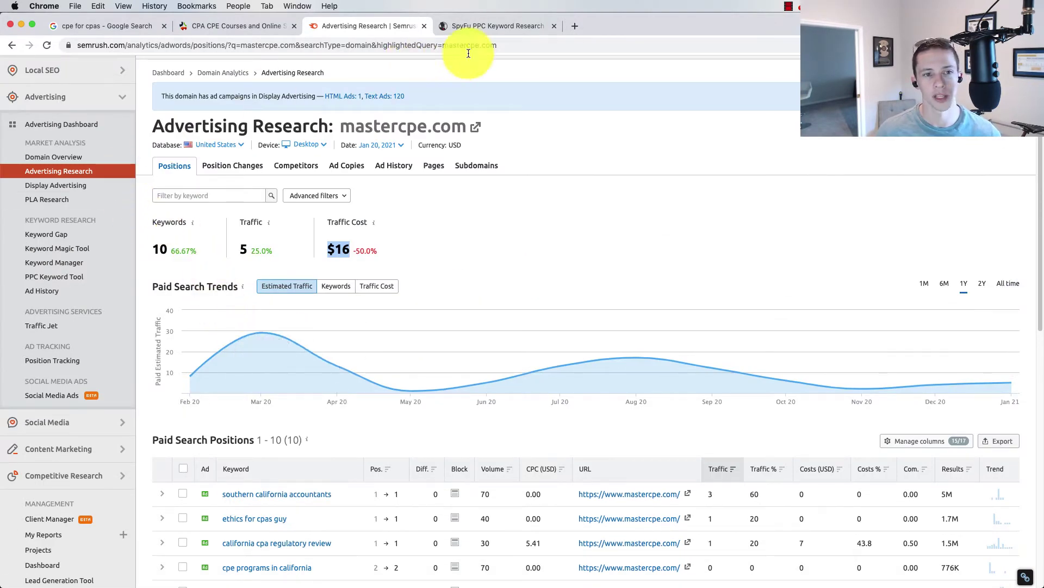
Search SpyFu for mastercpe.com to load its overview: 1,878 organic and 565 paid keywords.
{"action": "left_click", "coordinate": [500, 26]}
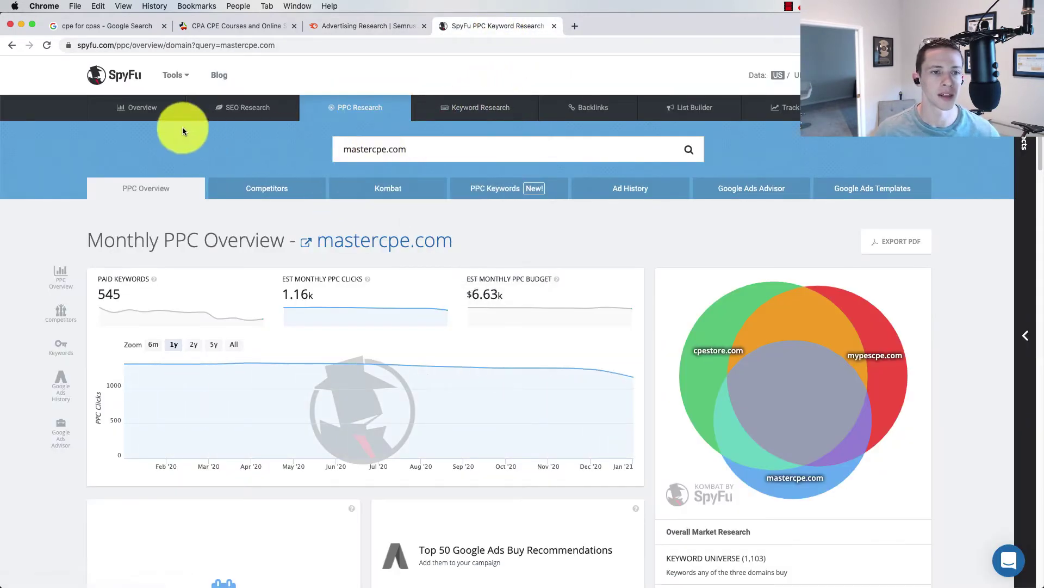
{"action": "left_click", "coordinate": [115, 74]}
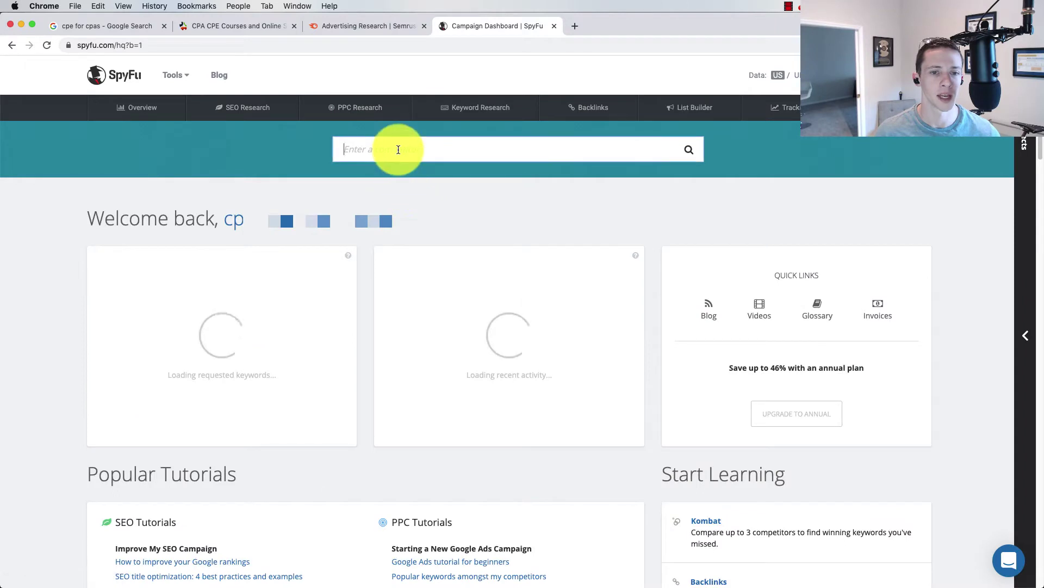
{"action": "type", "text": "mas"}
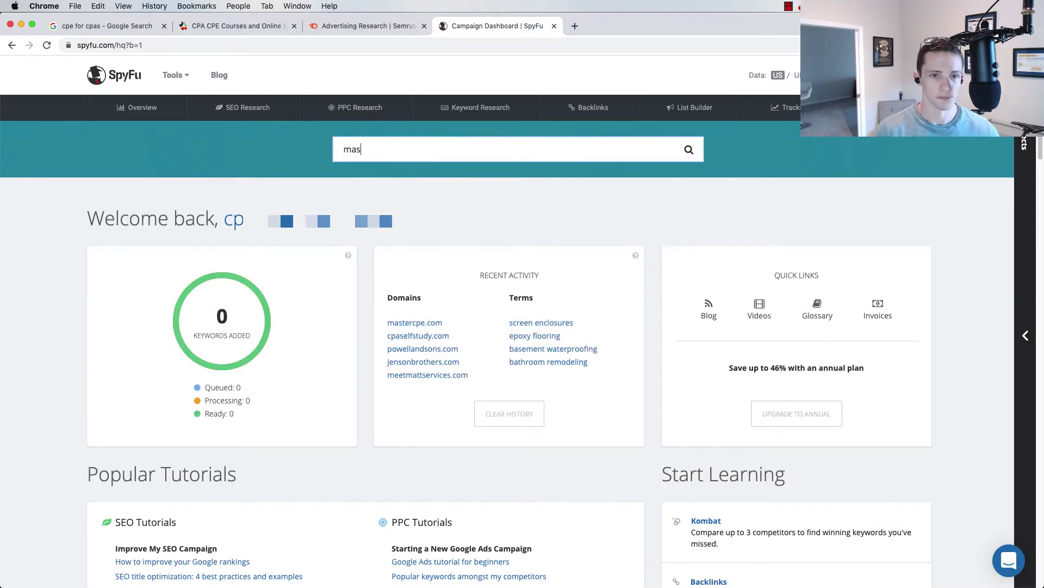
{"action": "type", "text": "tercpe"}
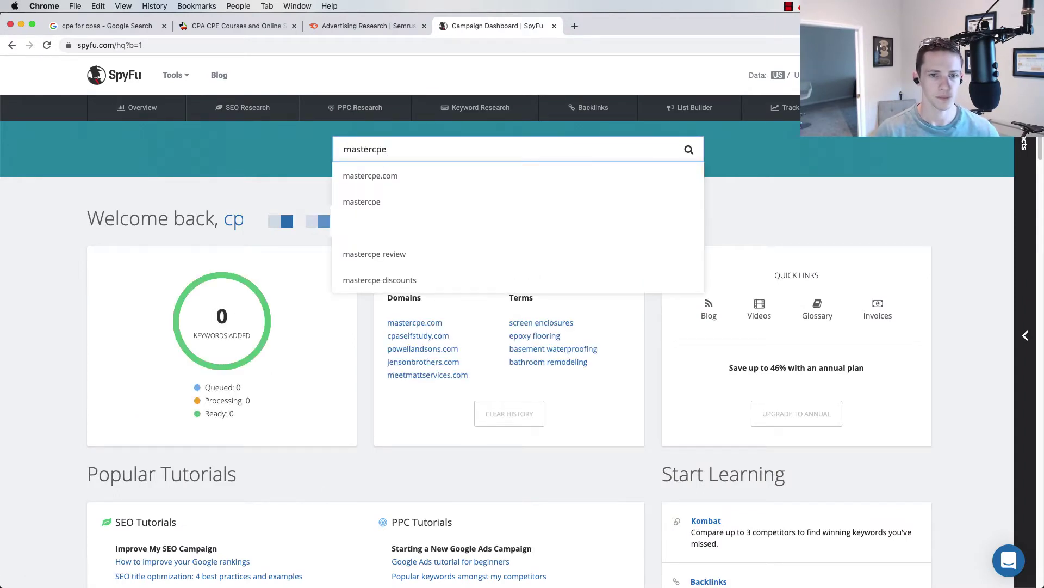
{"action": "type", "text": ".com"}
{"action": "key", "text": "Return"}
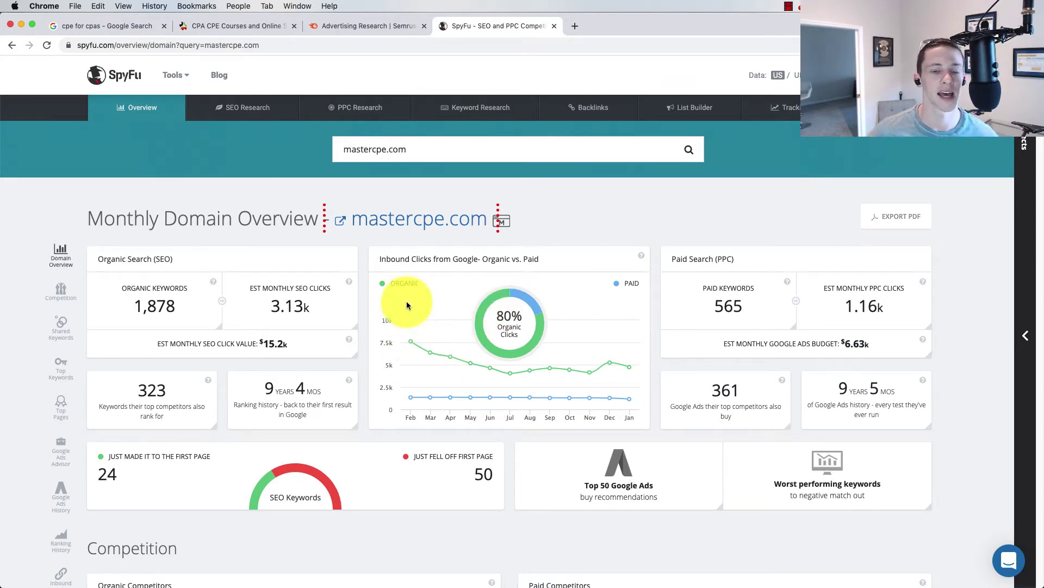
{"action": "scroll", "coordinate": [414, 307], "scroll_direction": "down", "scroll_amount": 1}
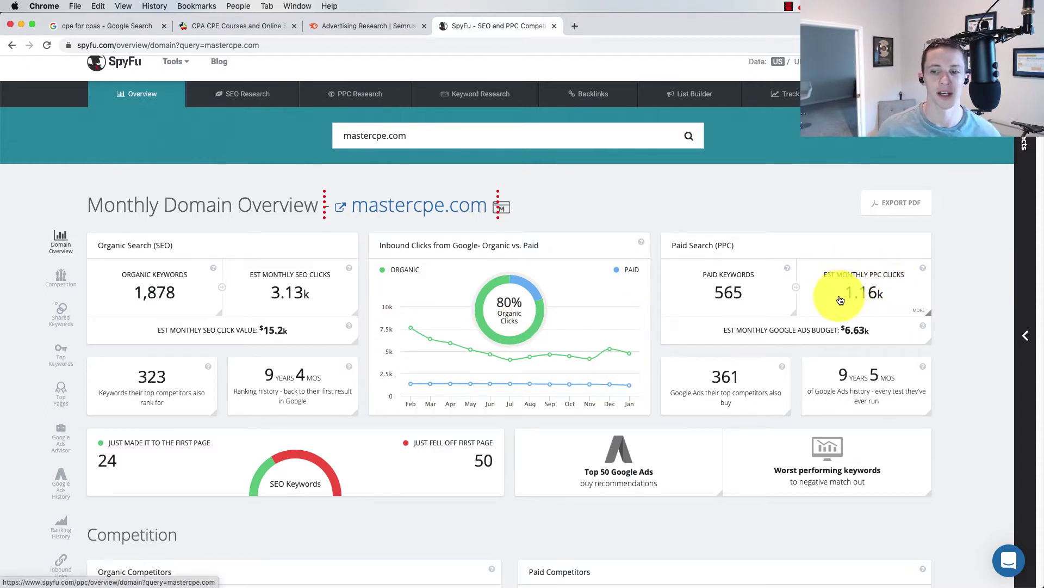
{"action": "left_click", "coordinate": [377, 28]}
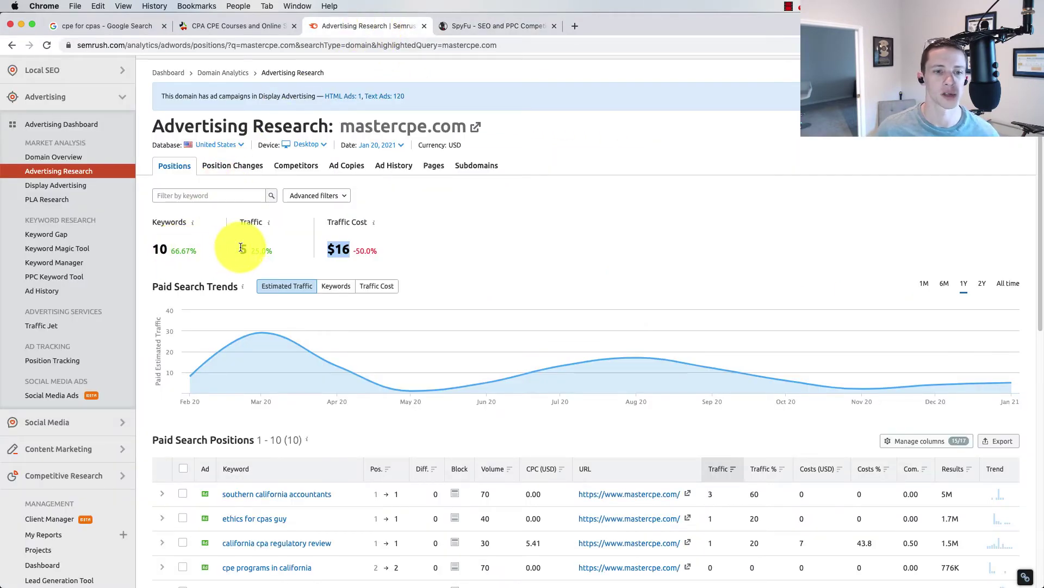
{"action": "left_click_drag", "start_coordinate": [239, 249], "coordinate": [248, 250]}
{"action": "left_click", "coordinate": [457, 25]}
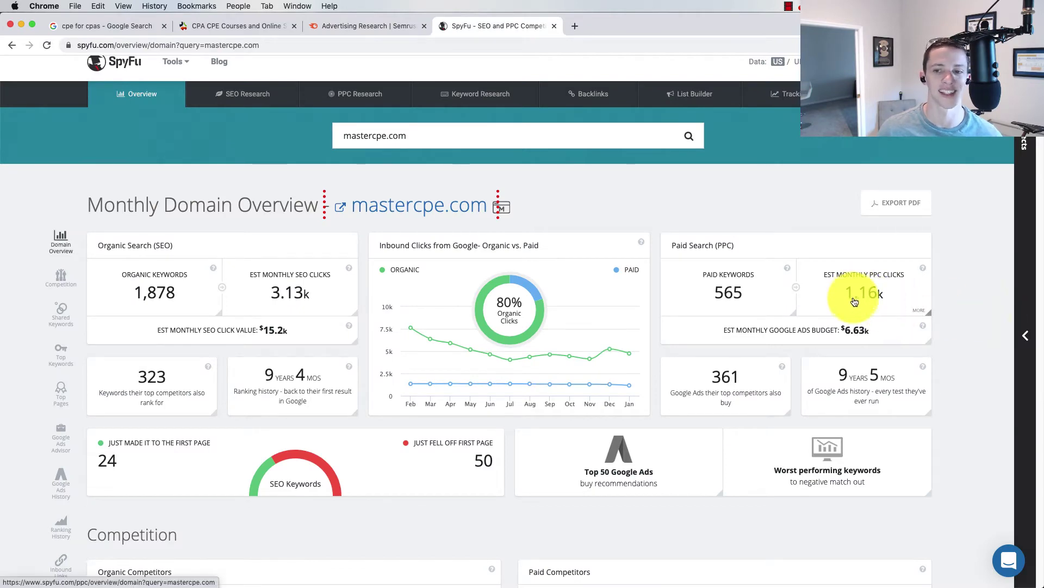
{"action": "left_click", "coordinate": [323, 27]}
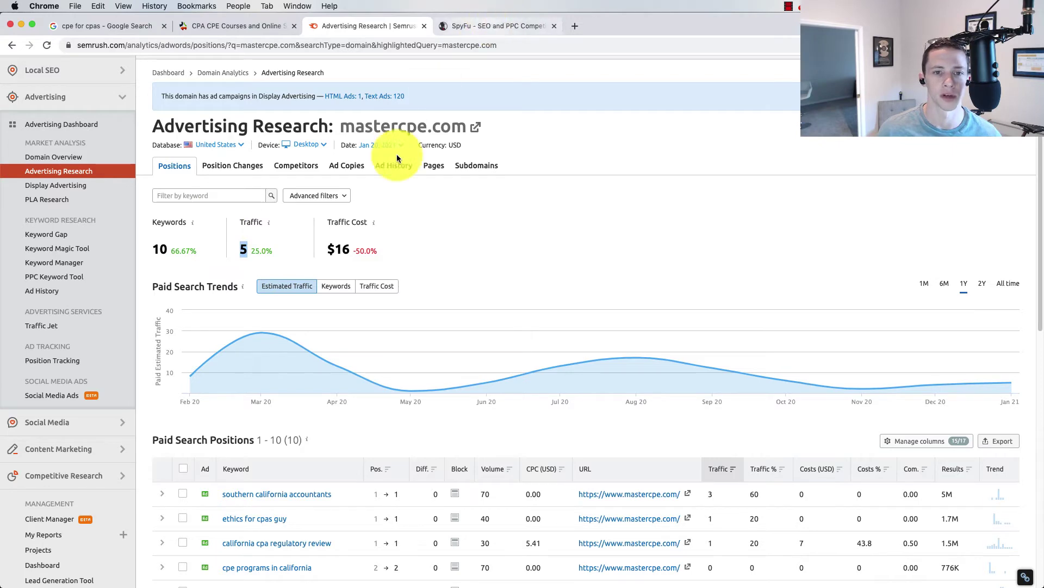
{"action": "left_click", "coordinate": [349, 243]}
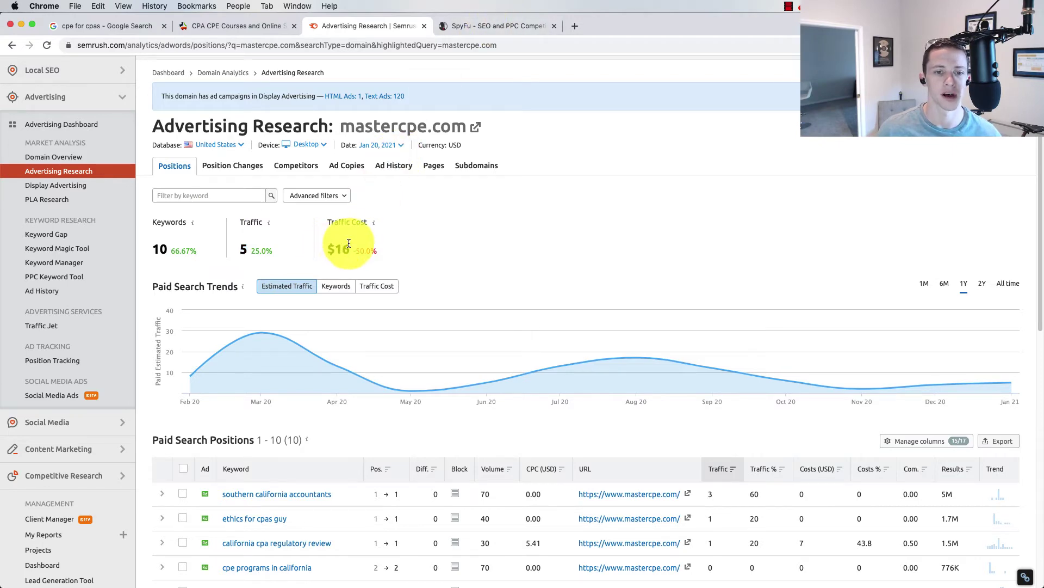
{"action": "left_click", "coordinate": [469, 26]}
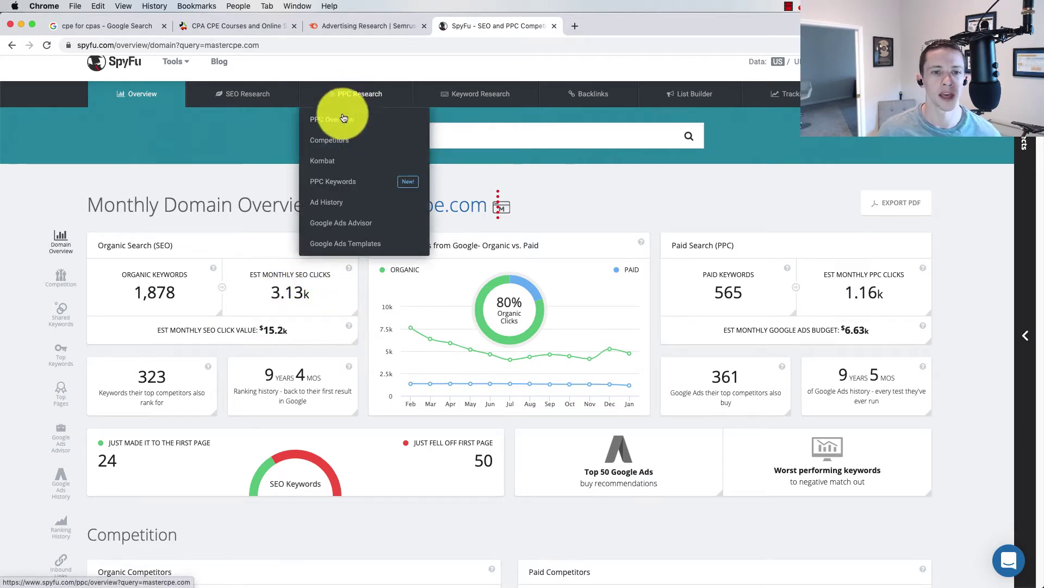
Open mastercpe.com's Monthly PPC Overview (545 paid keywords, $6.63k budget) and compare it with Semrush.
{"action": "left_click", "coordinate": [351, 97]}
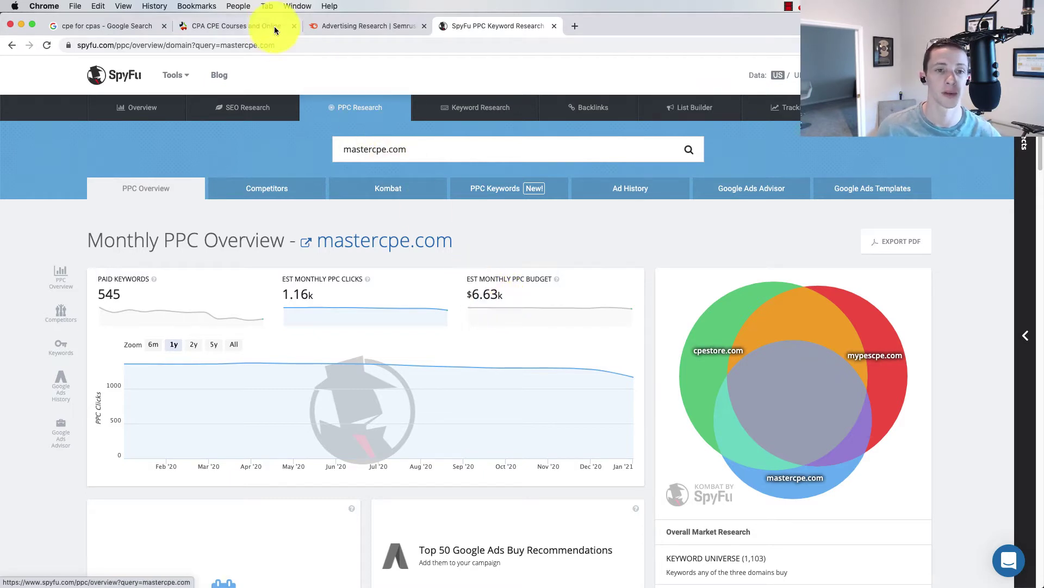
{"action": "left_click", "coordinate": [399, 25]}
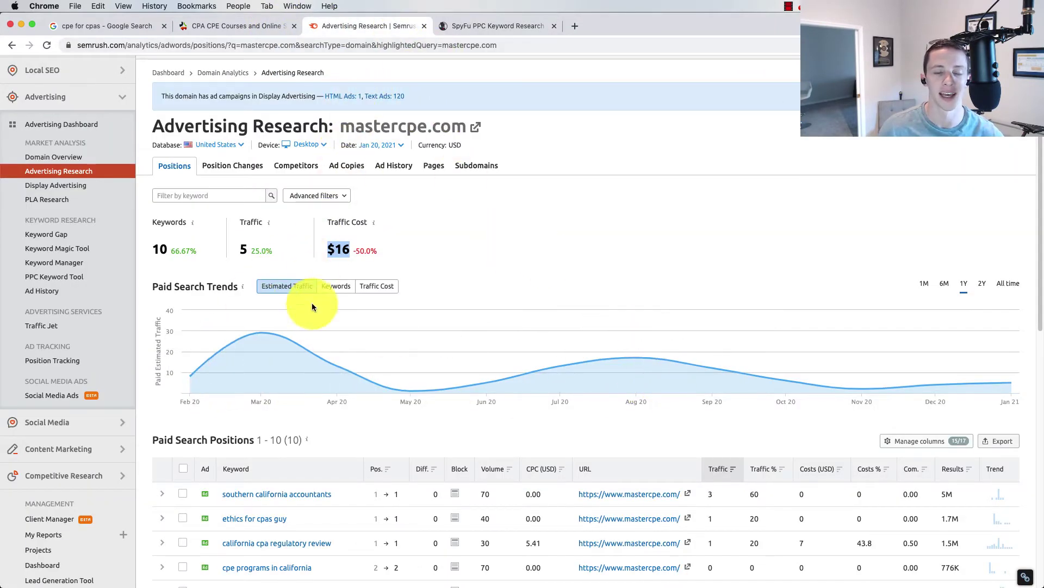
{"action": "mouse_move", "coordinate": [314, 337]}
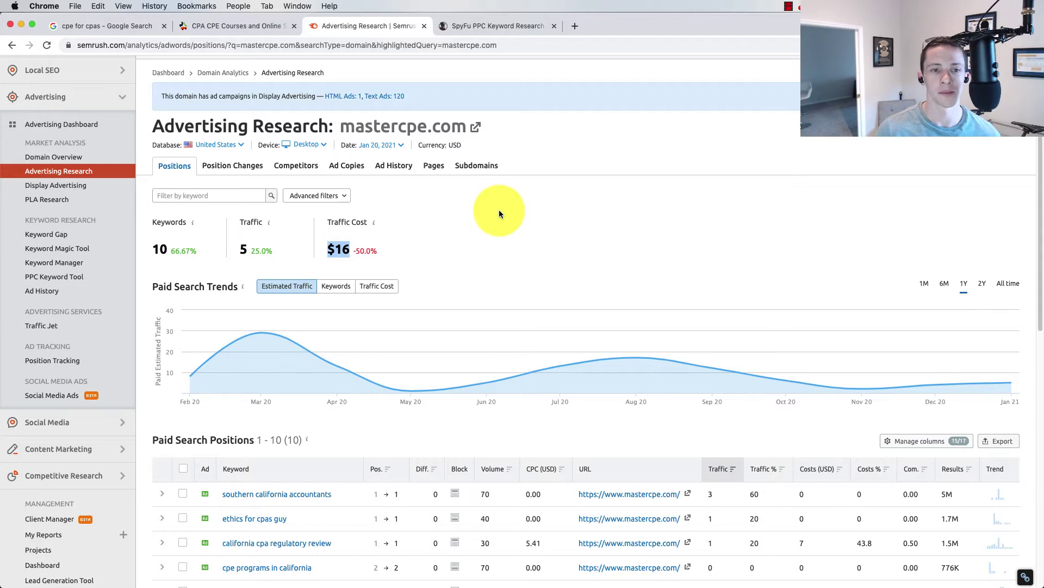
{"action": "left_click", "coordinate": [516, 26]}
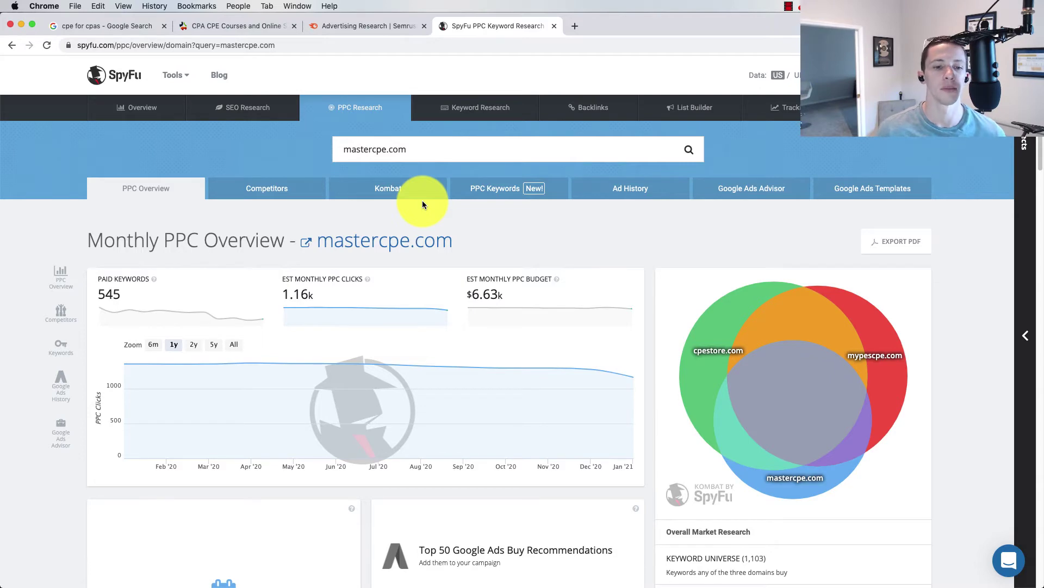
{"action": "left_click", "coordinate": [361, 26]}
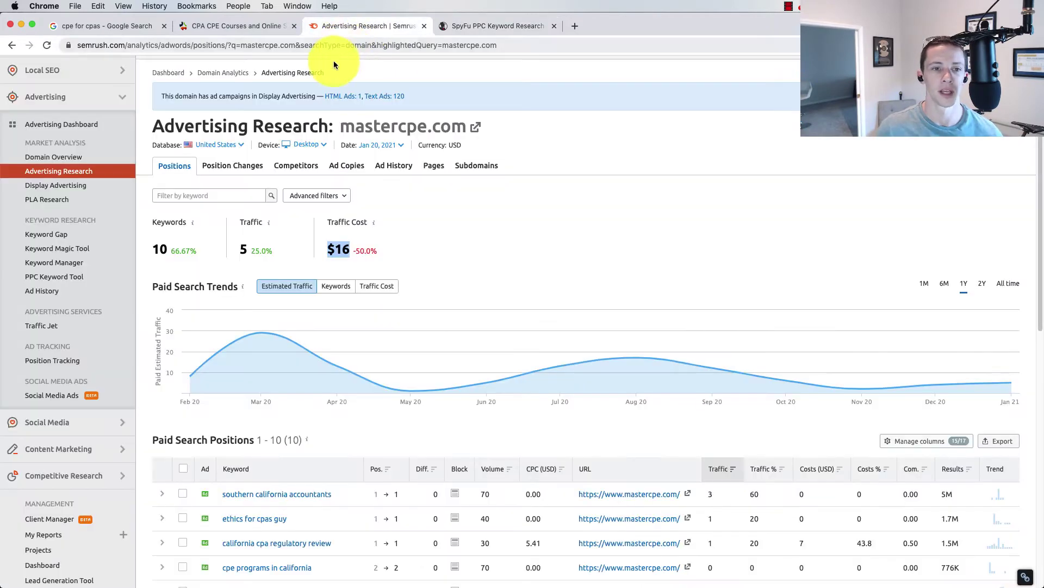
{"action": "left_click", "coordinate": [468, 25]}
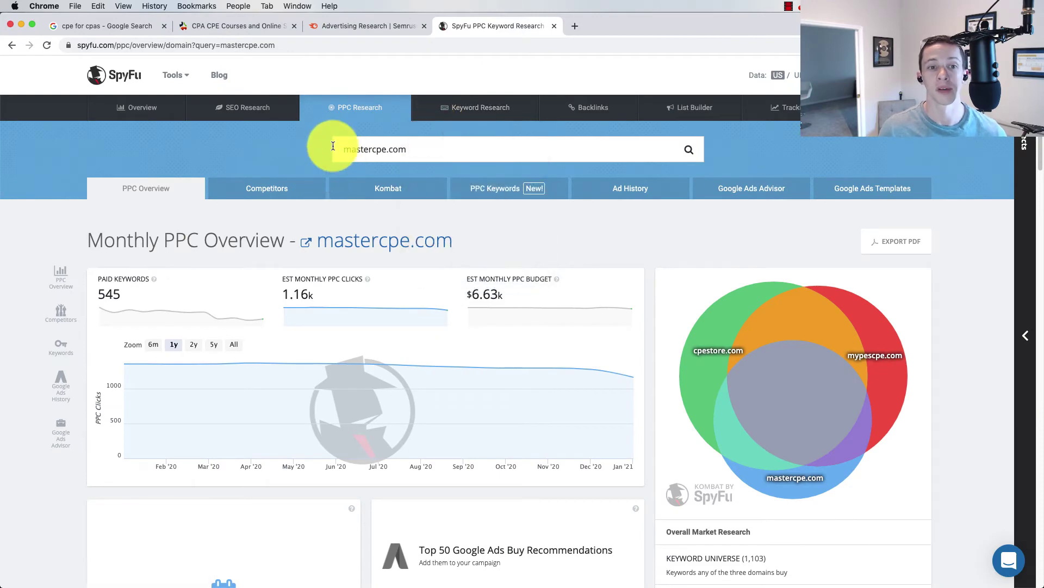
{"action": "scroll", "coordinate": [303, 222], "scroll_direction": "down", "scroll_amount": 2}
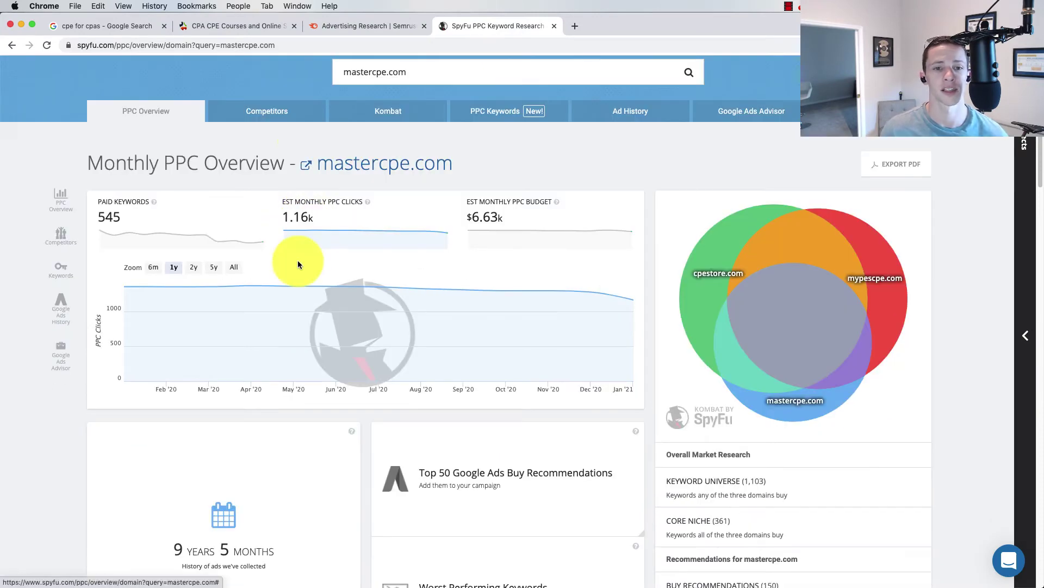
{"action": "scroll", "coordinate": [299, 260], "scroll_direction": "up", "scroll_amount": 2}
{"action": "left_click", "coordinate": [355, 24]}
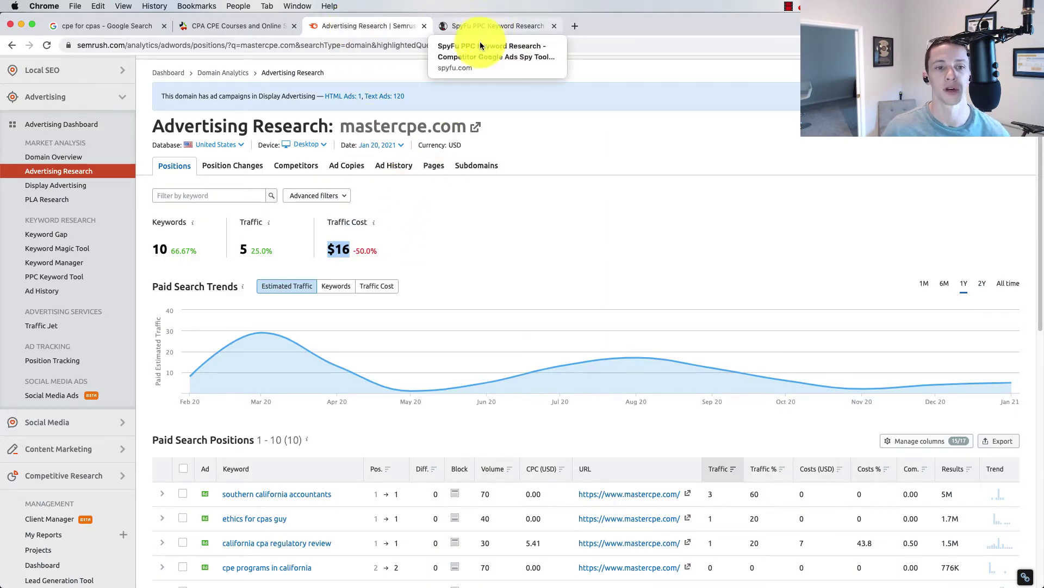
{"action": "left_click", "coordinate": [459, 29]}
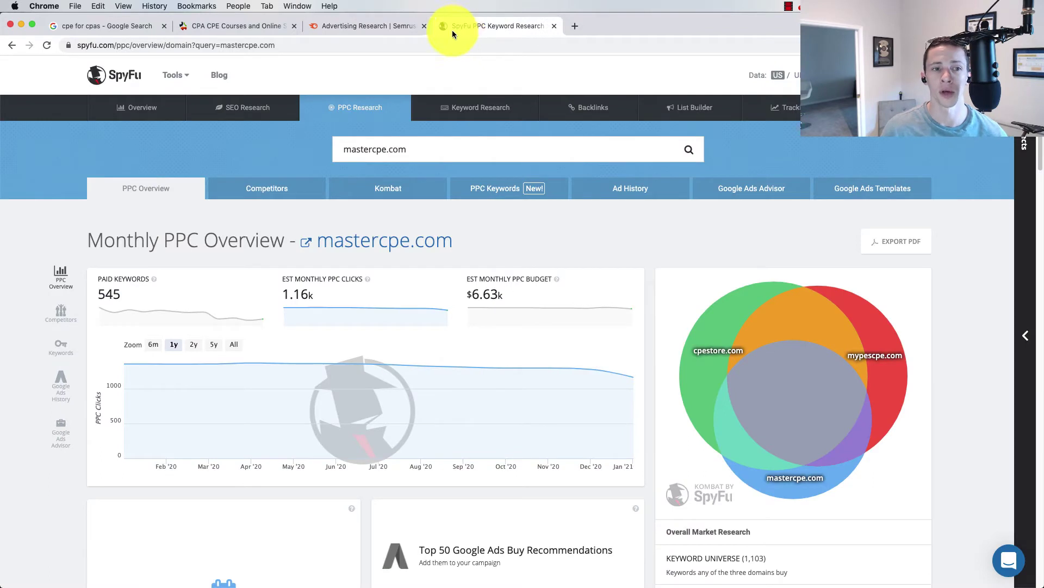
{"action": "scroll", "coordinate": [513, 238], "scroll_direction": "down", "scroll_amount": 1}
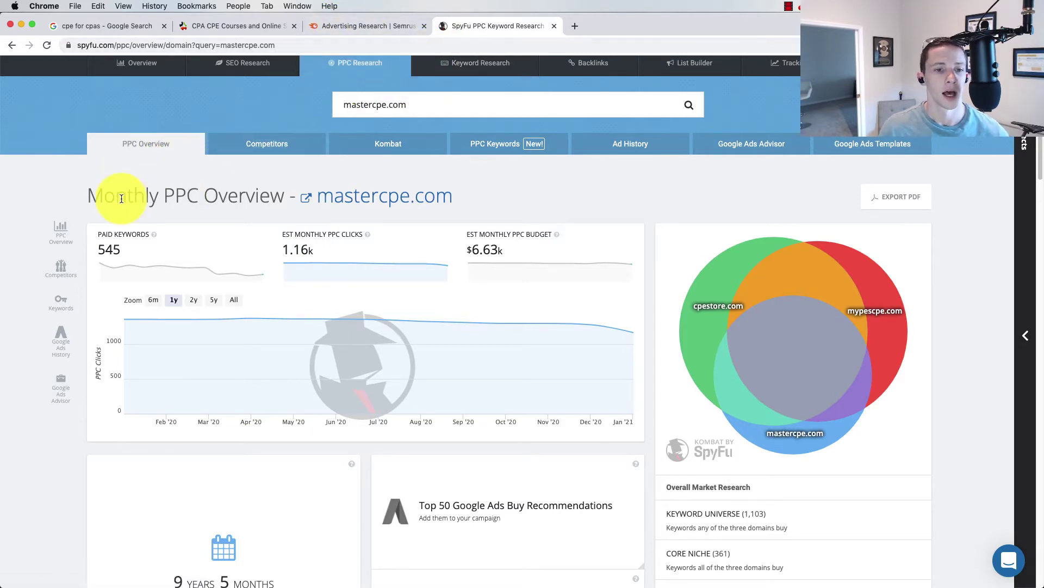
{"action": "scroll", "coordinate": [109, 200], "scroll_direction": "down", "scroll_amount": 3}
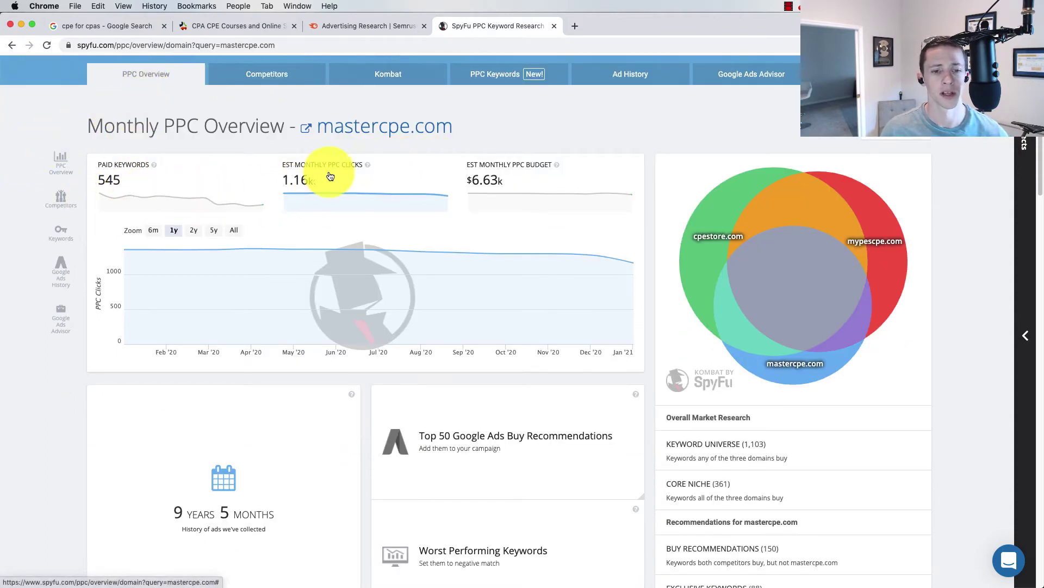
{"action": "scroll", "coordinate": [217, 180], "scroll_direction": "down", "scroll_amount": 1}
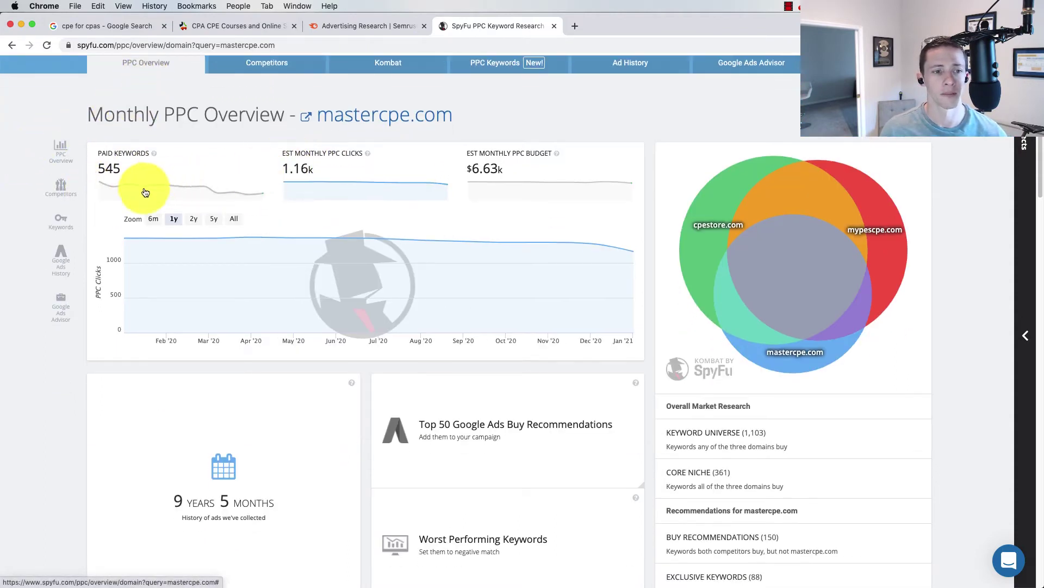
Jump to Top Paid Competitors and widen the chart from 5y to All (2007–2021).
{"action": "left_click", "coordinate": [65, 190]}
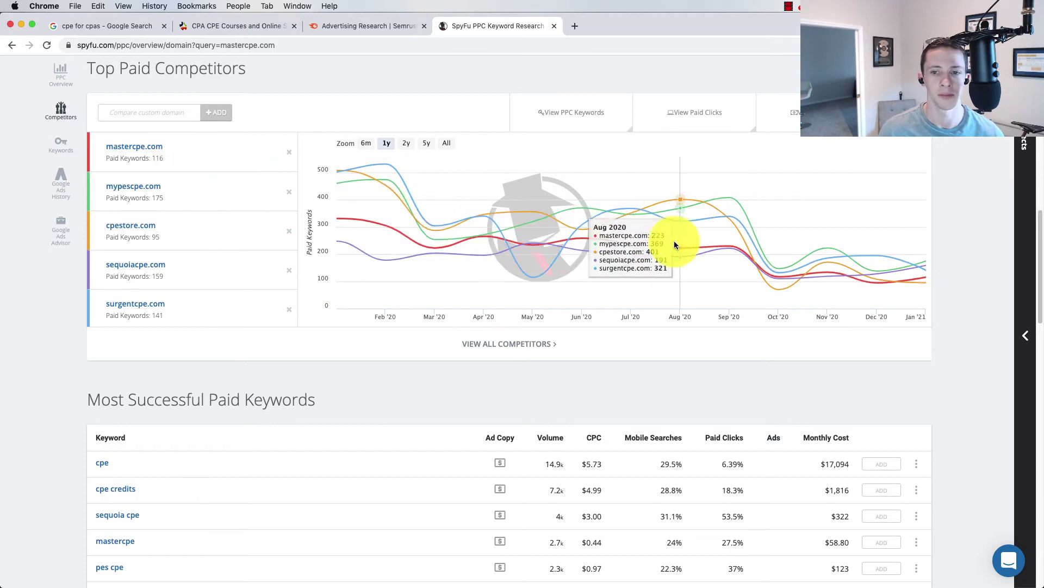
{"action": "left_click", "coordinate": [425, 144]}
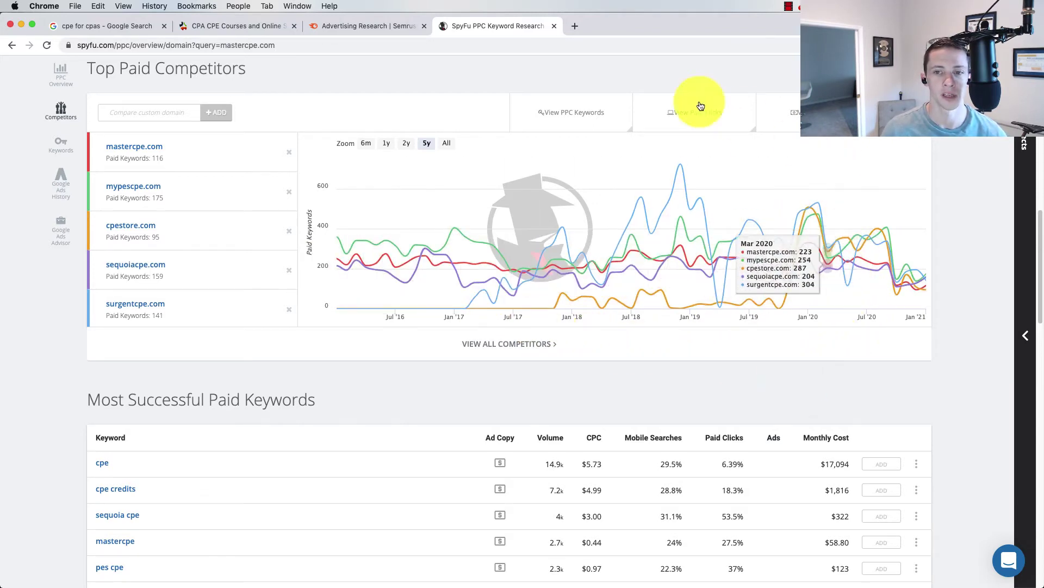
{"action": "left_click", "coordinate": [448, 145]}
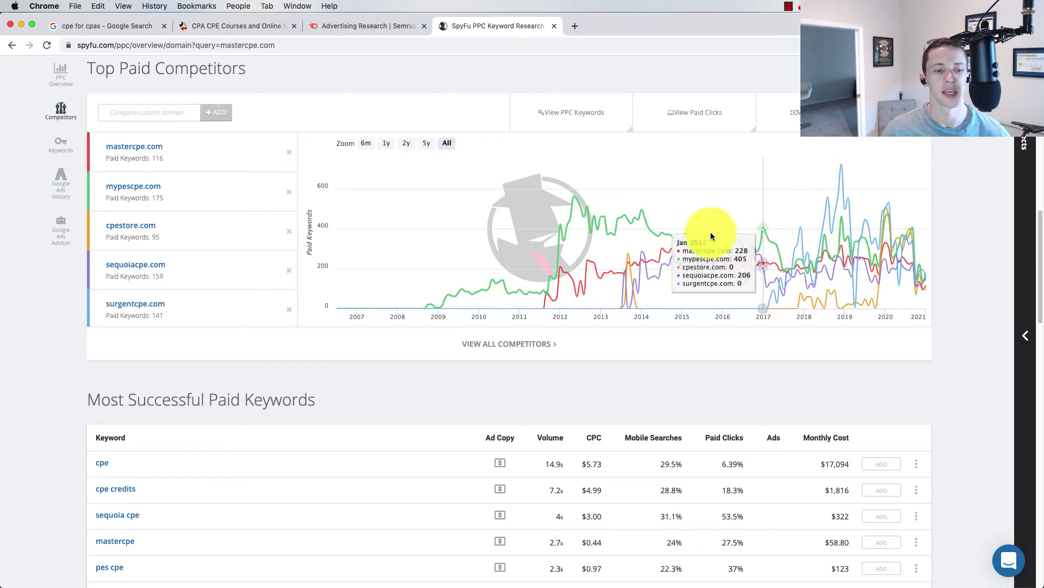
{"action": "scroll", "coordinate": [293, 244], "scroll_direction": "down", "scroll_amount": 3}
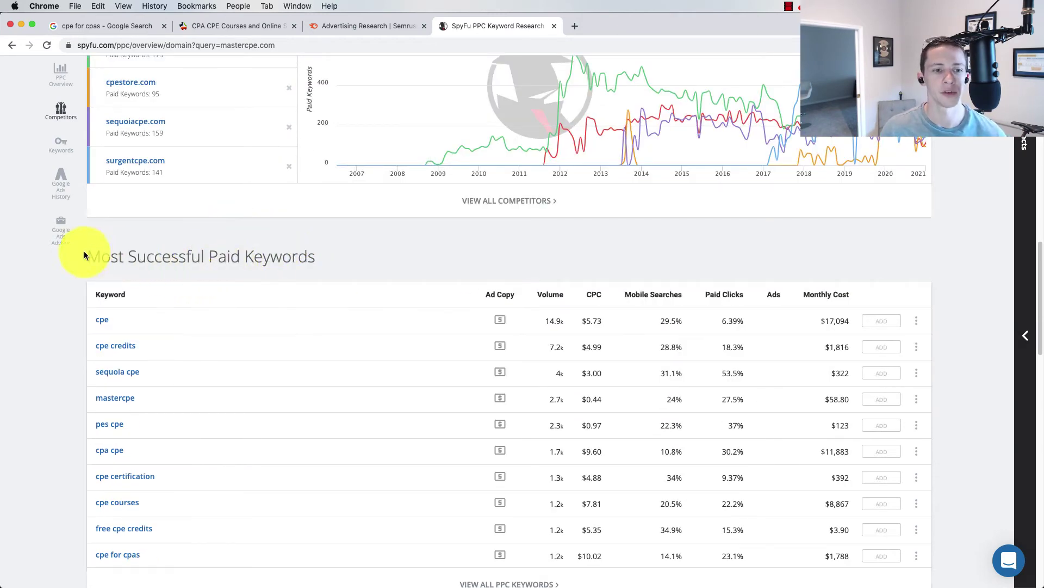
{"action": "left_click_drag", "start_coordinate": [104, 254], "coordinate": [302, 262]}
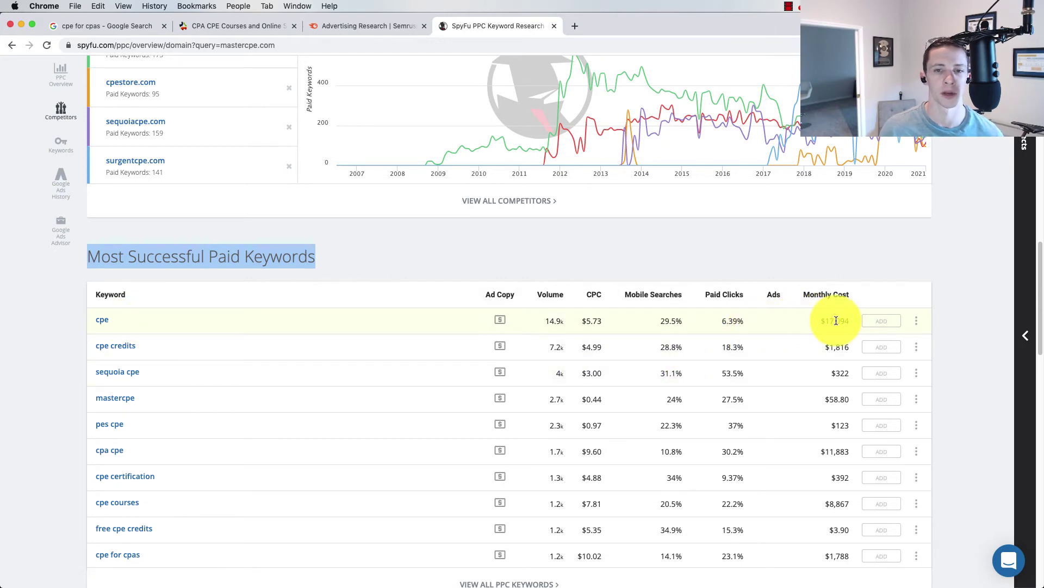
{"action": "scroll", "coordinate": [834, 325], "scroll_direction": "up", "scroll_amount": 15}
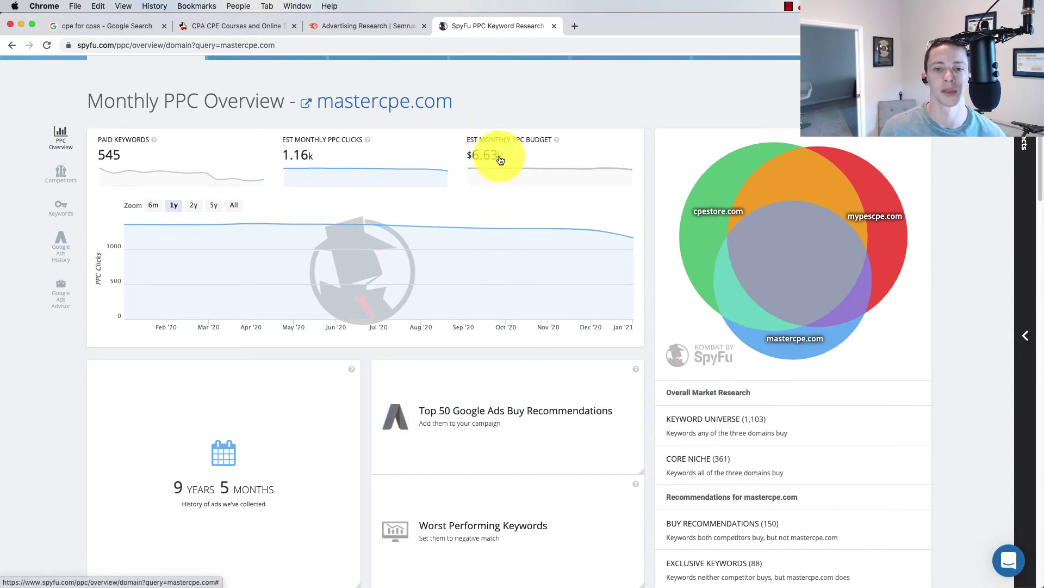
{"action": "scroll", "coordinate": [499, 160], "scroll_direction": "down", "scroll_amount": 10}
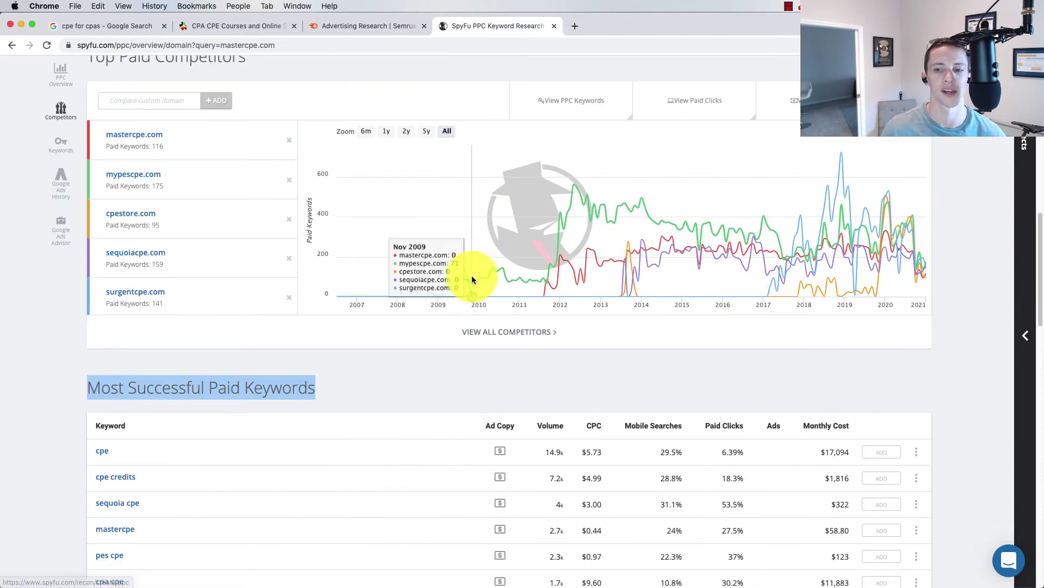
{"action": "scroll", "coordinate": [488, 275], "scroll_direction": "down", "scroll_amount": 1}
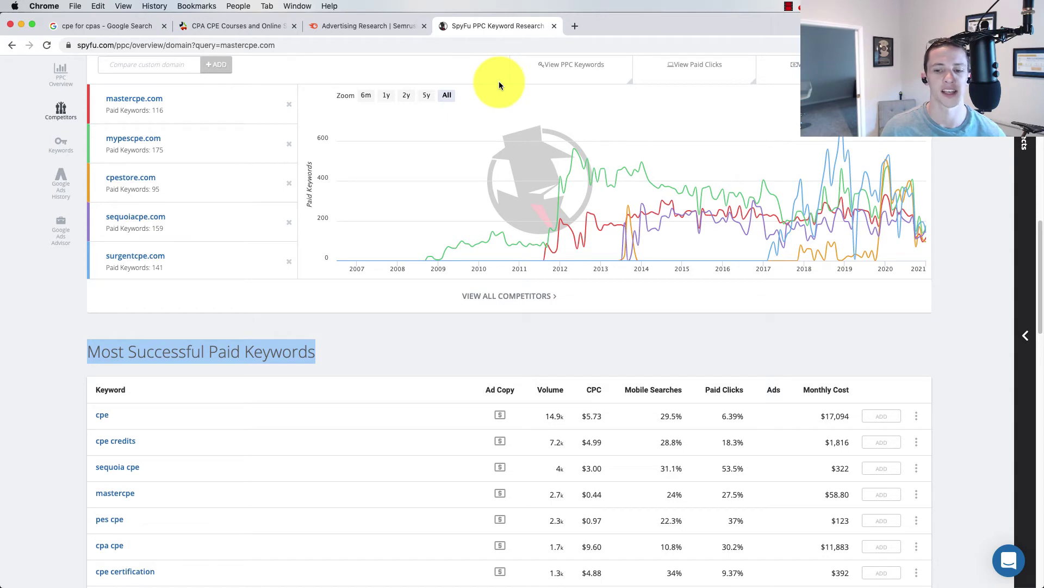
{"action": "left_click", "coordinate": [822, 420]}
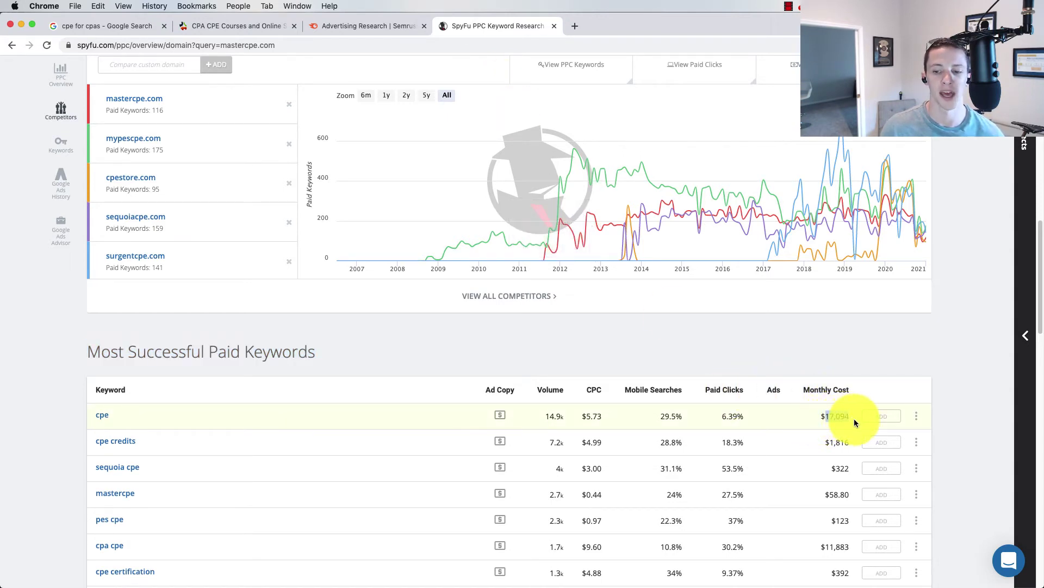
{"action": "left_click_drag", "start_coordinate": [721, 416], "coordinate": [742, 416]}
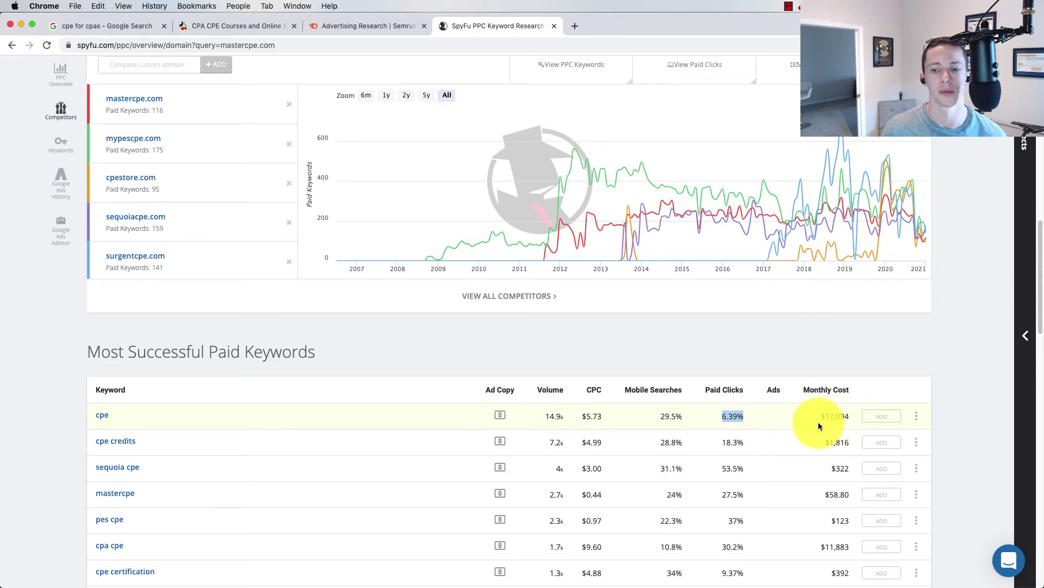
{"action": "scroll", "coordinate": [789, 418], "scroll_direction": "down", "scroll_amount": 2}
{"action": "left_click_drag", "start_coordinate": [87, 277], "coordinate": [232, 281]}
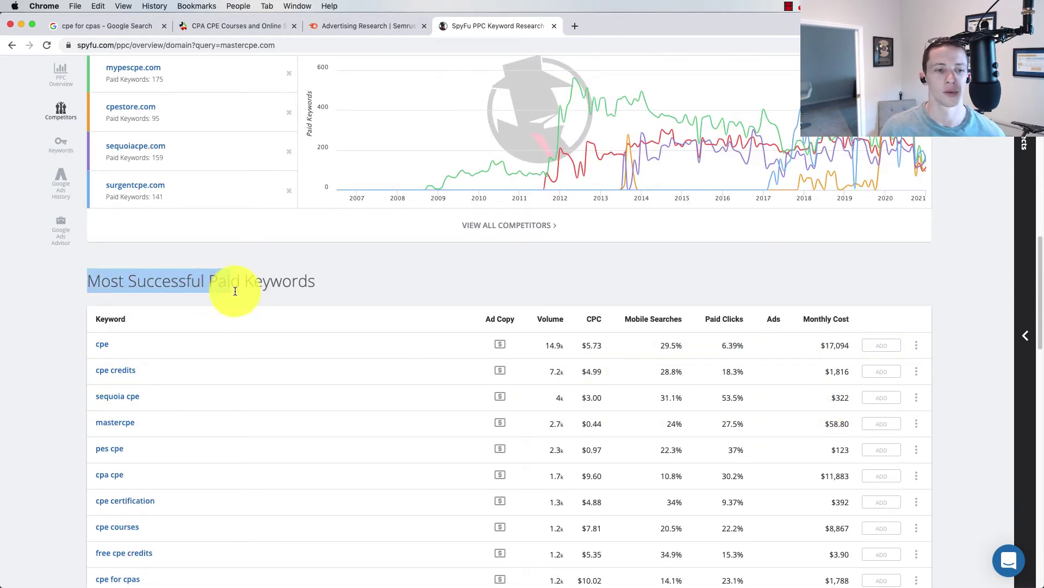
{"action": "scroll", "coordinate": [276, 292], "scroll_direction": "down", "scroll_amount": 5}
{"action": "scroll", "coordinate": [277, 292], "scroll_direction": "down", "scroll_amount": 7}
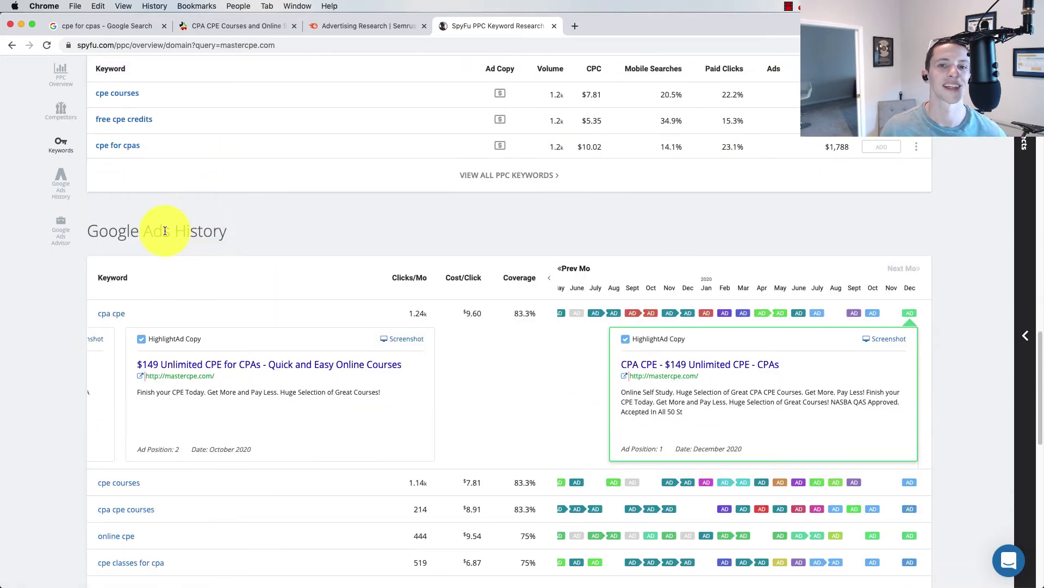
Open mastercpe.com's full Google Ads history and scroll through its most profitable ads and keywords.
{"action": "scroll", "coordinate": [165, 231], "scroll_direction": "down", "scroll_amount": 2}
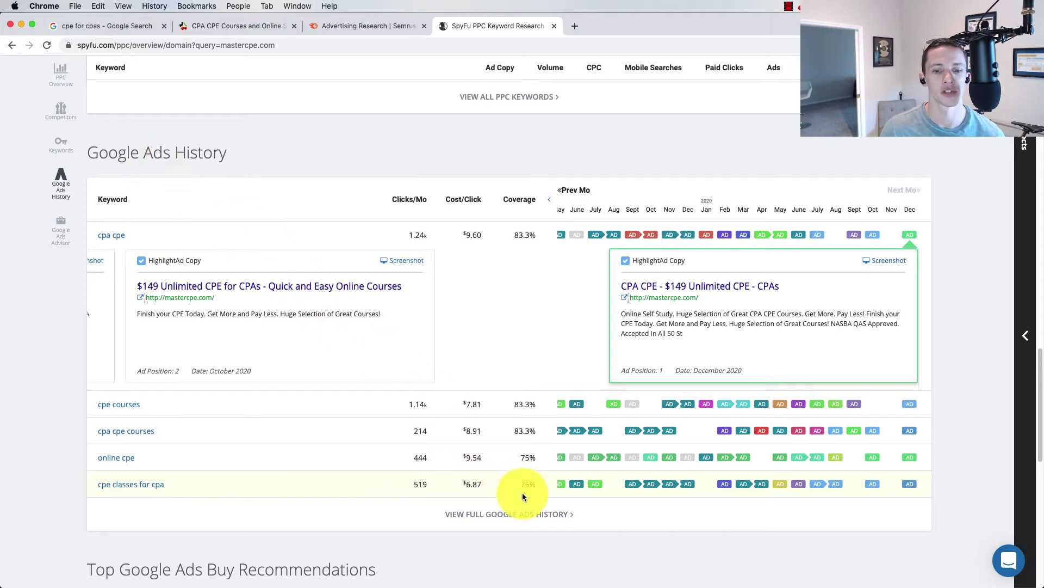
{"action": "left_click", "coordinate": [501, 515]}
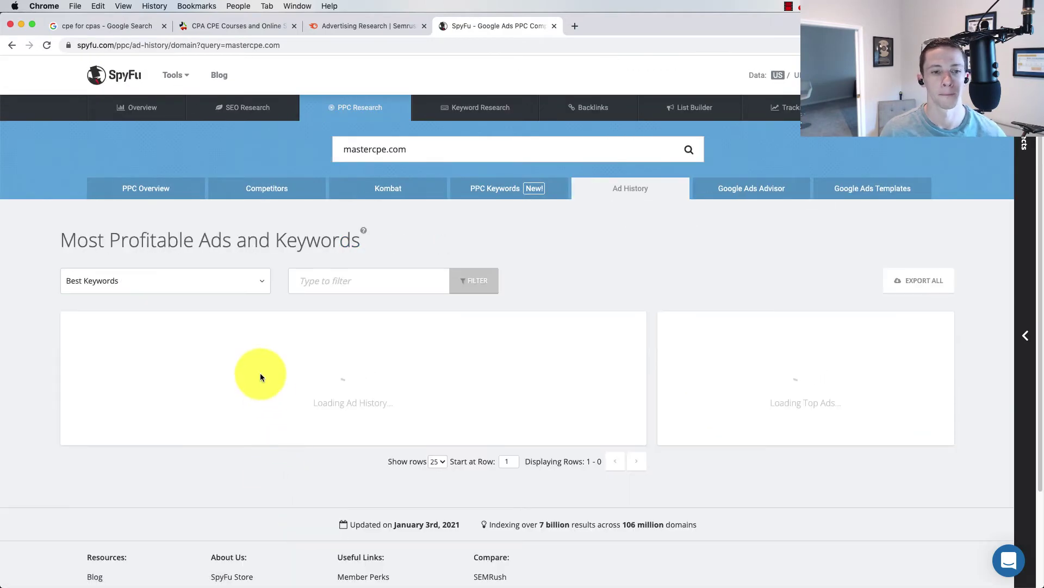
{"action": "scroll", "coordinate": [273, 281], "scroll_direction": "down", "scroll_amount": 1}
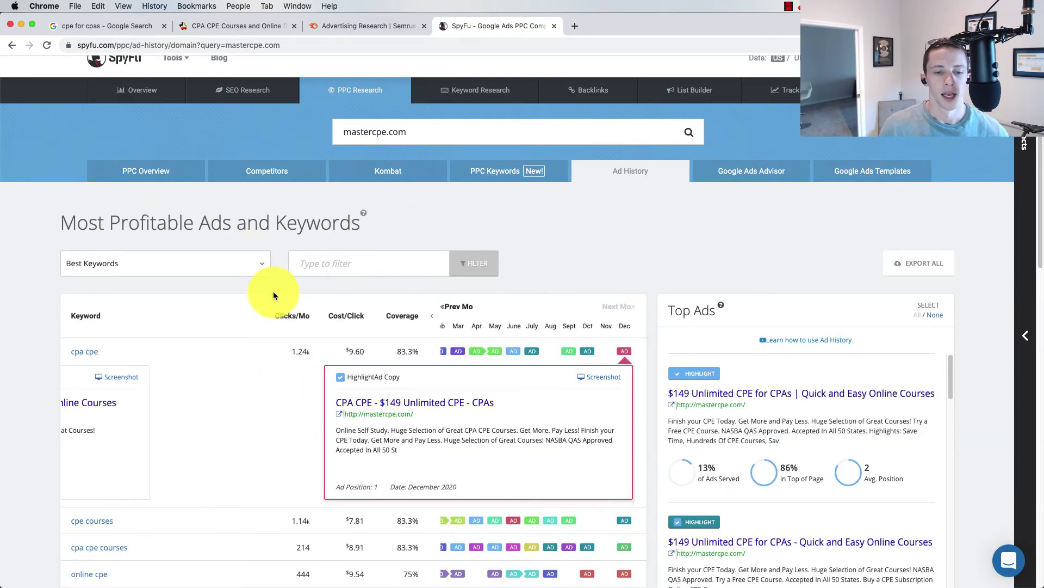
{"action": "scroll", "coordinate": [273, 292], "scroll_direction": "down", "scroll_amount": 3}
{"action": "scroll", "coordinate": [122, 241], "scroll_direction": "down", "scroll_amount": 3}
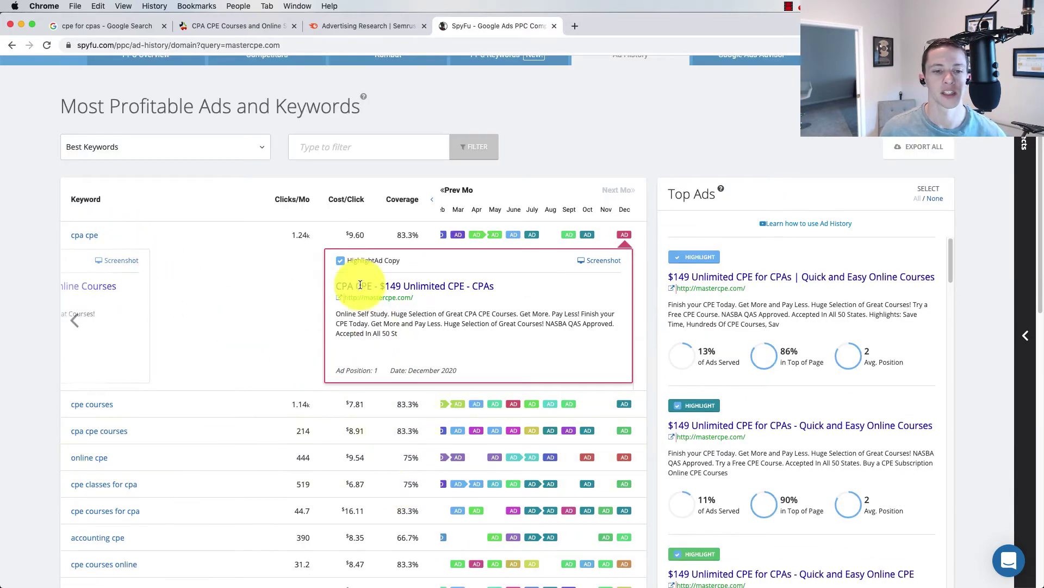
{"action": "mouse_move", "coordinate": [402, 203]}
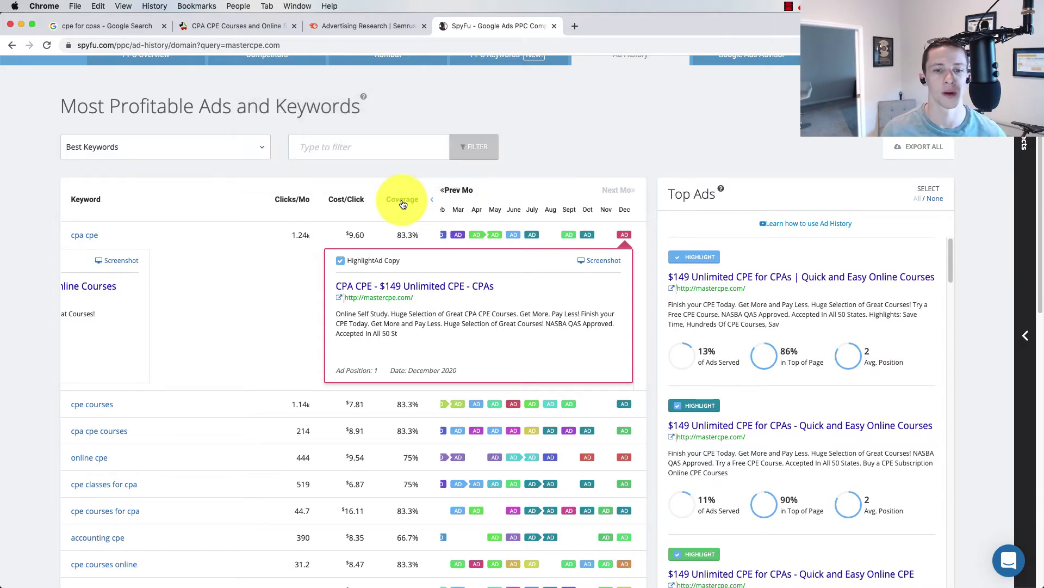
Sort ad-history keywords by coverage descending, noting 444 monthly clicks for online cpe, then revisit Google.
{"action": "left_click", "coordinate": [402, 200]}
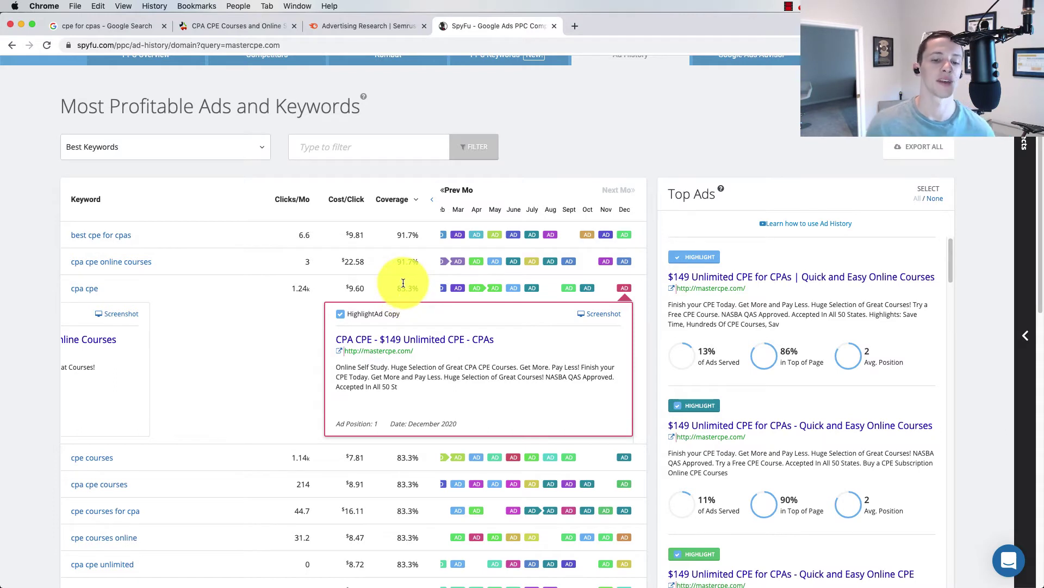
{"action": "scroll", "coordinate": [407, 285], "scroll_direction": "down", "scroll_amount": 1}
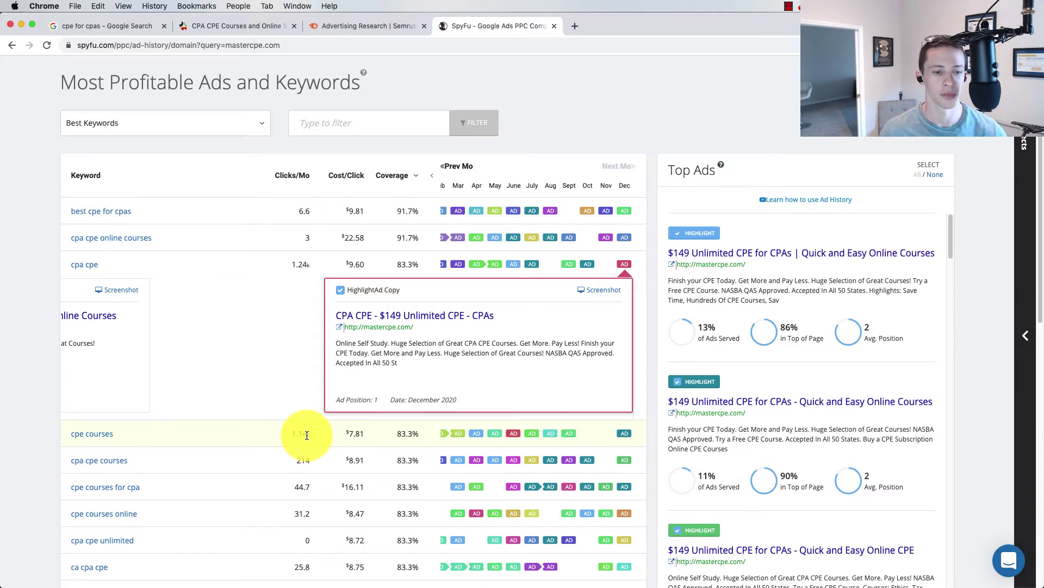
{"action": "scroll", "coordinate": [307, 435], "scroll_direction": "down", "scroll_amount": 3}
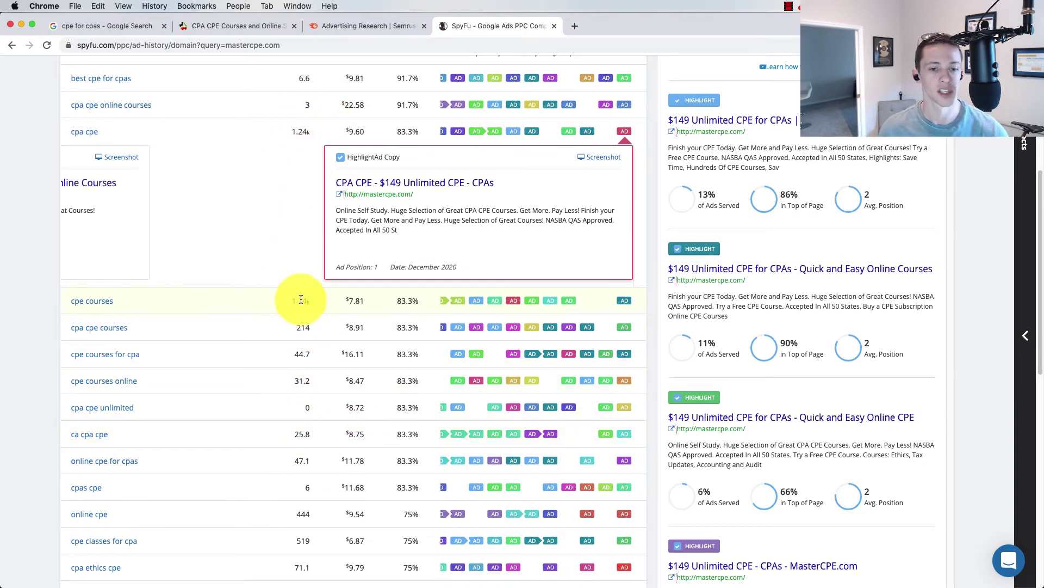
{"action": "left_click_drag", "start_coordinate": [300, 327], "coordinate": [311, 328]}
{"action": "scroll", "coordinate": [299, 356], "scroll_direction": "down", "scroll_amount": 3}
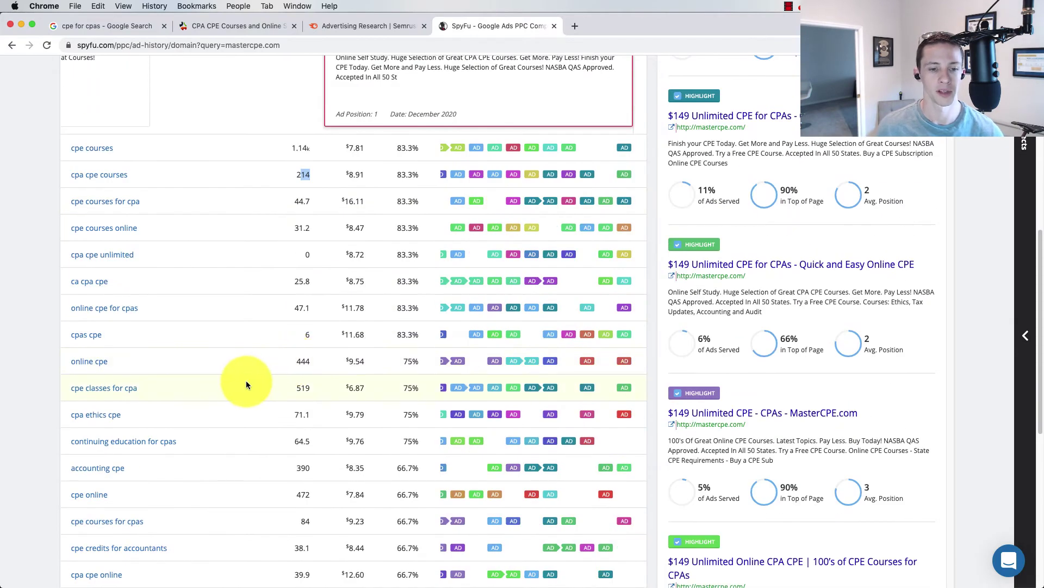
{"action": "left_click_drag", "start_coordinate": [295, 361], "coordinate": [310, 365]}
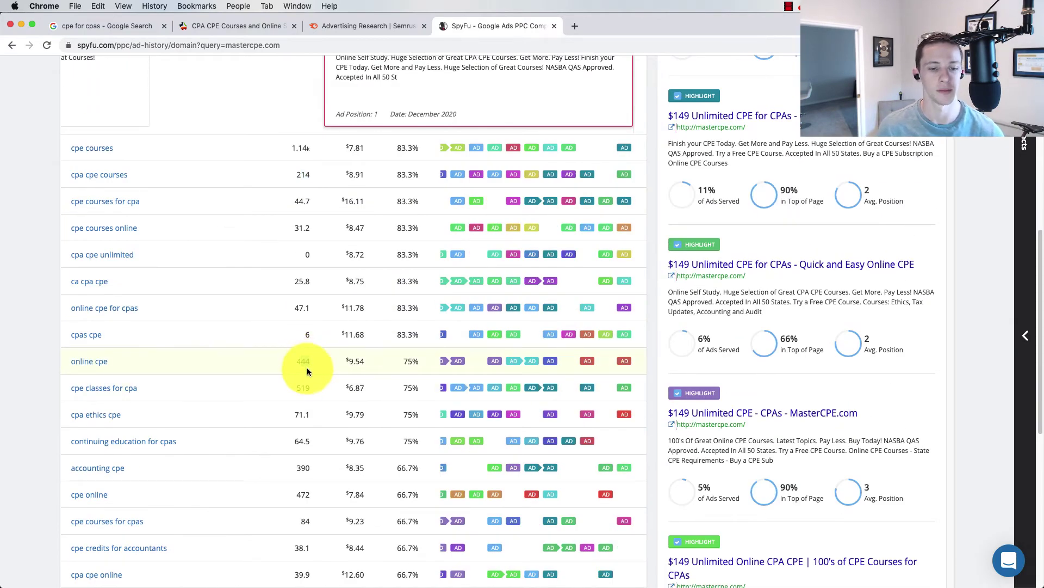
{"action": "scroll", "coordinate": [307, 368], "scroll_direction": "down", "scroll_amount": 1}
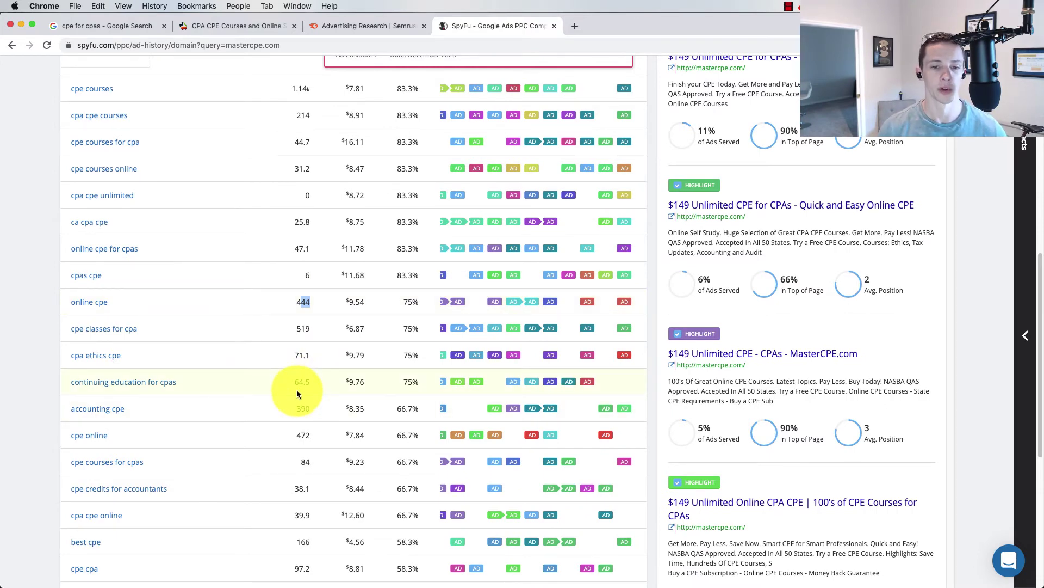
{"action": "scroll", "coordinate": [296, 389], "scroll_direction": "up", "scroll_amount": 6}
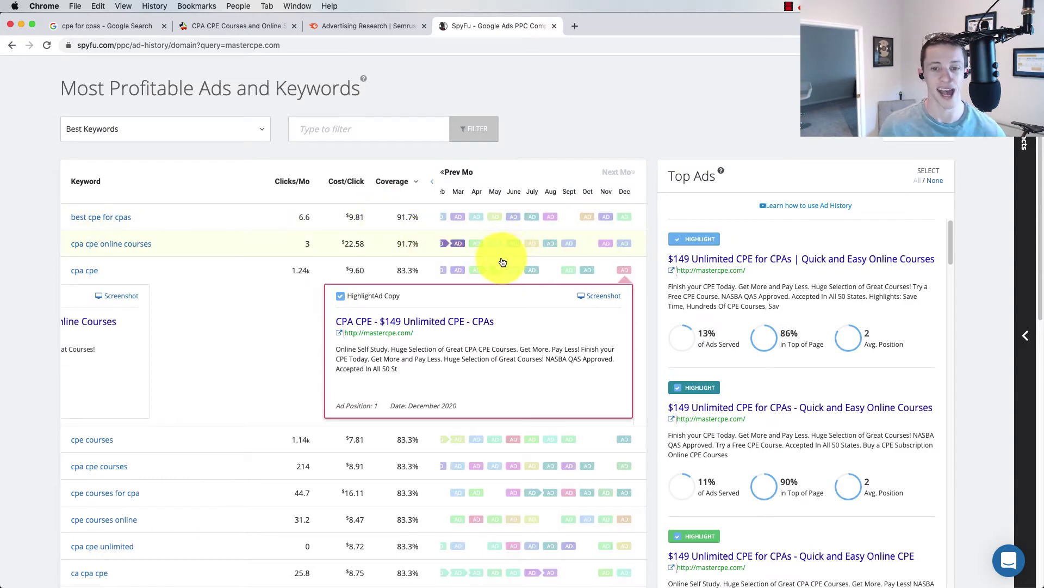
{"action": "left_click", "coordinate": [102, 25]}
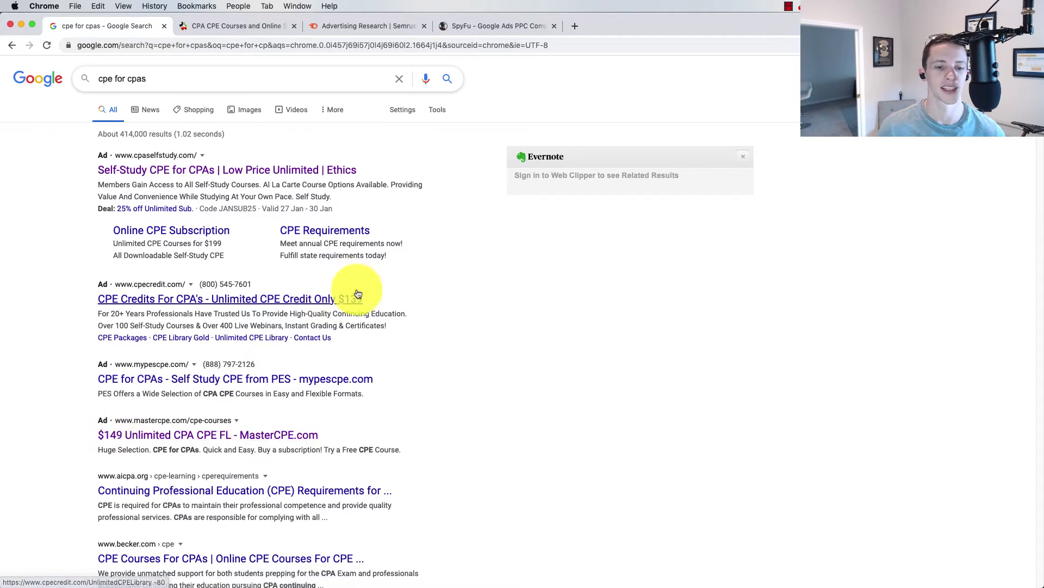
Go back from Google to SpyFu's mastercpe.com ad history page.
{"action": "left_click", "coordinate": [467, 29]}
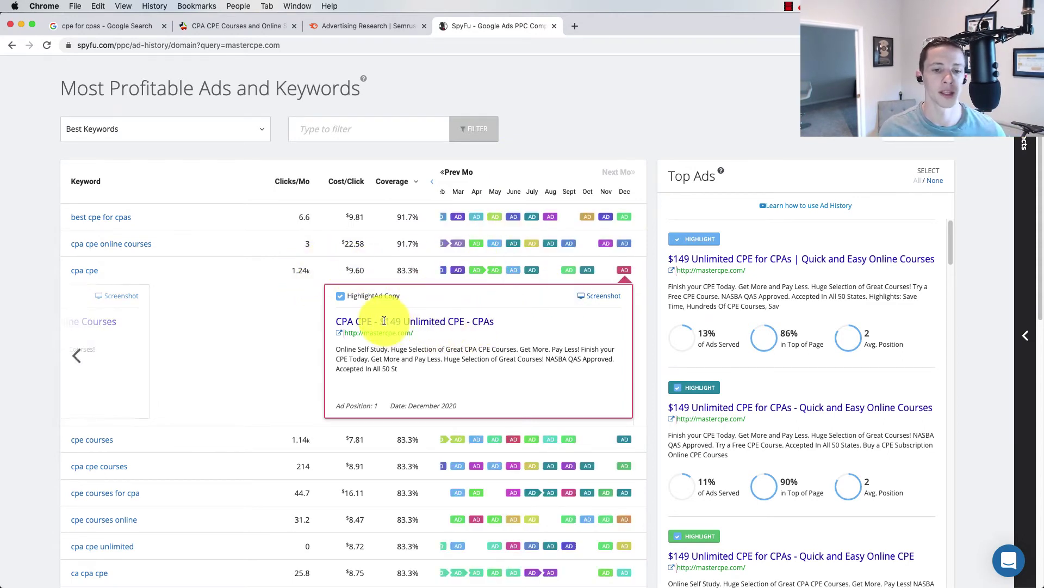
Note the $149 price in the cpa cpe ad and step the timeline back to December 2017.
{"action": "mouse_move", "coordinate": [380, 321]}
{"action": "left_mouse_down"}
{"action": "mouse_move", "coordinate": [411, 316]}
{"action": "mouse_move", "coordinate": [401, 321]}
{"action": "left_mouse_up"}
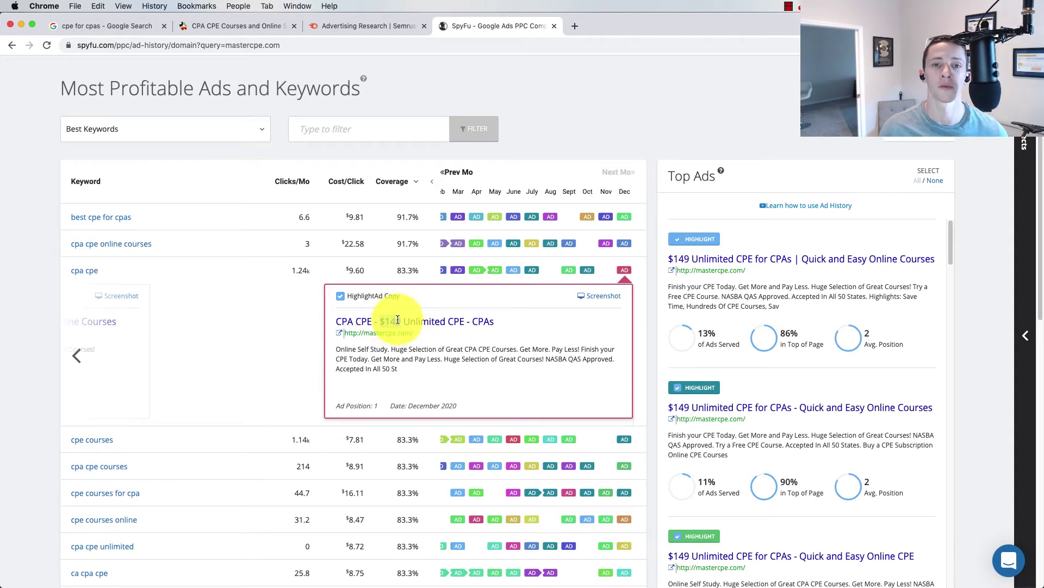
{"action": "left_click", "coordinate": [362, 299]}
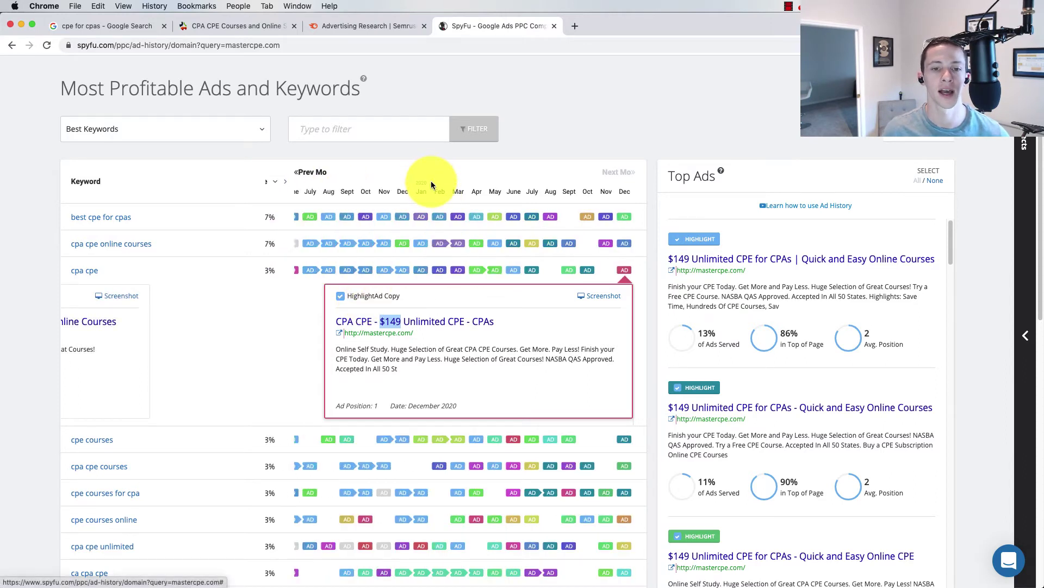
{"action": "mouse_move", "coordinate": [322, 214]}
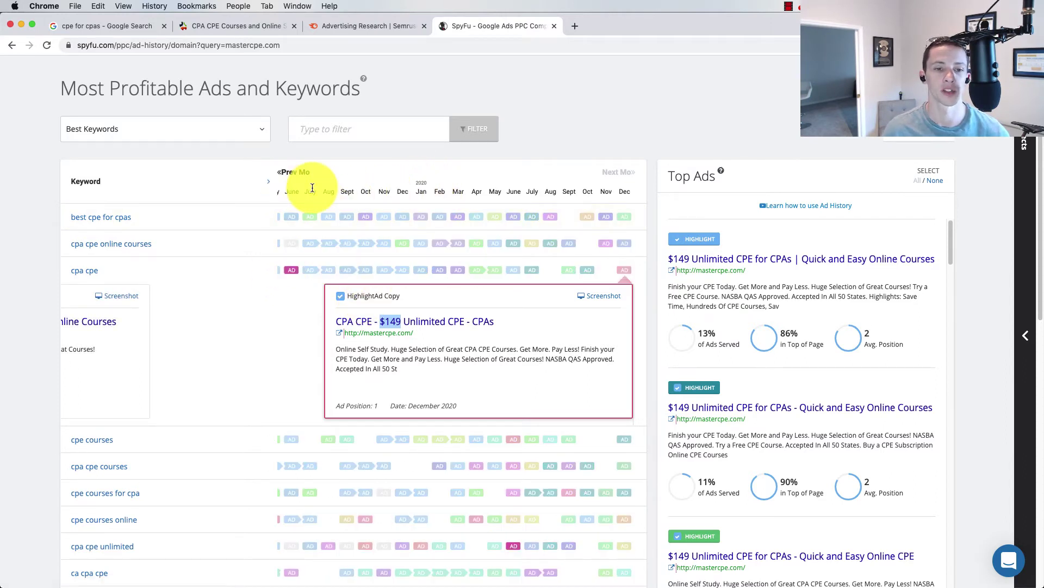
{"action": "left_click", "coordinate": [293, 173]}
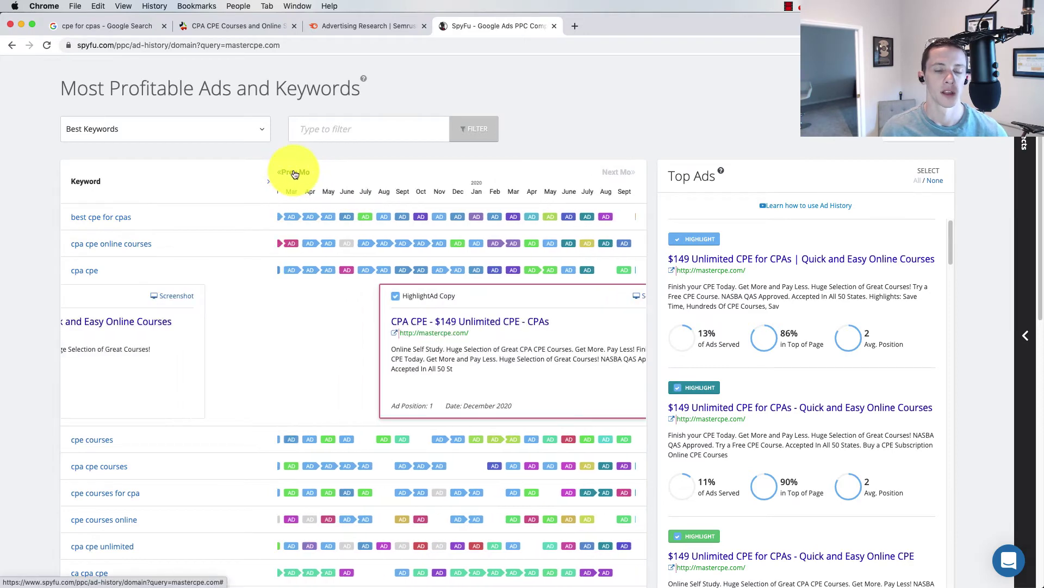
{"action": "left_click", "coordinate": [295, 173]}
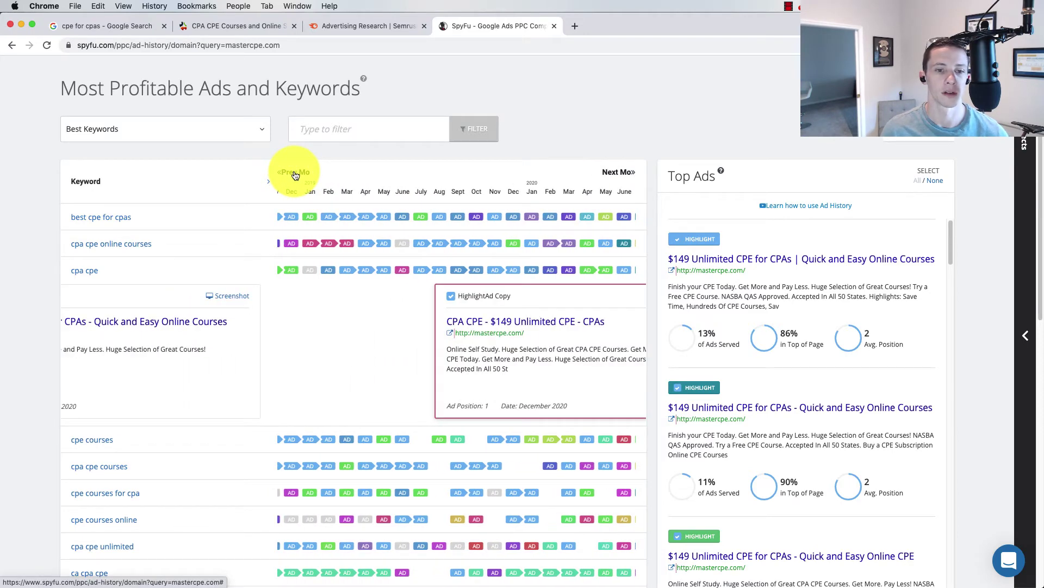
{"action": "left_click", "coordinate": [295, 173]}
{"action": "left_click", "coordinate": [294, 173]}
{"action": "left_click", "coordinate": [295, 173]}
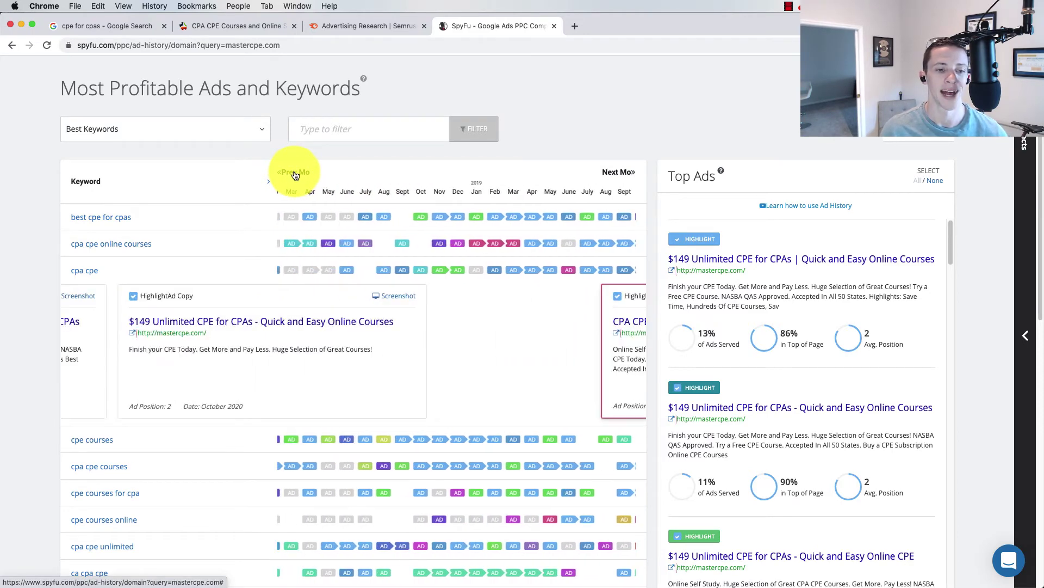
{"action": "left_click", "coordinate": [294, 173]}
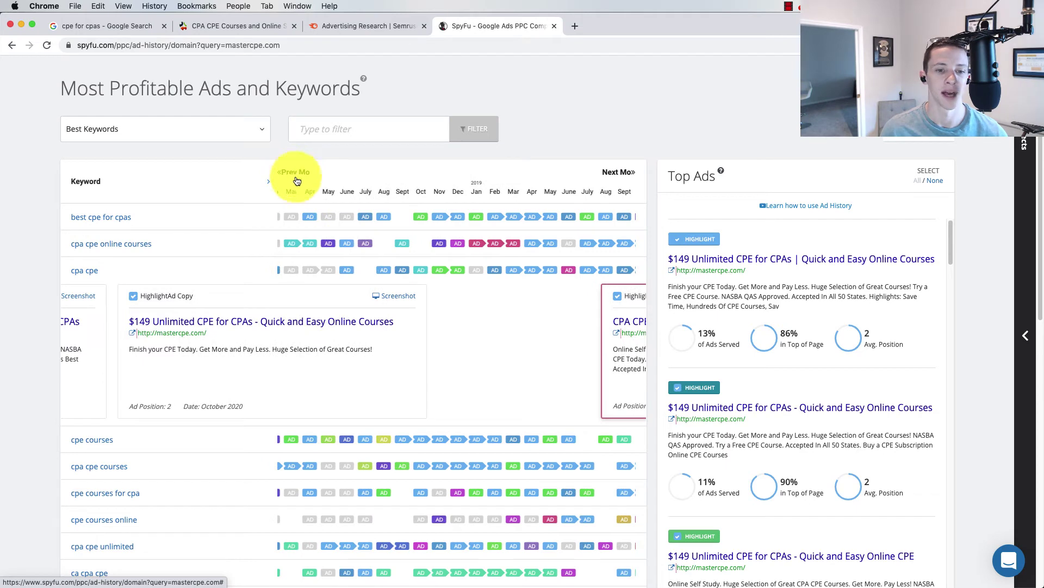
View the cpa cpe ads from June 2018, November 2018, April 2019 and December 2020.
{"action": "left_click", "coordinate": [403, 273]}
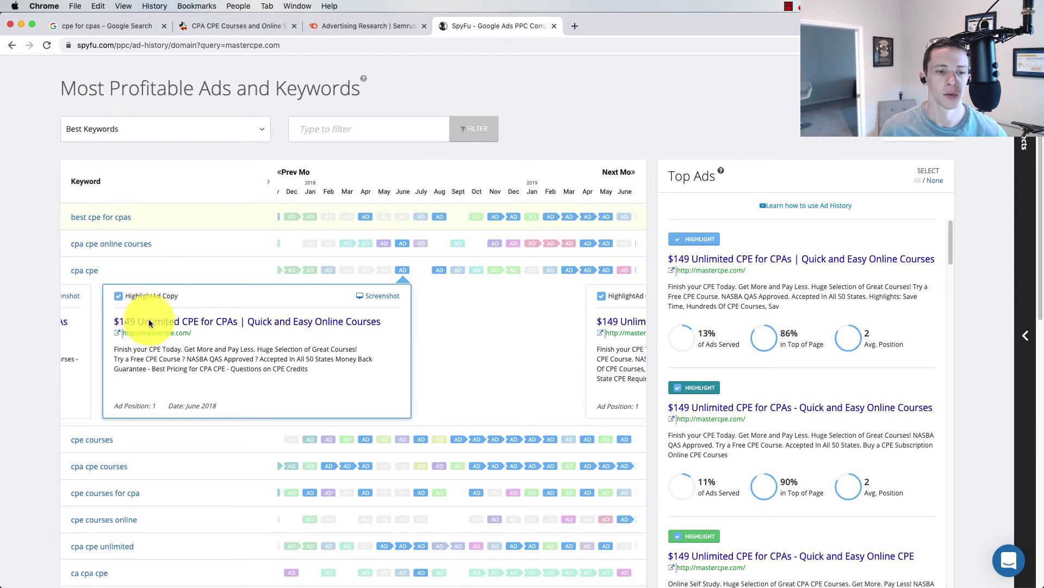
{"action": "left_click", "coordinate": [495, 270]}
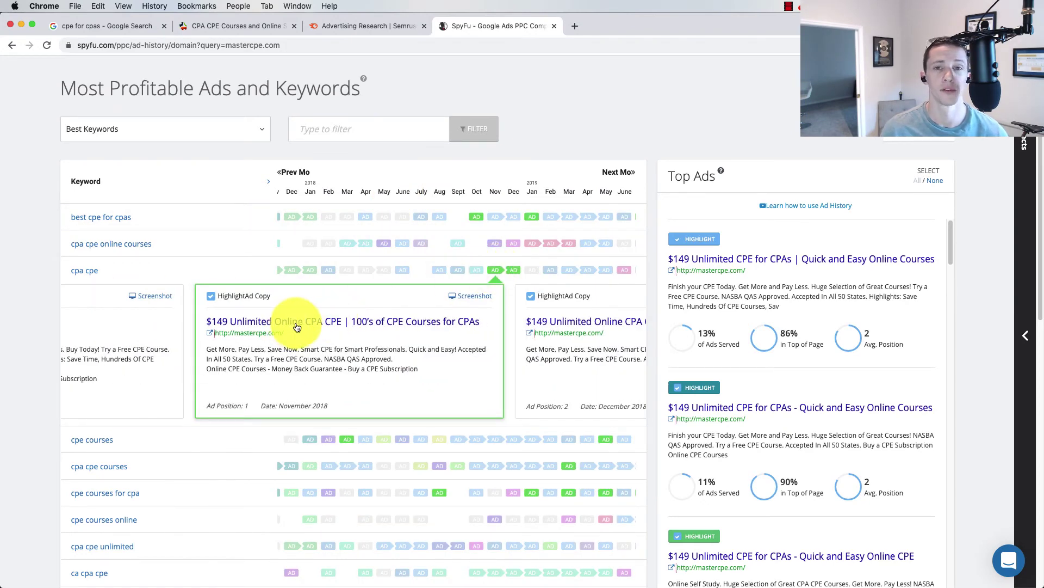
{"action": "left_click", "coordinate": [590, 274]}
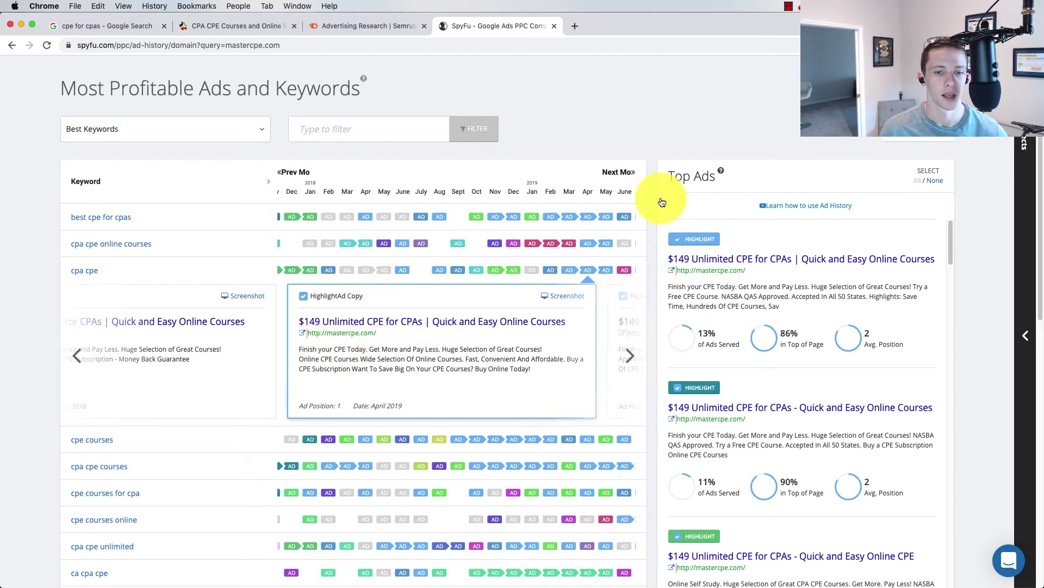
{"action": "left_click", "coordinate": [625, 173]}
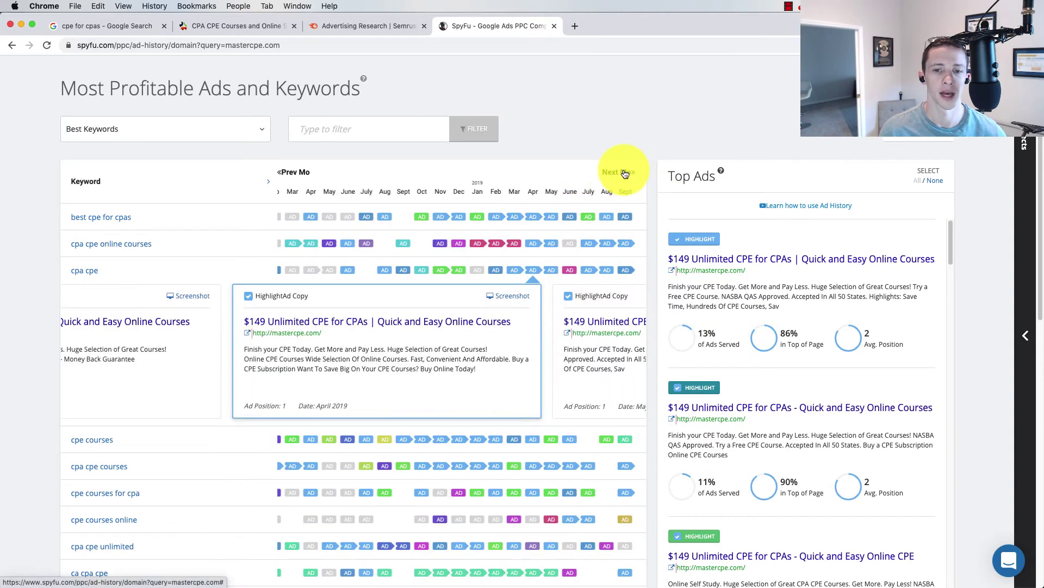
{"action": "left_click", "coordinate": [625, 173]}
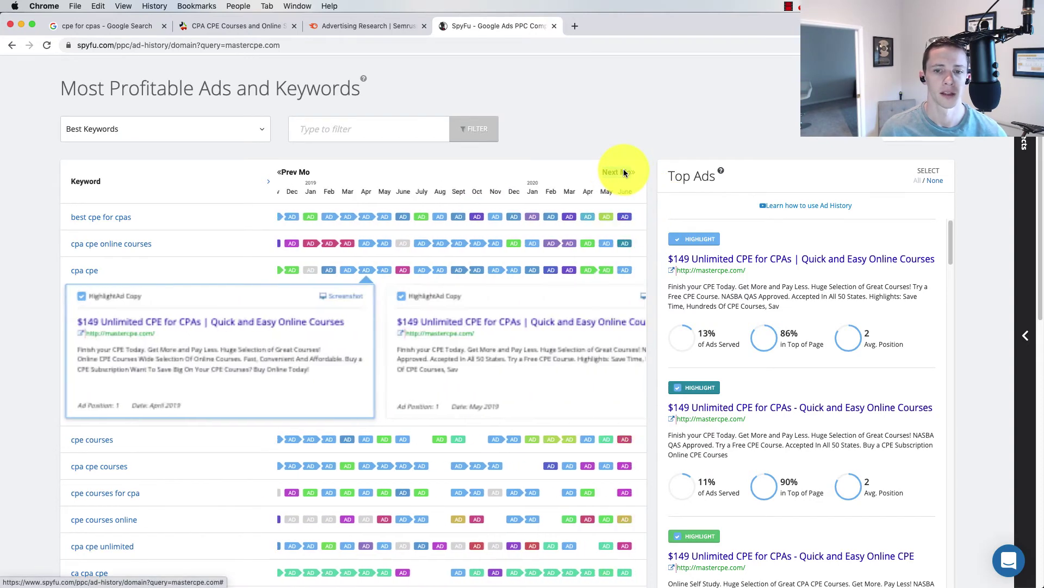
{"action": "double_click", "coordinate": [624, 171]}
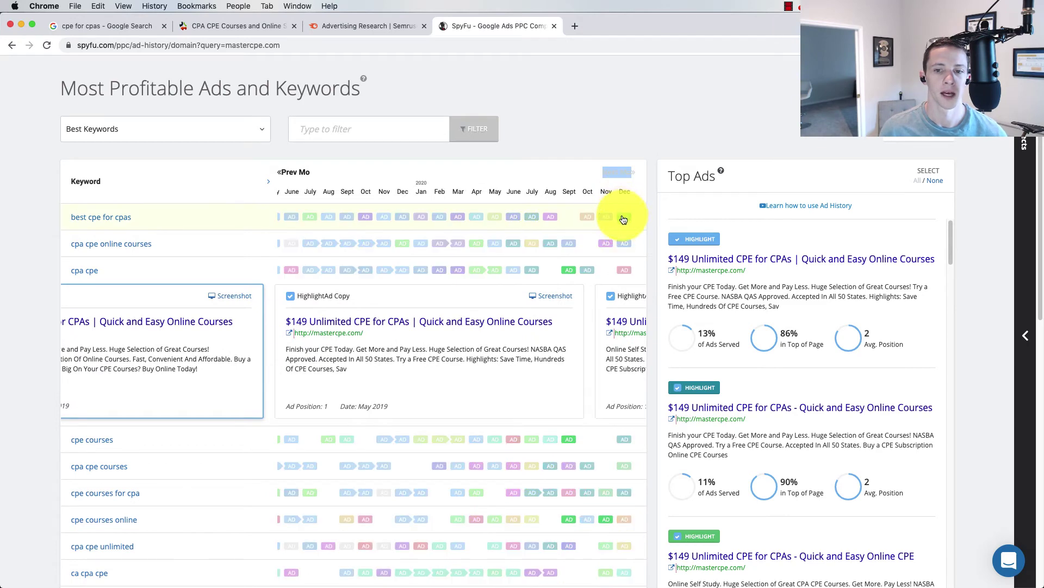
{"action": "left_click", "coordinate": [624, 271]}
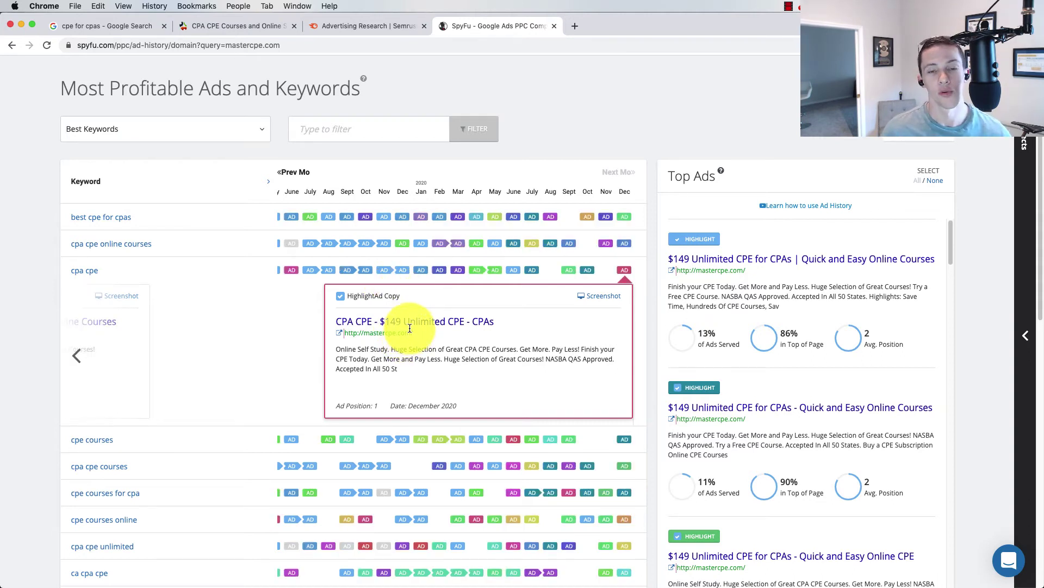
{"action": "left_click", "coordinate": [126, 27]}
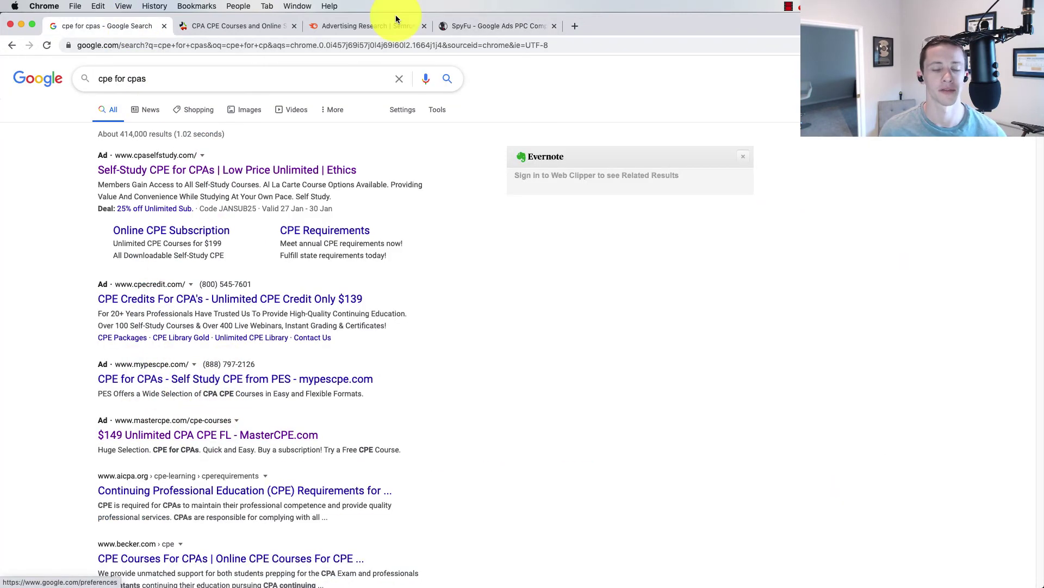
Compare mastercpe.com's SpyFu ad copy with Google's ads, noting the $139 second ad, then return to Semrush.
{"action": "left_click", "coordinate": [483, 25]}
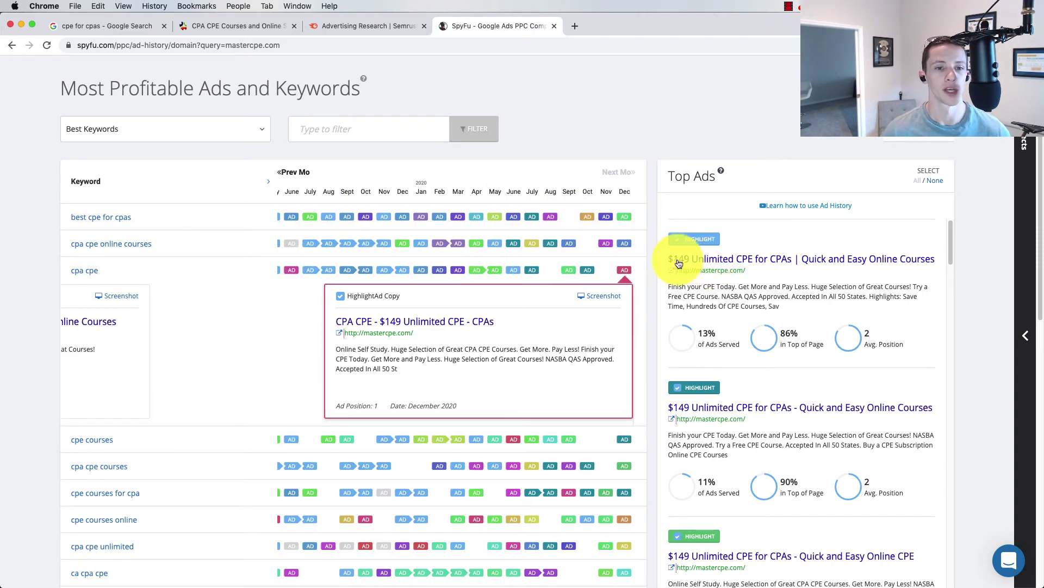
{"action": "scroll", "coordinate": [329, 252], "scroll_direction": "up", "scroll_amount": 3}
{"action": "scroll", "coordinate": [328, 252], "scroll_direction": "down", "scroll_amount": 4}
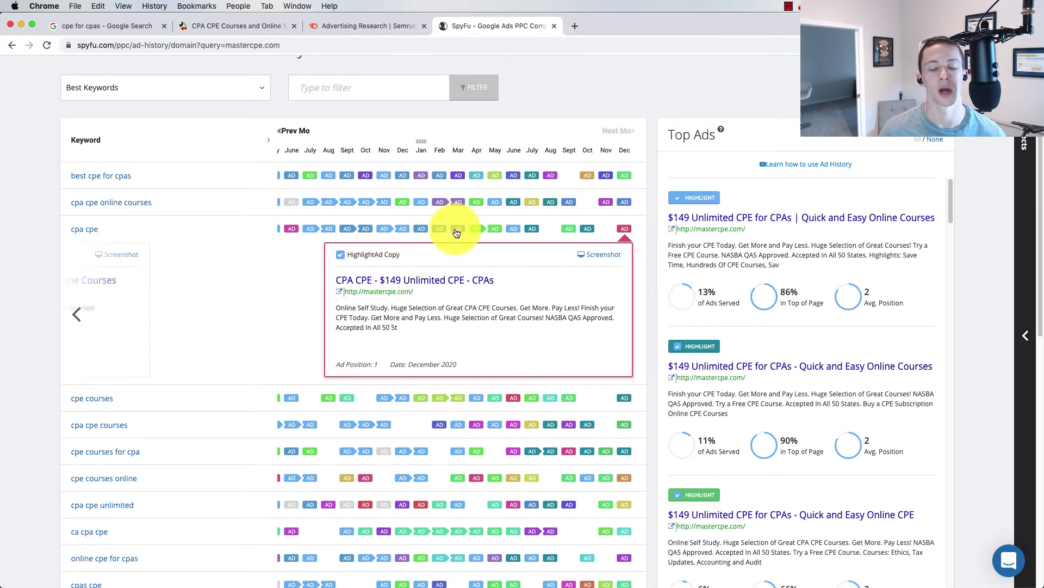
{"action": "left_click", "coordinate": [128, 26]}
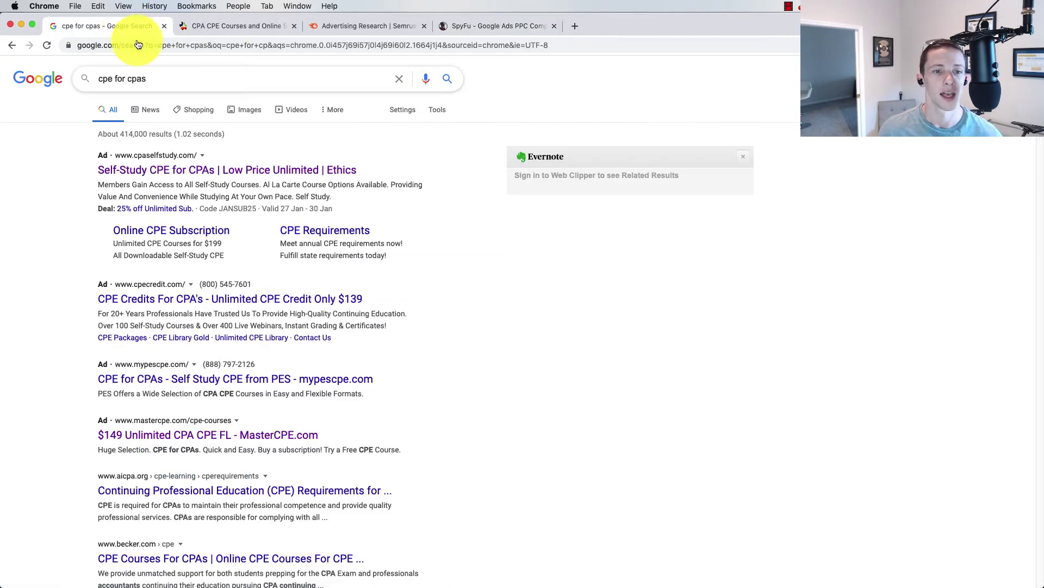
{"action": "double_click", "coordinate": [350, 303]}
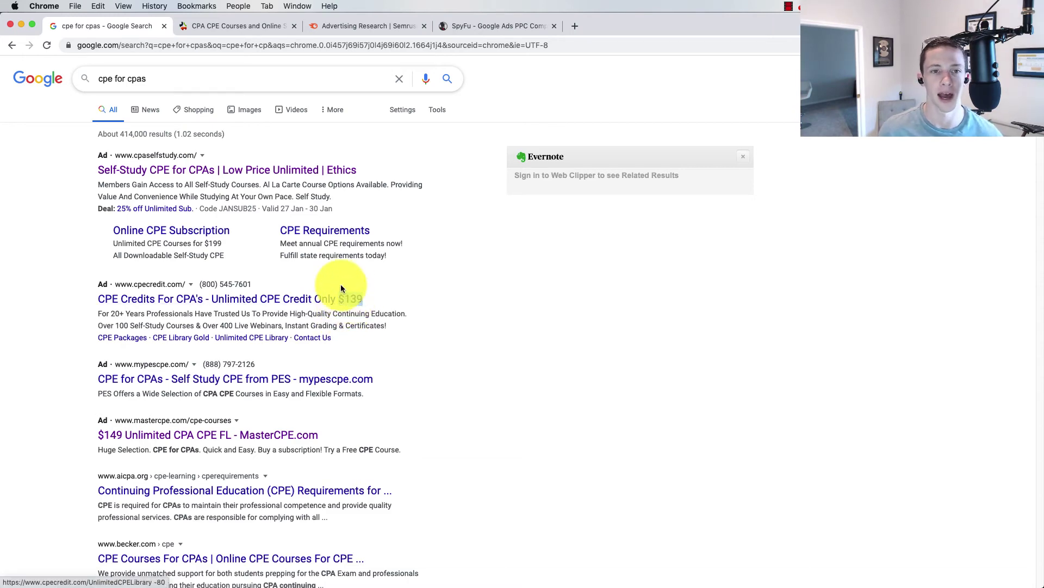
{"action": "left_click", "coordinate": [491, 28]}
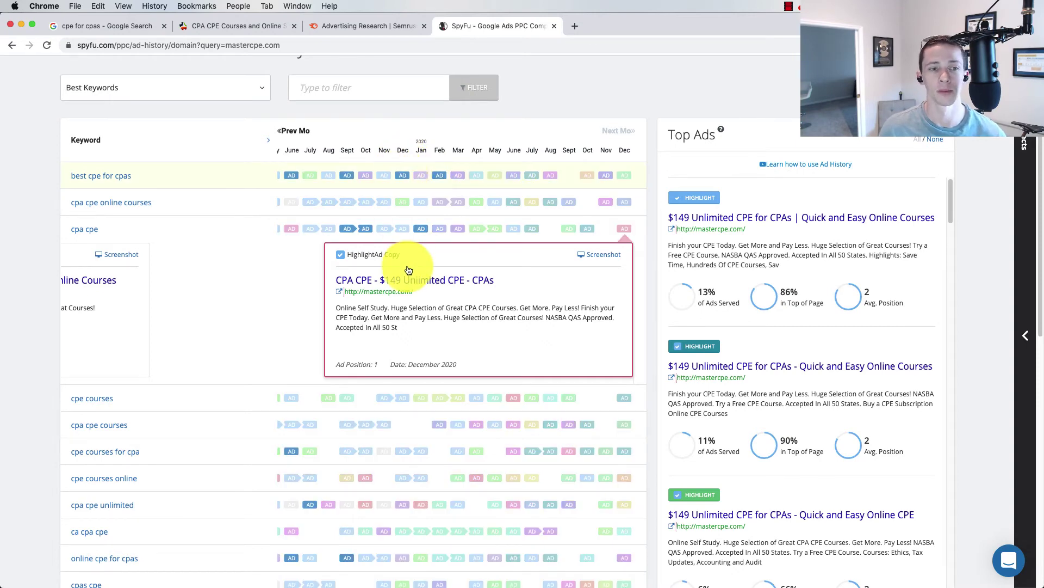
{"action": "scroll", "coordinate": [401, 263], "scroll_direction": "up", "scroll_amount": 3}
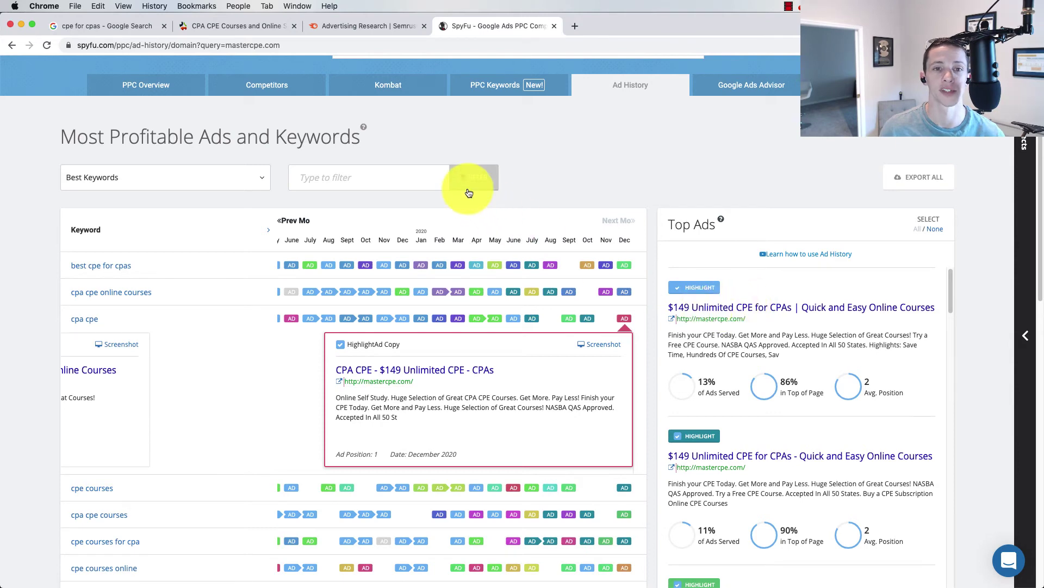
{"action": "left_click", "coordinate": [357, 25]}
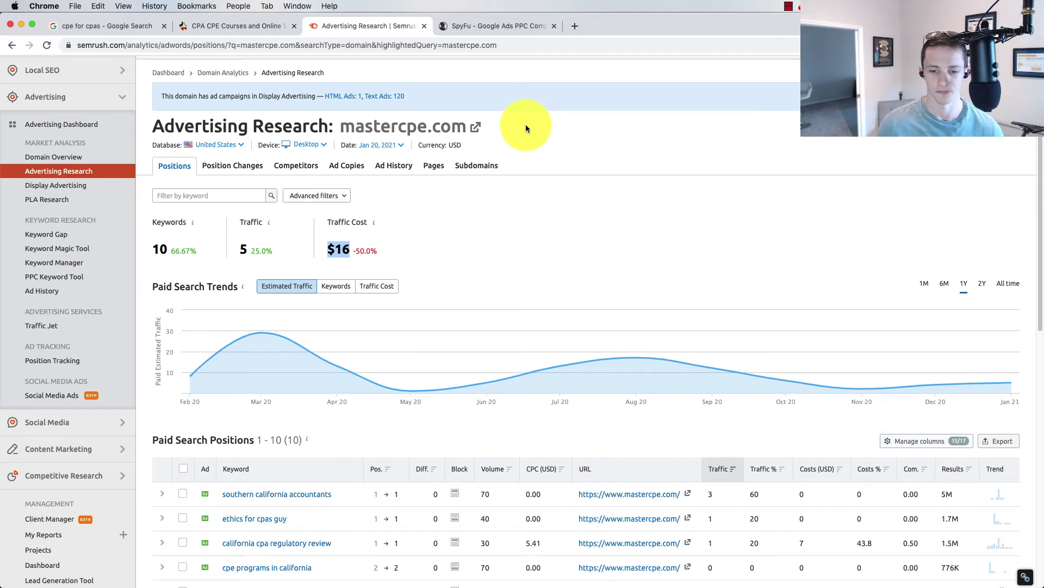
Switch the Advertising Research search to supercheapinsurance.com and check its Traffic Cost.
{"action": "scroll", "coordinate": [420, 158], "scroll_direction": "down", "scroll_amount": 3}
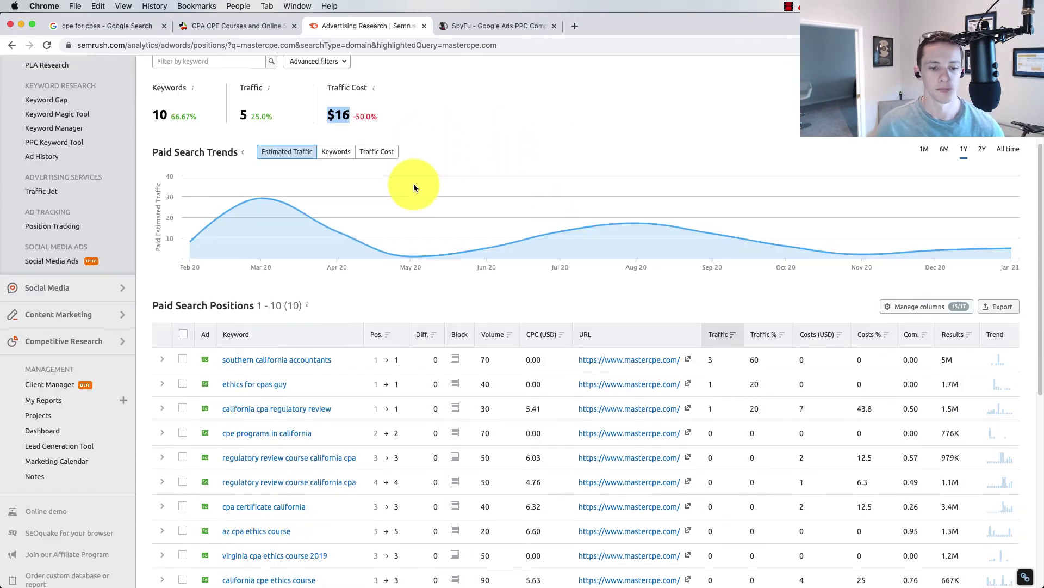
{"action": "scroll", "coordinate": [420, 185], "scroll_direction": "up", "scroll_amount": 4}
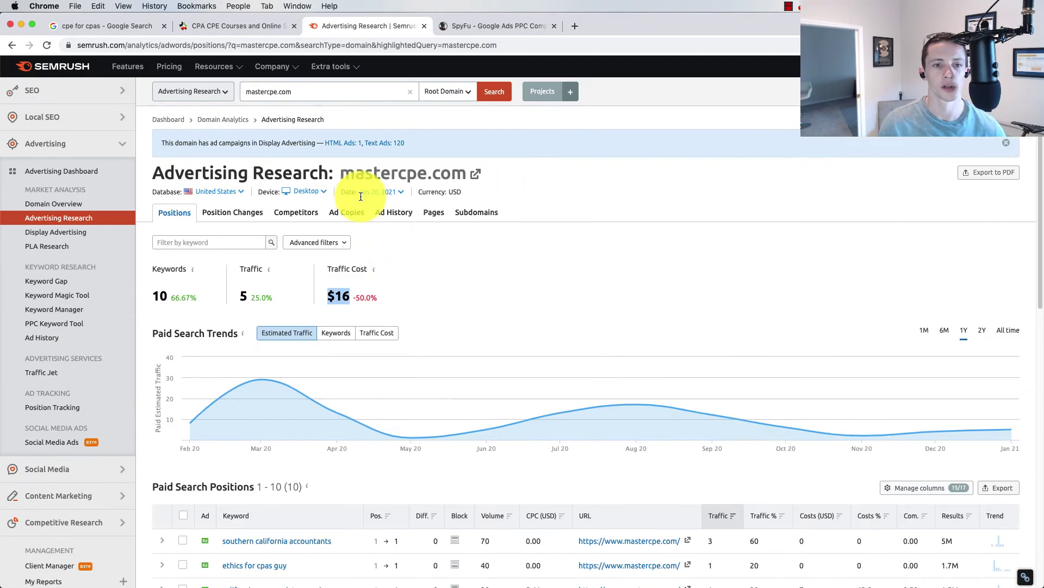
{"action": "left_click_drag", "start_coordinate": [295, 95], "coordinate": [246, 88]}
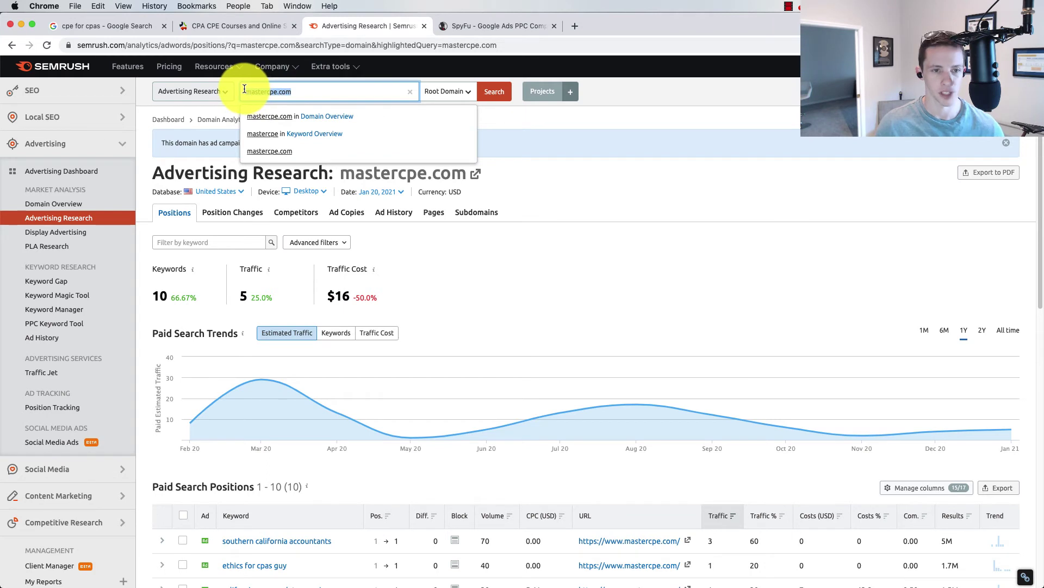
{"action": "type", "text": "superche"}
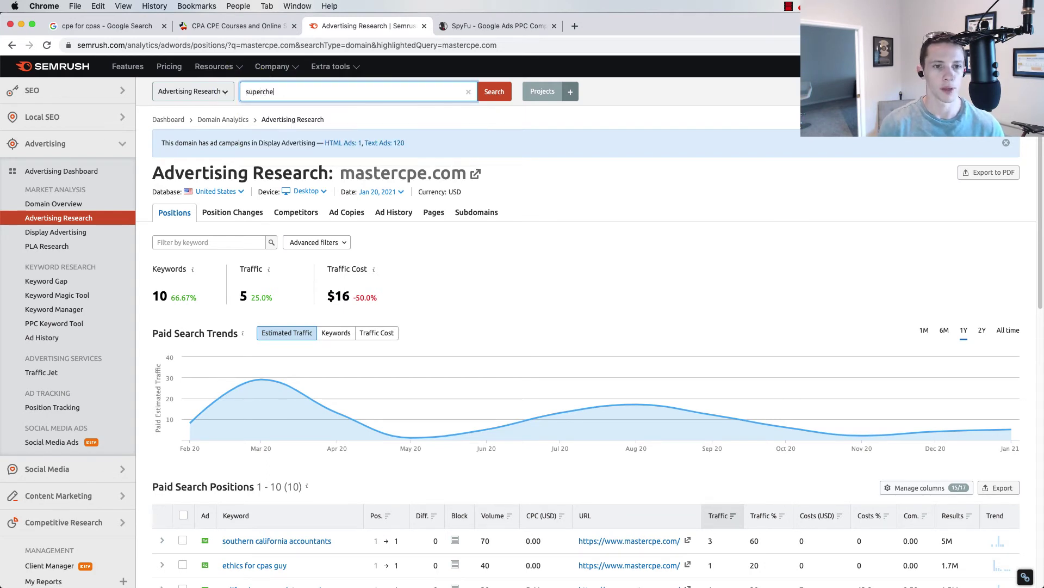
{"action": "type", "text": "apinsu"}
{"action": "left_click", "coordinate": [266, 115]}
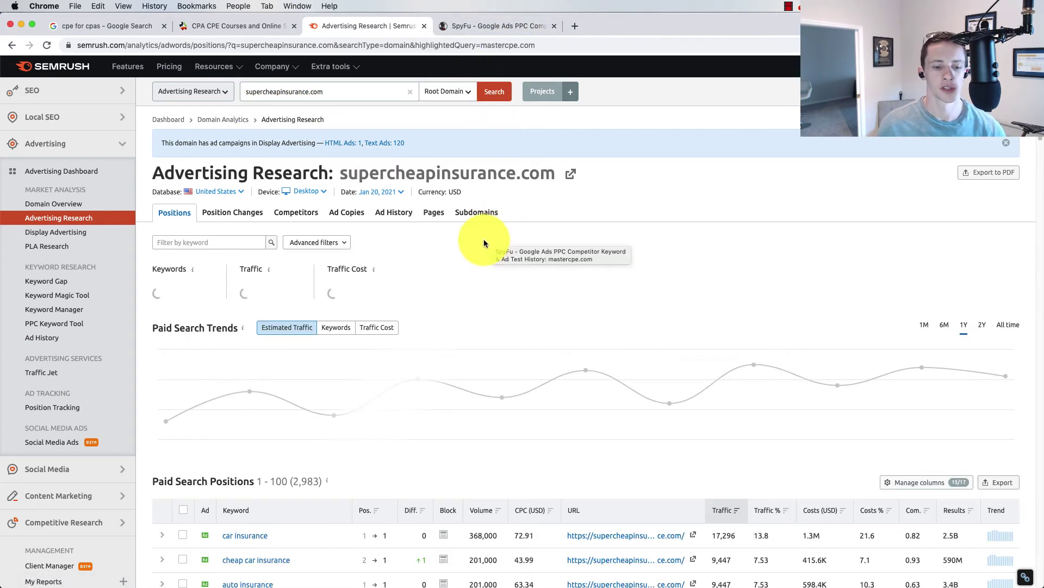
{"action": "scroll", "coordinate": [465, 255], "scroll_direction": "down", "scroll_amount": 2}
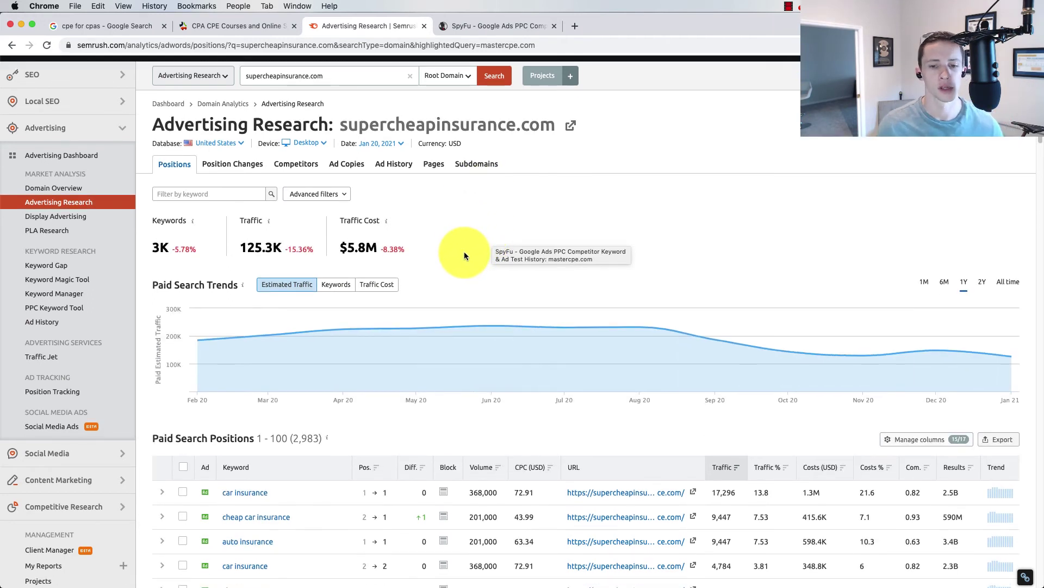
{"action": "scroll", "coordinate": [465, 252], "scroll_direction": "down", "scroll_amount": 1}
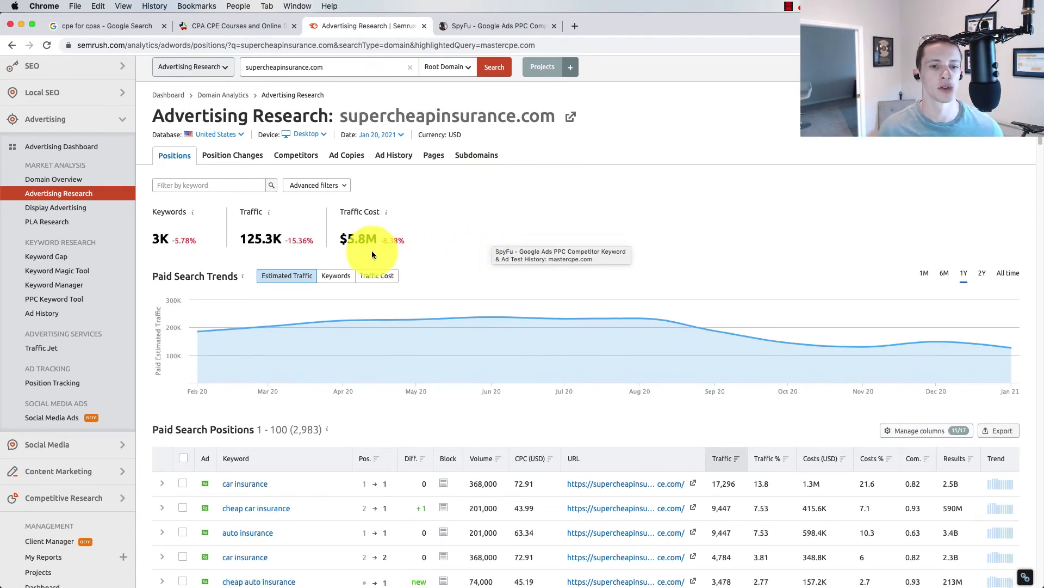
{"action": "left_click_drag", "start_coordinate": [350, 232], "coordinate": [343, 237]}
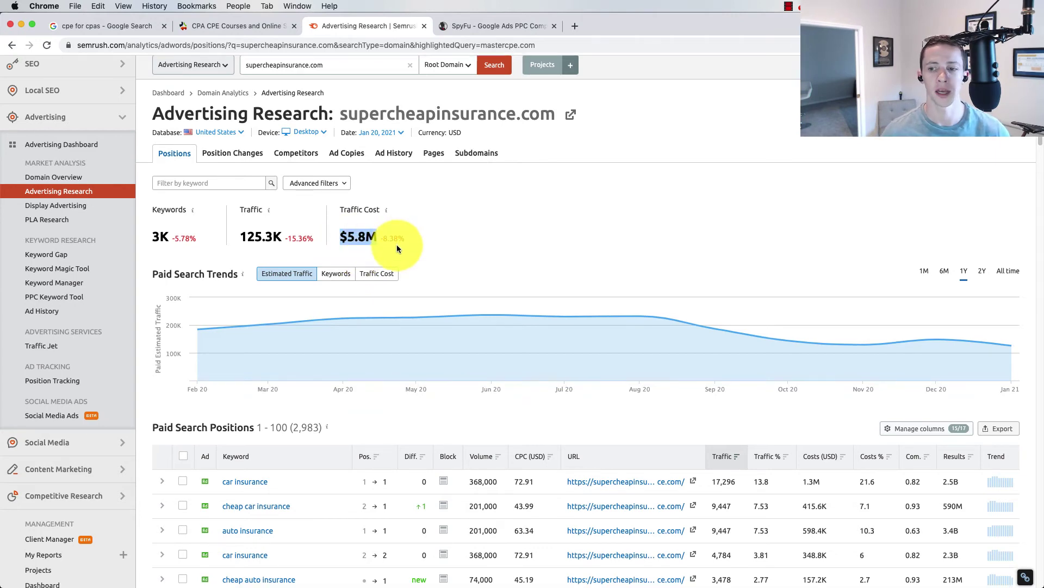
Show supercheapinsurance.com's paid search trend over All time, highlighting the $5.8M traffic cost.
{"action": "scroll", "coordinate": [397, 244], "scroll_direction": "down", "scroll_amount": 2}
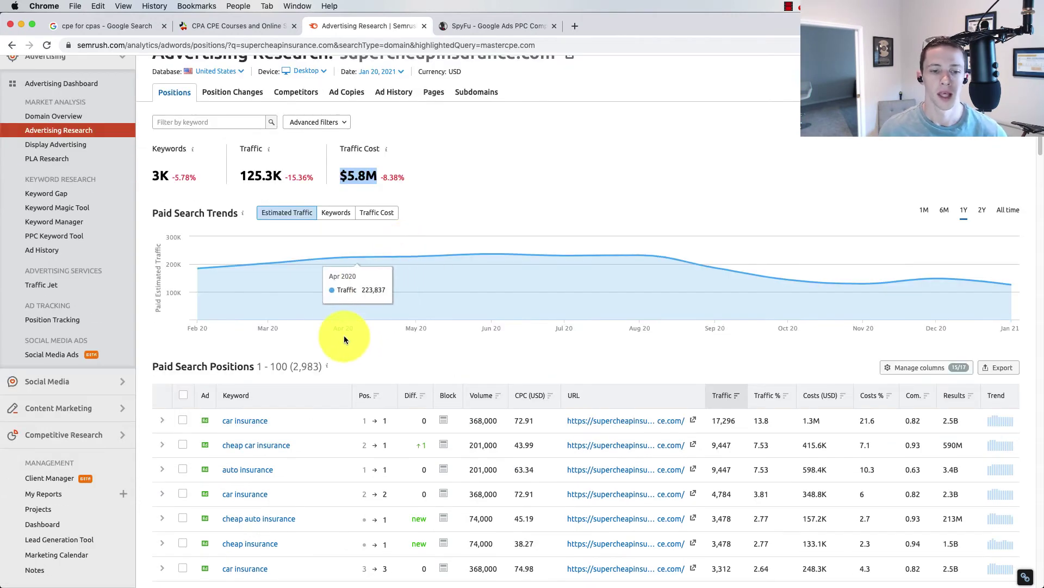
{"action": "left_click", "coordinate": [1008, 210]}
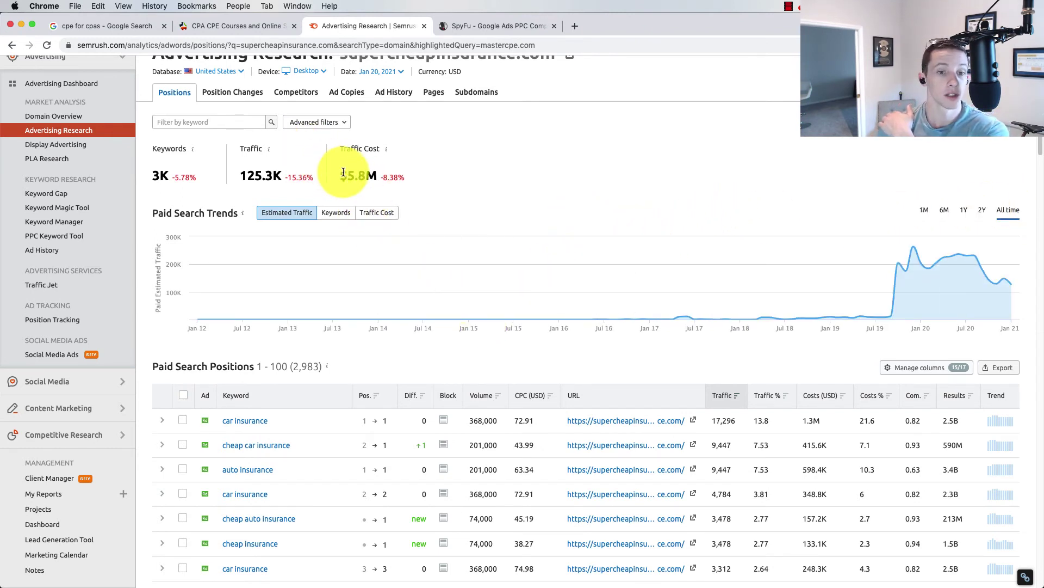
{"action": "left_click_drag", "start_coordinate": [344, 172], "coordinate": [376, 172]}
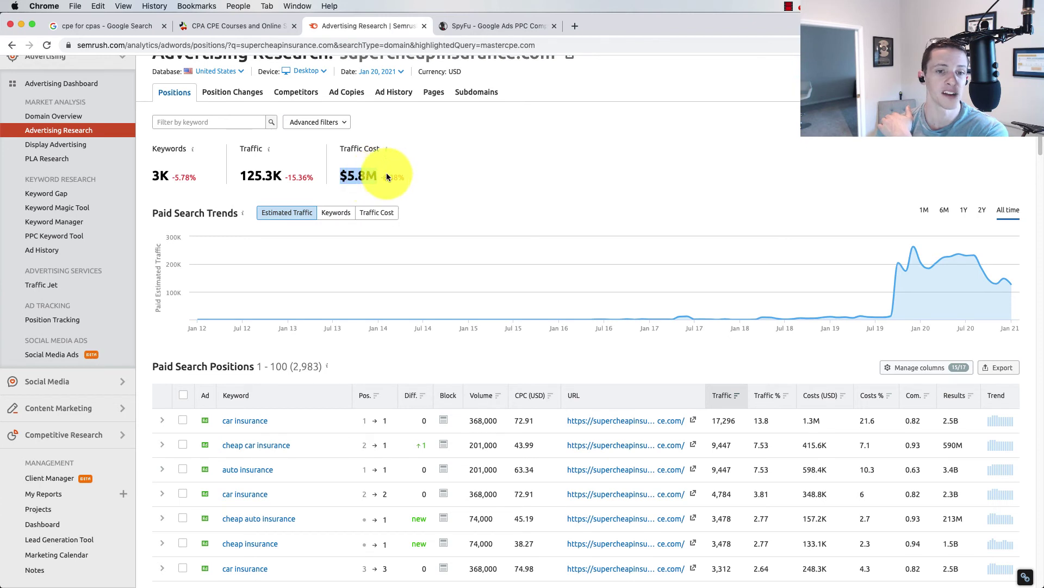
{"action": "mouse_move", "coordinate": [386, 175]}
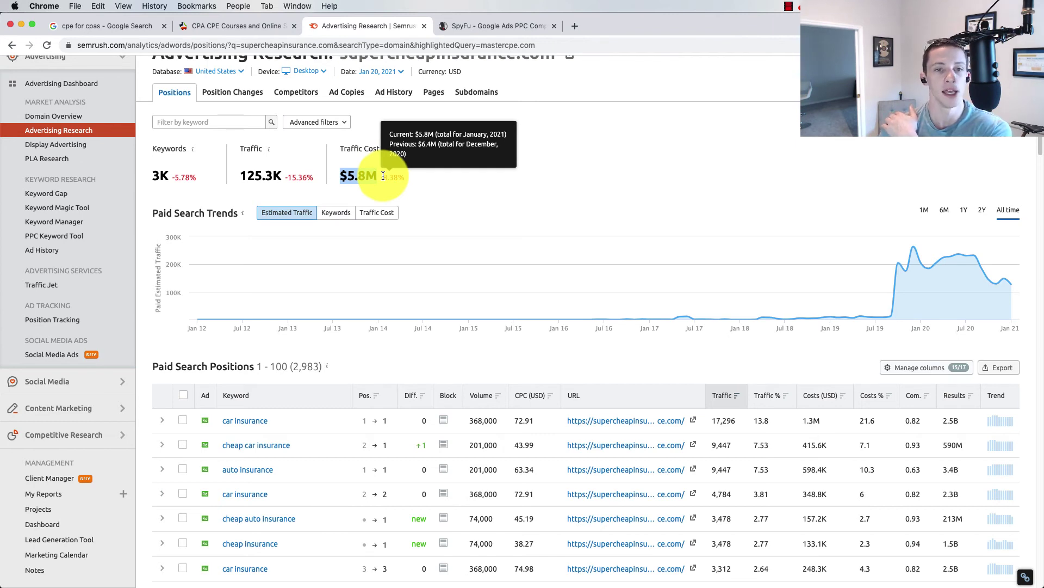
{"action": "scroll", "coordinate": [383, 176], "scroll_direction": "down", "scroll_amount": 1}
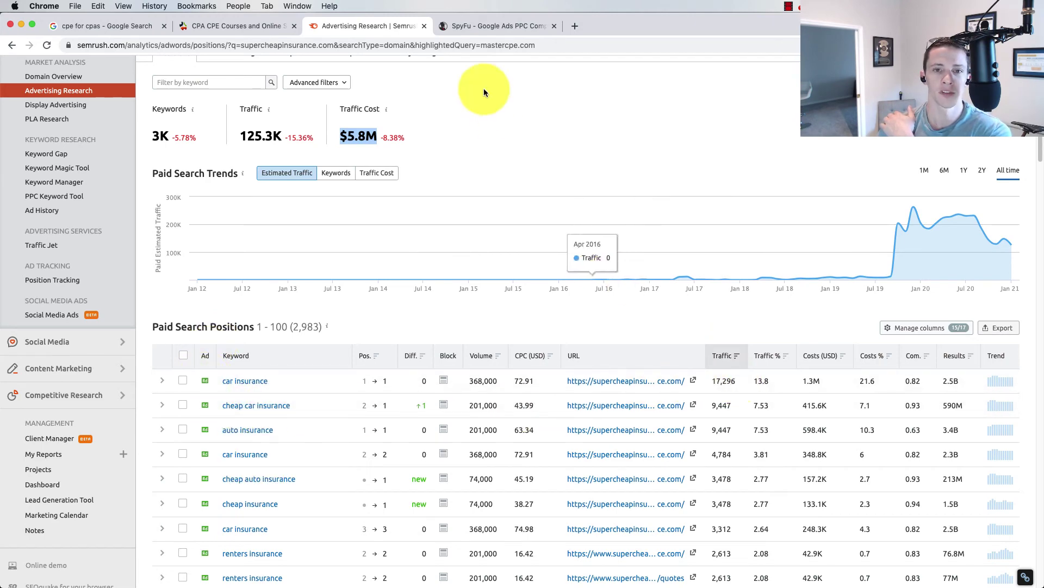
Back in SpyFu's mastercpe.com ad history, reveal the clicks, cost per click and coverage columns.
{"action": "left_click", "coordinate": [471, 25]}
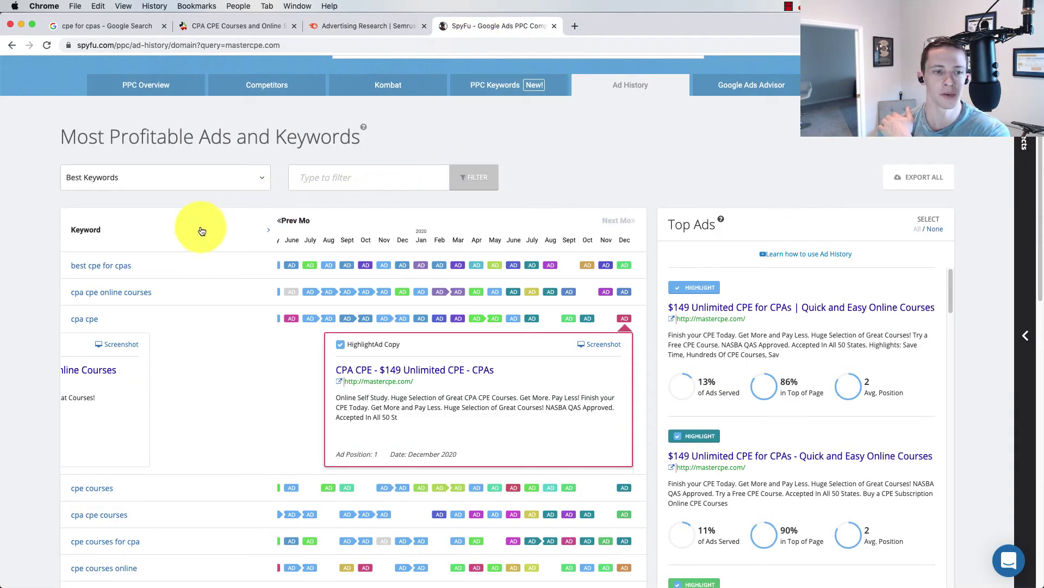
{"action": "scroll", "coordinate": [301, 323], "scroll_direction": "down", "scroll_amount": 2}
{"action": "scroll", "coordinate": [300, 324], "scroll_direction": "up", "scroll_amount": 3}
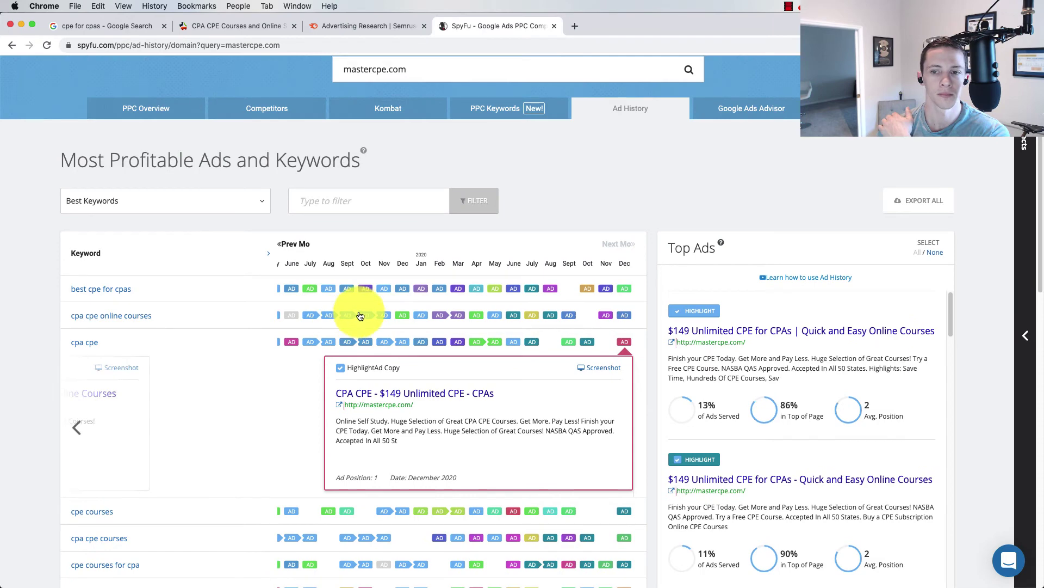
{"action": "left_click", "coordinate": [269, 255]}
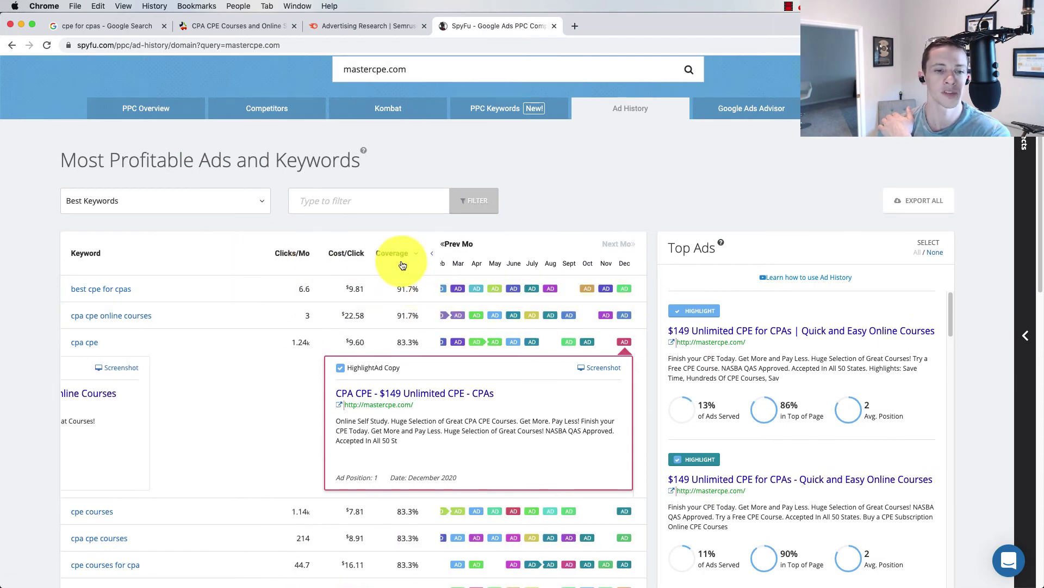
{"action": "left_click", "coordinate": [323, 26]}
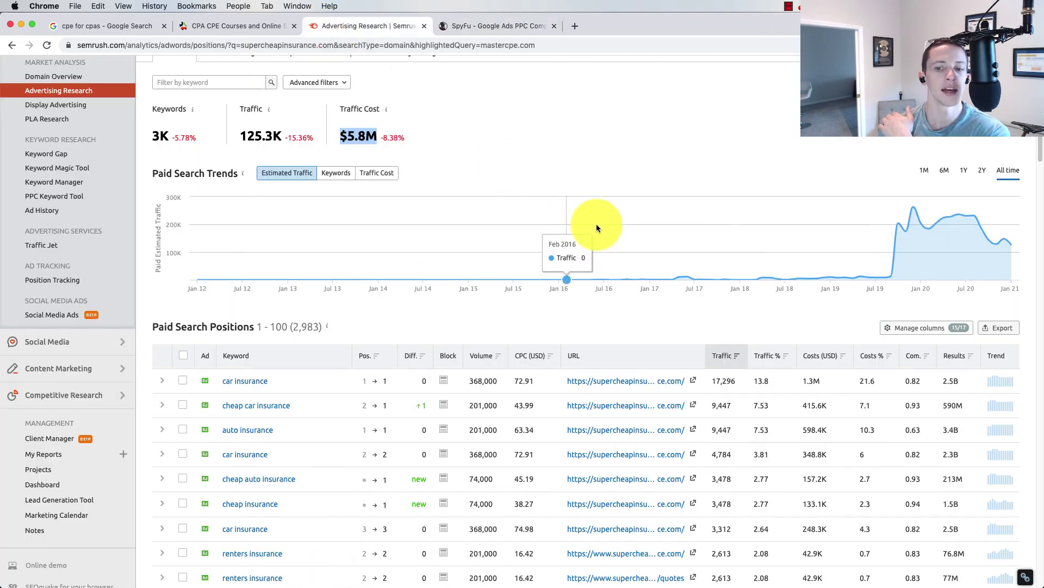
{"action": "left_click", "coordinate": [891, 357]}
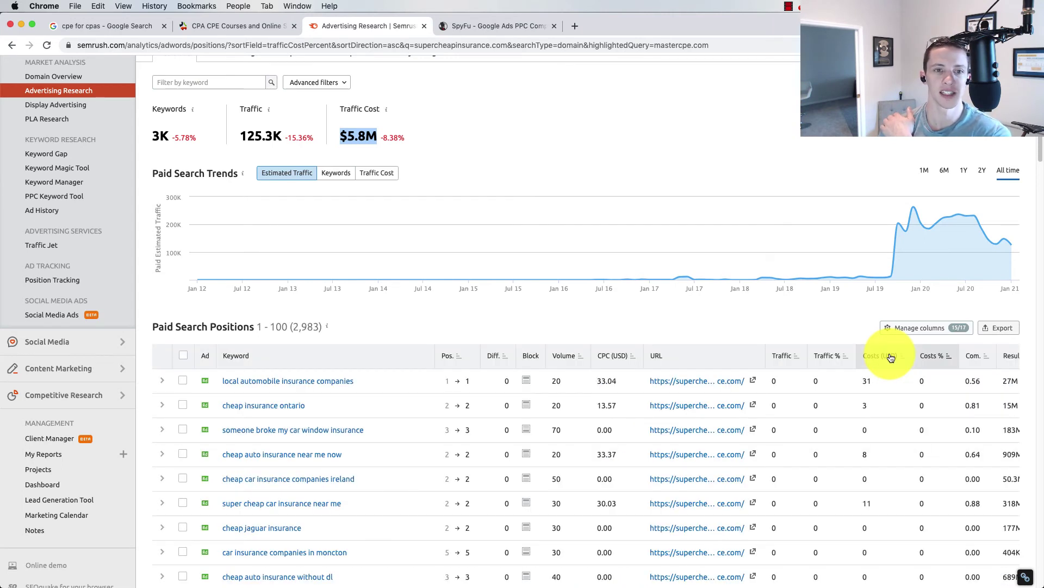
{"action": "left_click", "coordinate": [945, 357]}
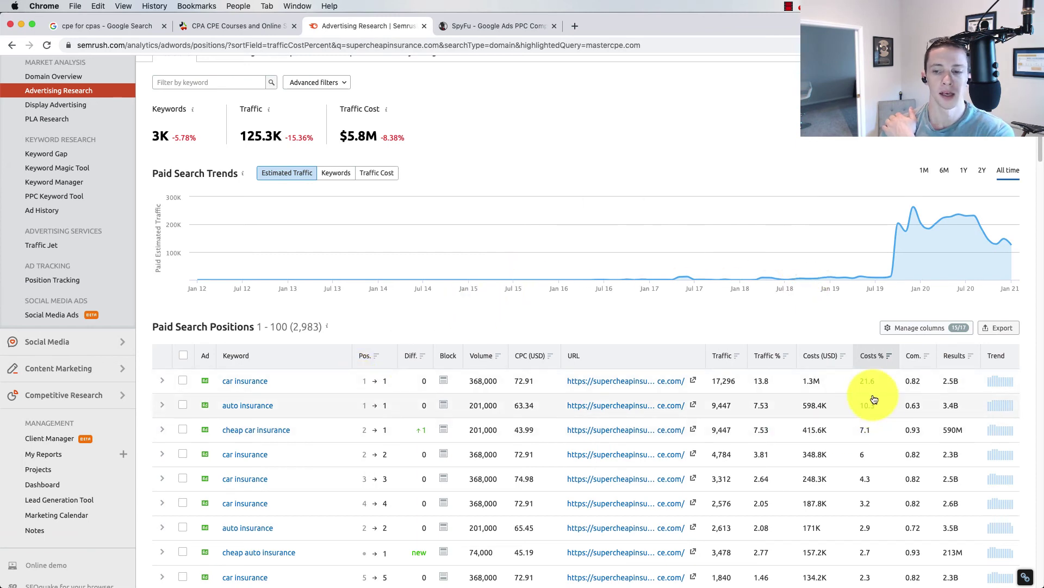
{"action": "mouse_move", "coordinate": [881, 360]}
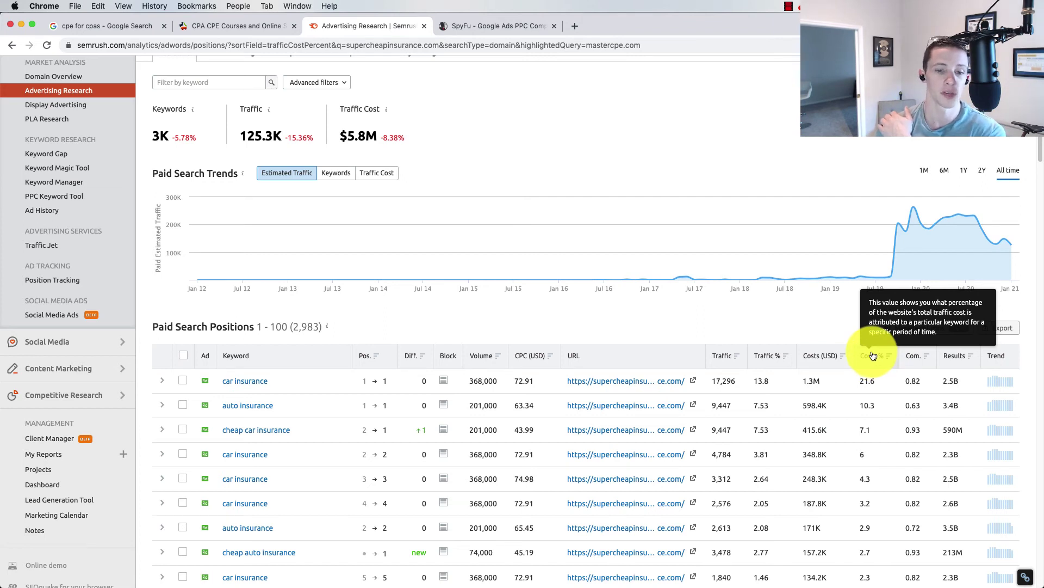
{"action": "left_click", "coordinate": [925, 169]}
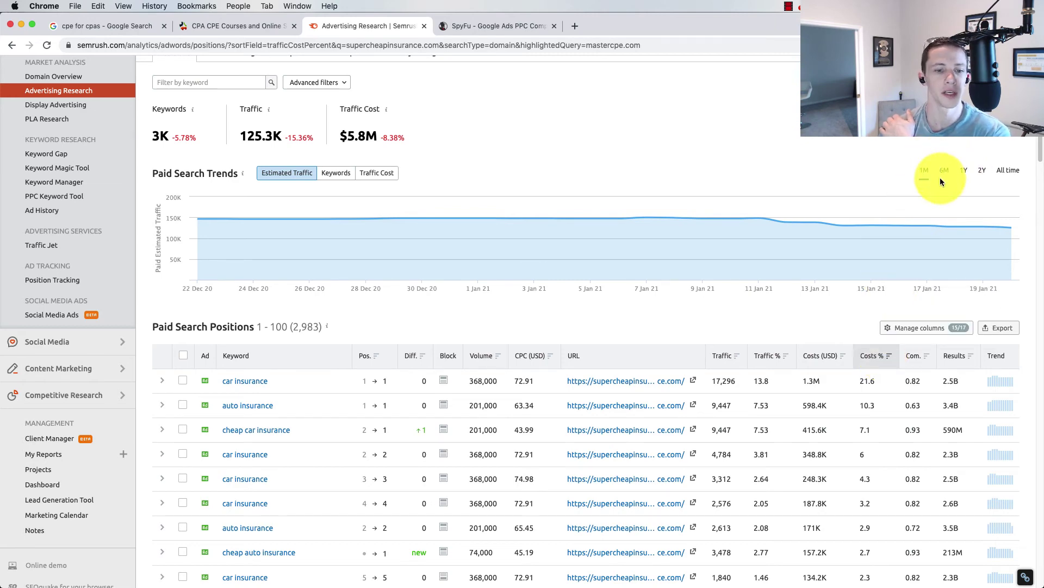
{"action": "scroll", "coordinate": [500, 332], "scroll_direction": "up", "scroll_amount": 3}
{"action": "scroll", "coordinate": [499, 334], "scroll_direction": "down", "scroll_amount": 1}
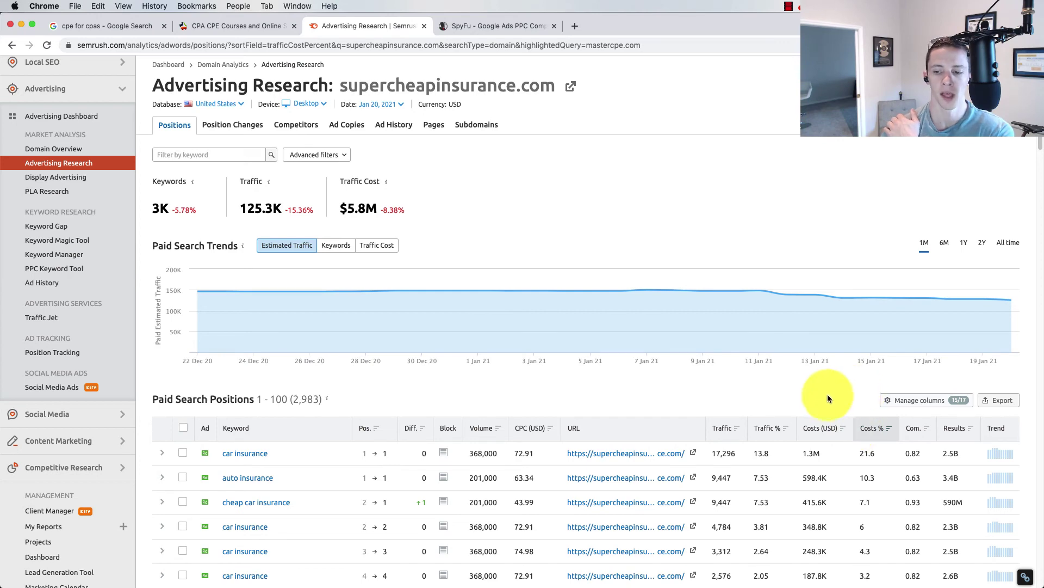
{"action": "scroll", "coordinate": [826, 394], "scroll_direction": "down", "scroll_amount": 2}
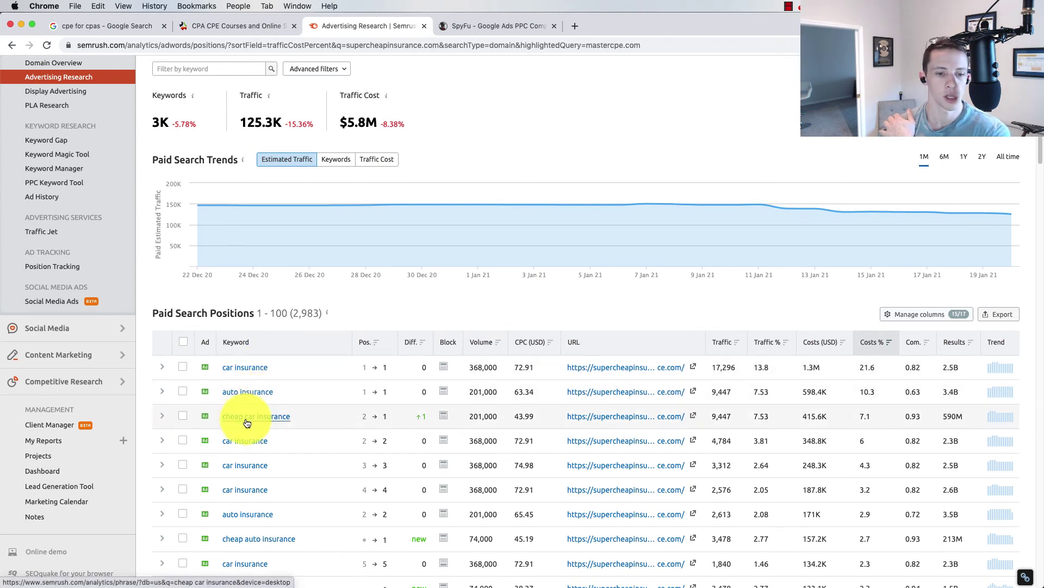
{"action": "scroll", "coordinate": [251, 423], "scroll_direction": "down", "scroll_amount": 3}
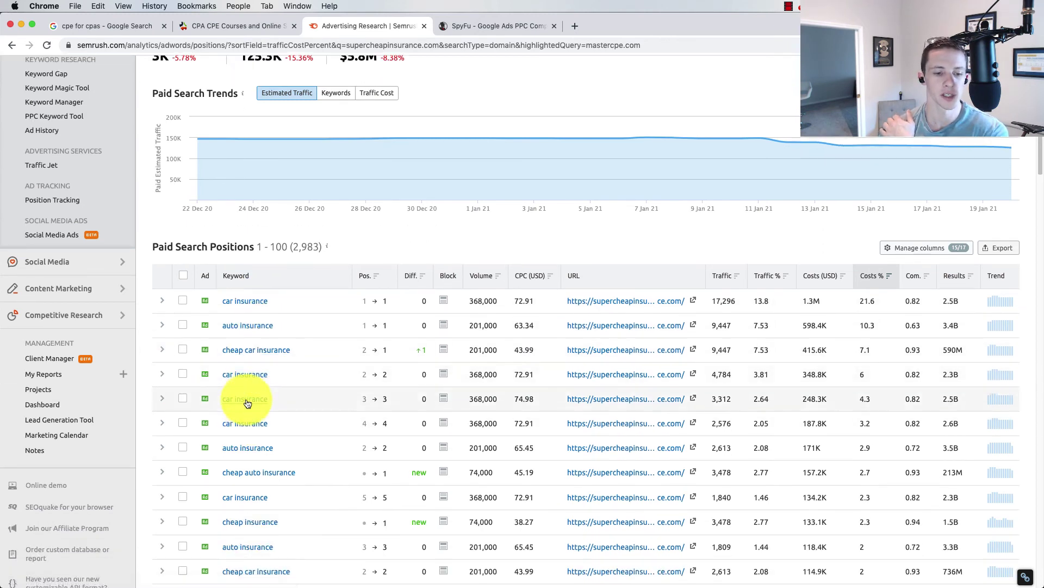
{"action": "scroll", "coordinate": [248, 393], "scroll_direction": "up", "scroll_amount": 5}
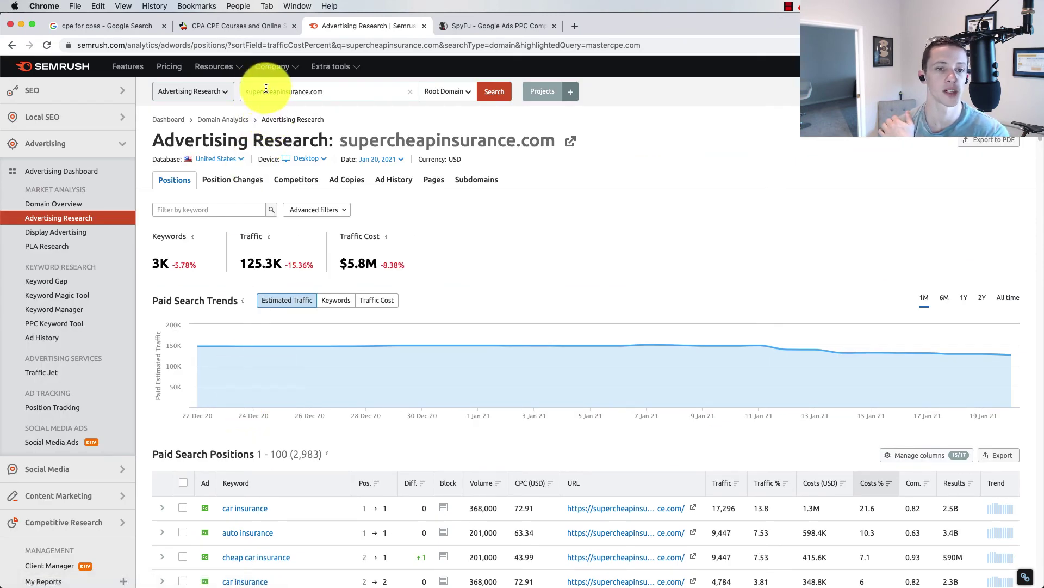
{"action": "scroll", "coordinate": [268, 222], "scroll_direction": "down", "scroll_amount": 12}
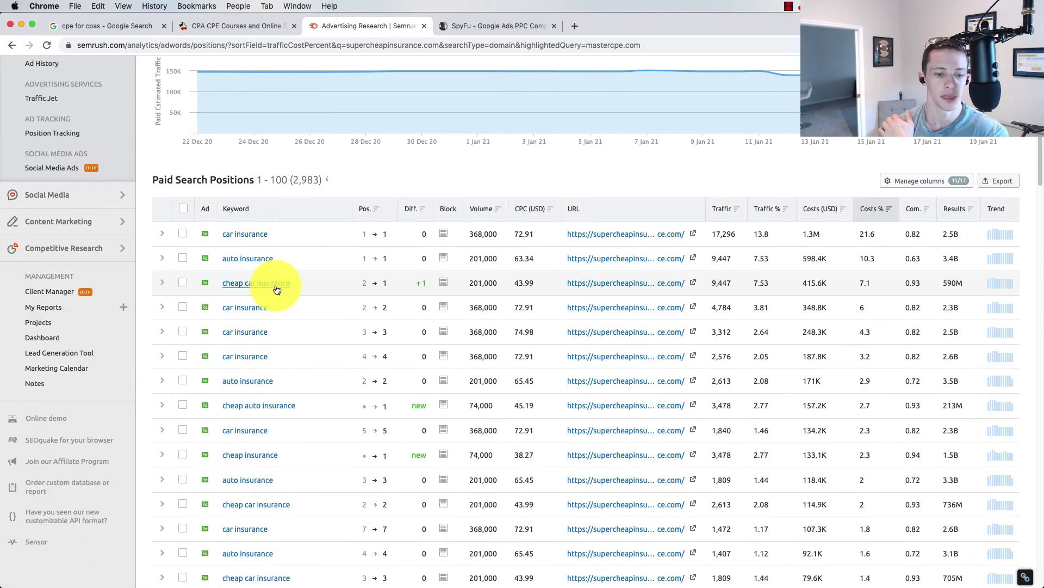
{"action": "scroll", "coordinate": [248, 241], "scroll_direction": "down", "scroll_amount": 7}
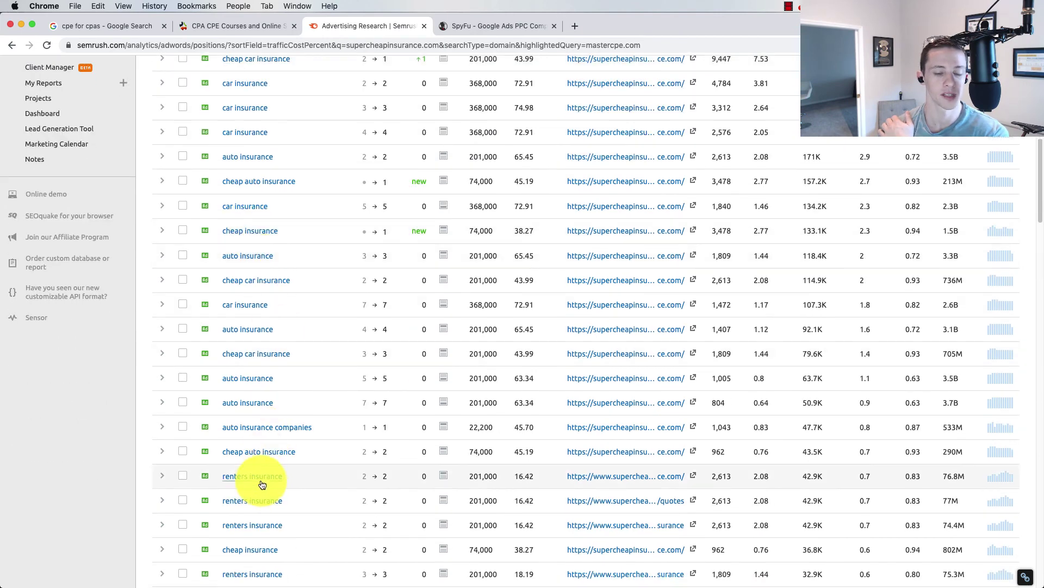
{"action": "scroll", "coordinate": [272, 477], "scroll_direction": "down", "scroll_amount": 1}
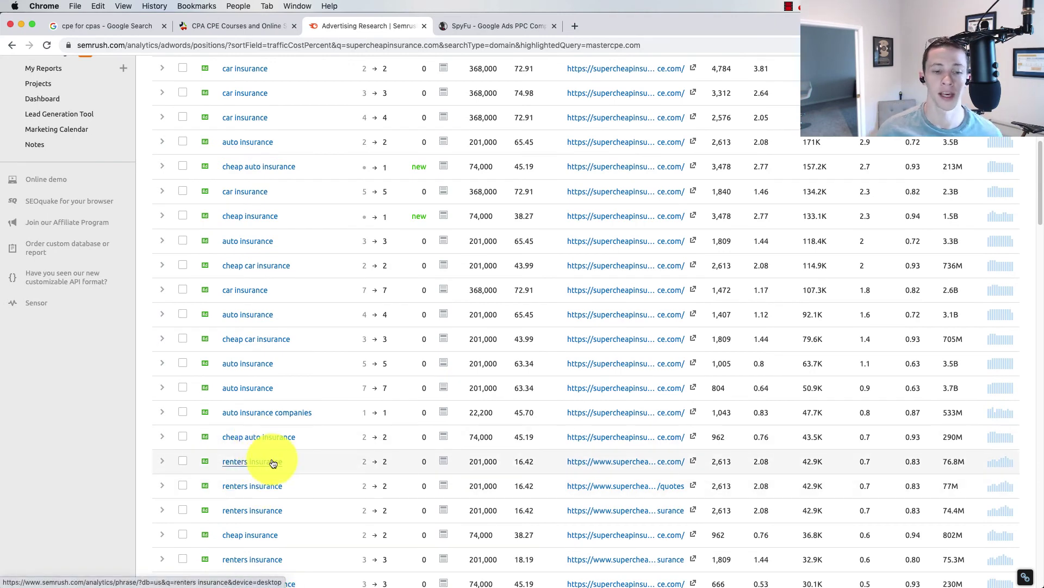
{"action": "scroll", "coordinate": [270, 466], "scroll_direction": "down", "scroll_amount": 10}
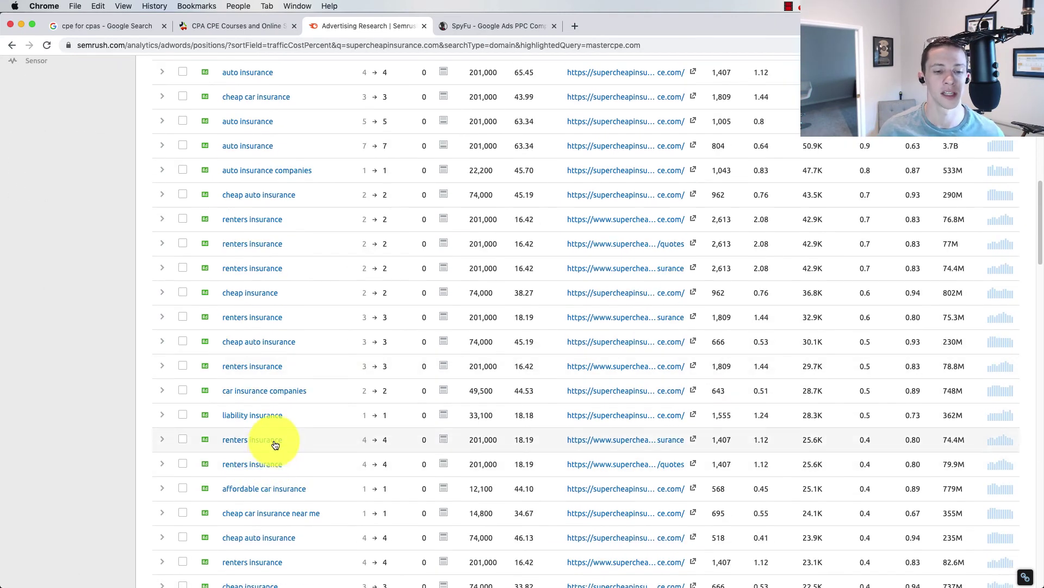
{"action": "scroll", "coordinate": [244, 414], "scroll_direction": "up", "scroll_amount": 17}
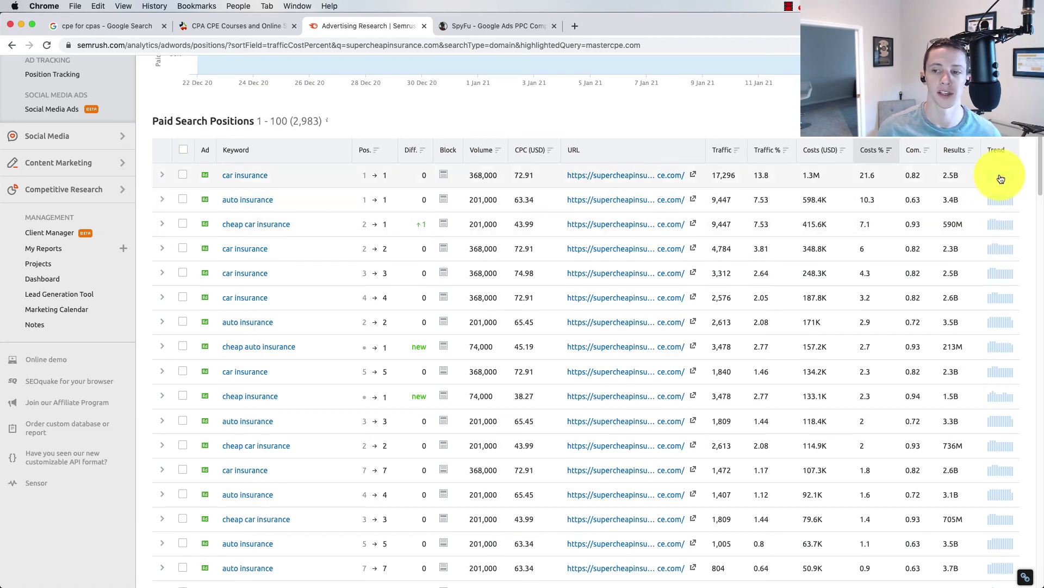
{"action": "scroll", "coordinate": [996, 408], "scroll_direction": "up", "scroll_amount": 6}
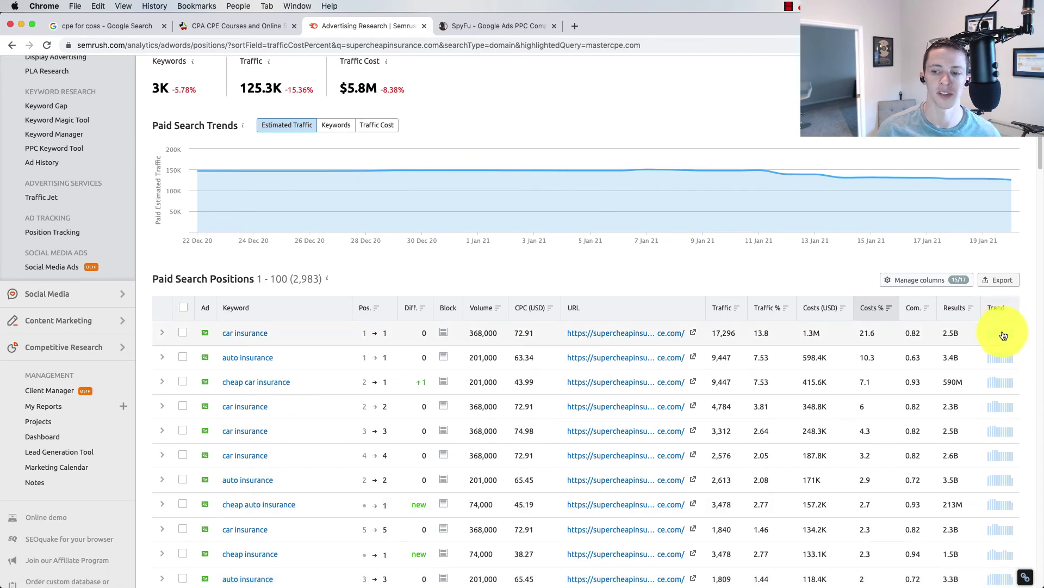
{"action": "left_click", "coordinate": [1000, 362]}
{"action": "scroll", "coordinate": [1004, 430], "scroll_direction": "down", "scroll_amount": 1}
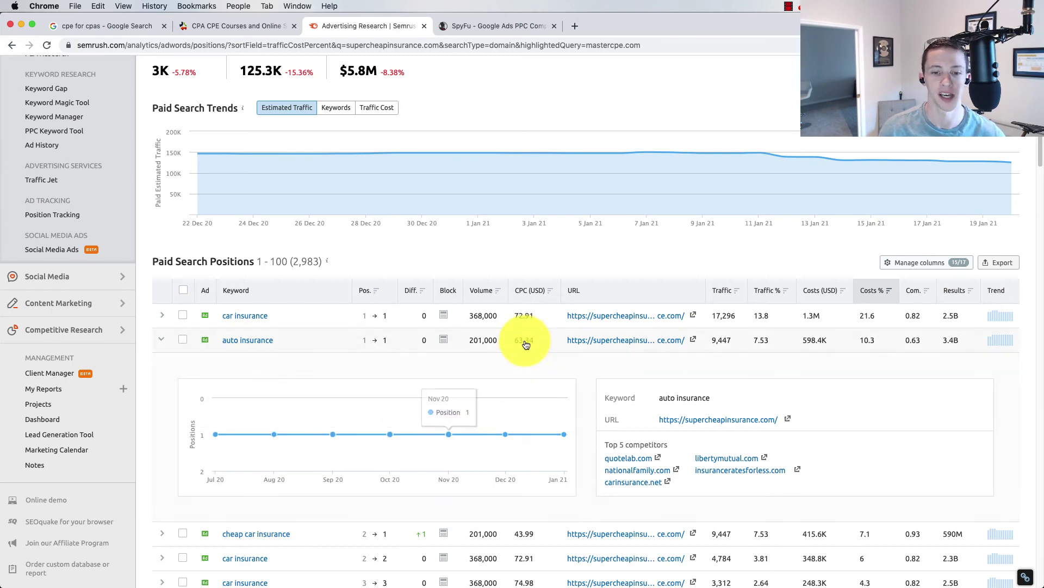
{"action": "scroll", "coordinate": [516, 370], "scroll_direction": "up", "scroll_amount": 5}
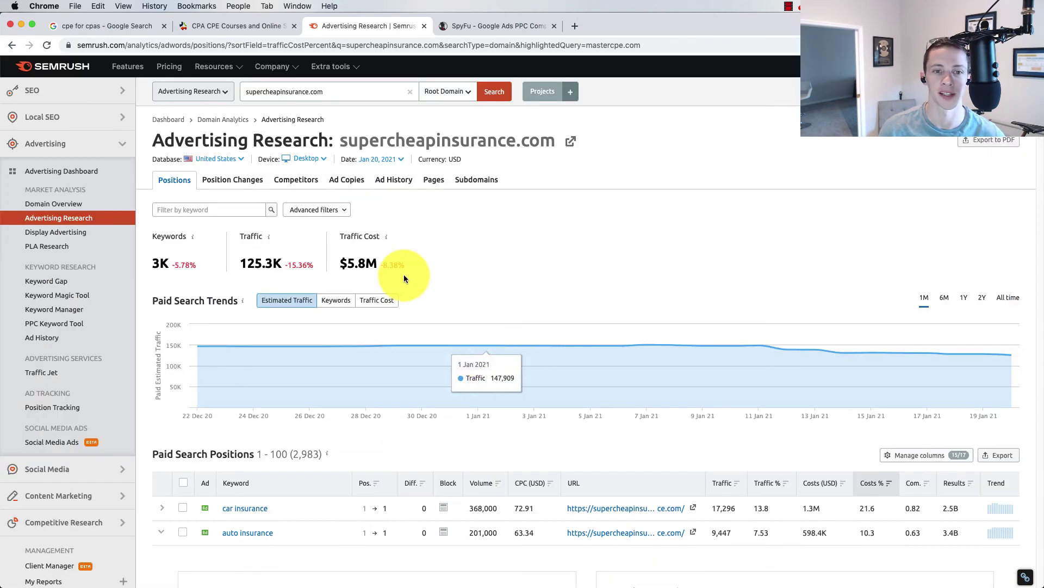
{"action": "double_click", "coordinate": [347, 265]}
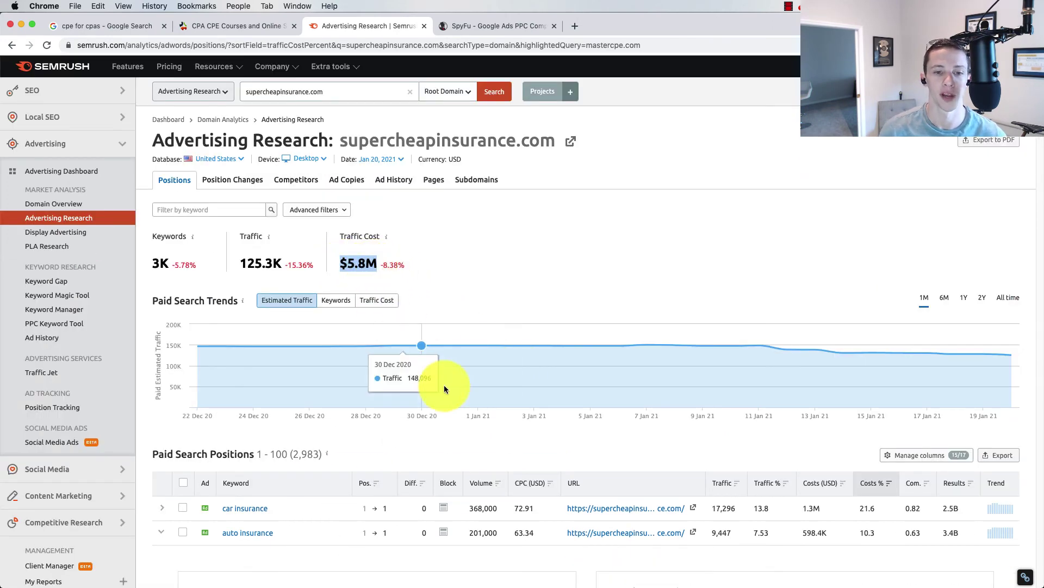
{"action": "scroll", "coordinate": [502, 489], "scroll_direction": "down", "scroll_amount": 1}
{"action": "scroll", "coordinate": [503, 477], "scroll_direction": "down", "scroll_amount": 1}
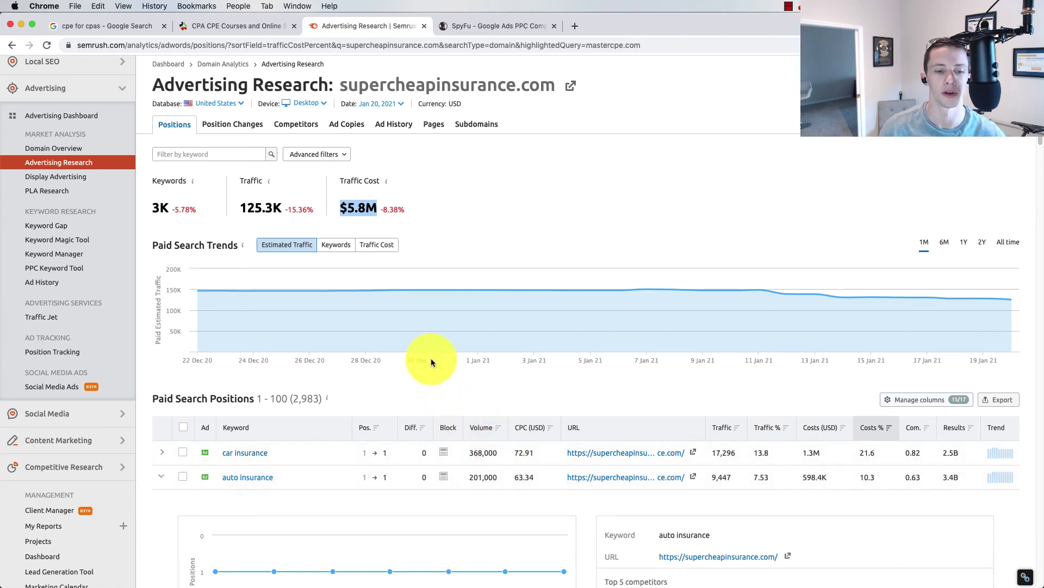
{"action": "left_click", "coordinate": [161, 478]}
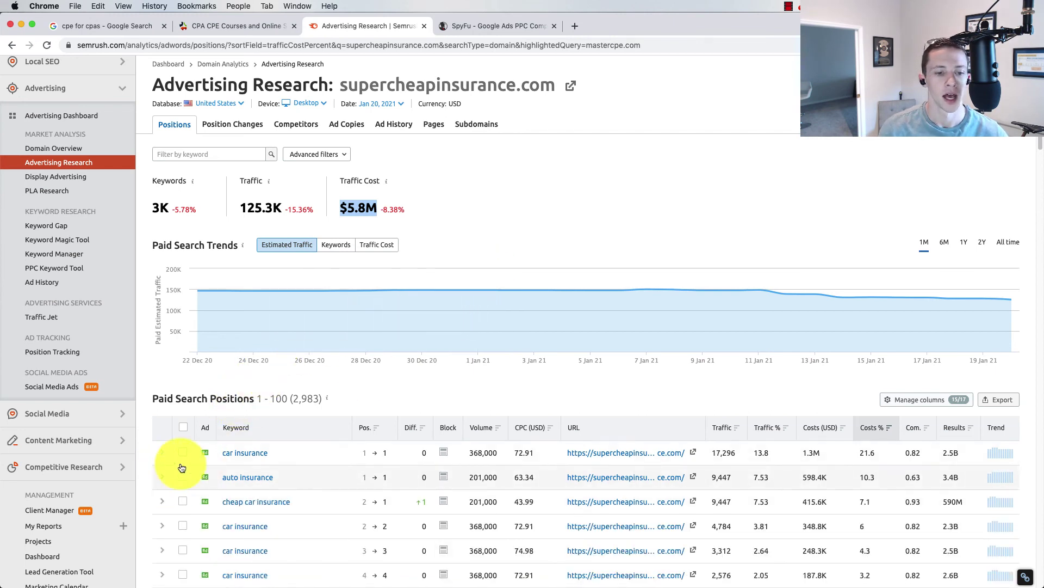
{"action": "mouse_move", "coordinate": [207, 456]}
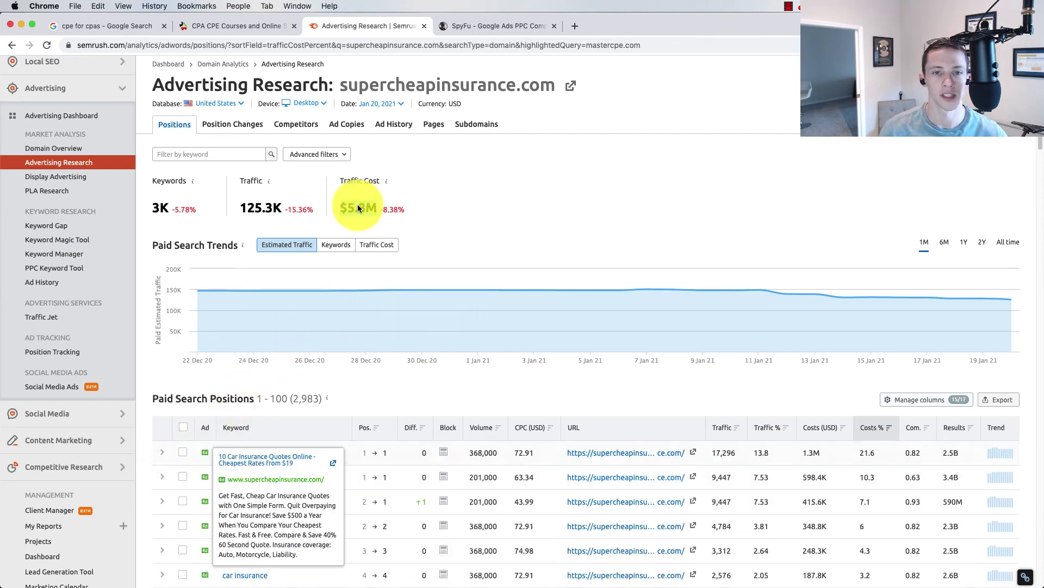
{"action": "left_click", "coordinate": [479, 26]}
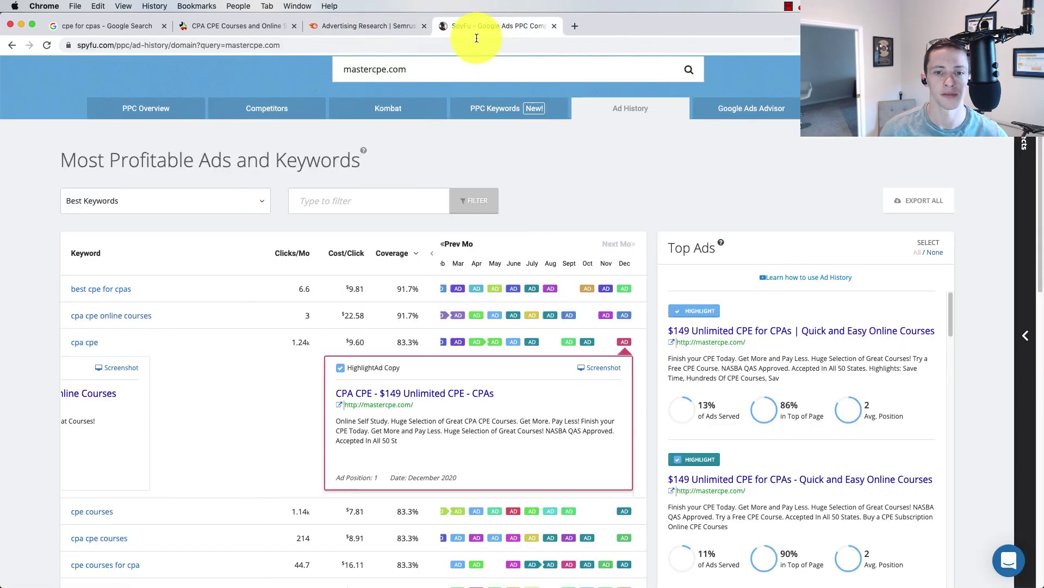
{"action": "left_click", "coordinate": [368, 21]}
{"action": "mouse_move", "coordinate": [210, 461]}
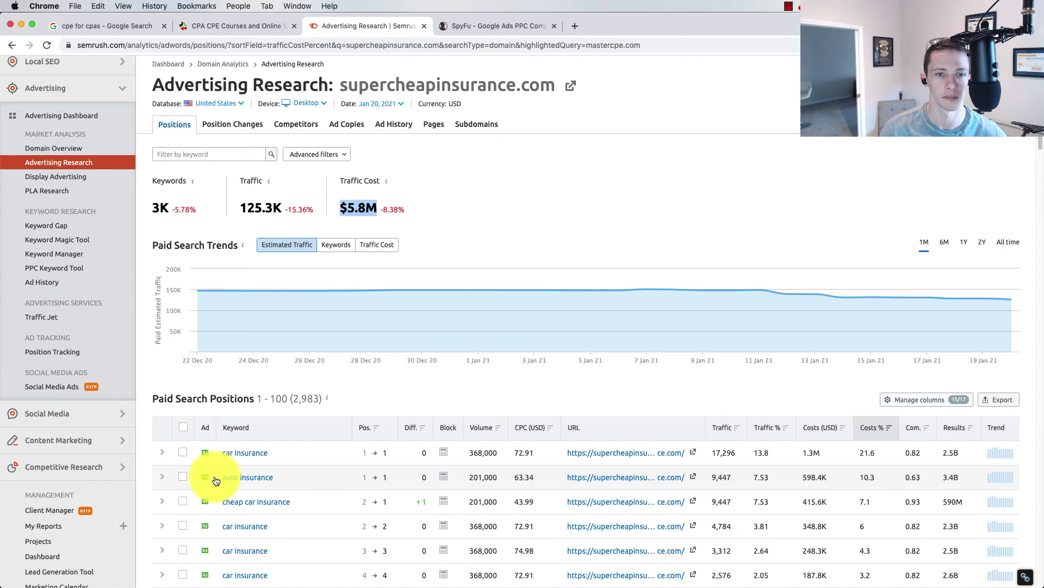
{"action": "mouse_move", "coordinate": [206, 502]}
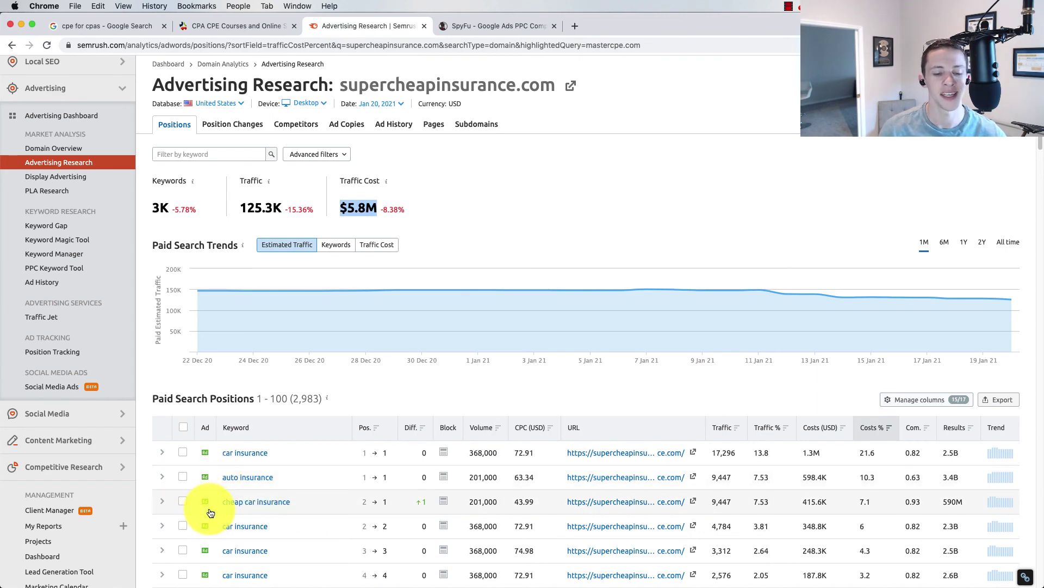
View supercheapinsurance.com's car insurance ad copies for January–April 2020 in Semrush, then return to SpyFu's mastercpe.com ad history.
{"action": "left_click", "coordinate": [401, 125]}
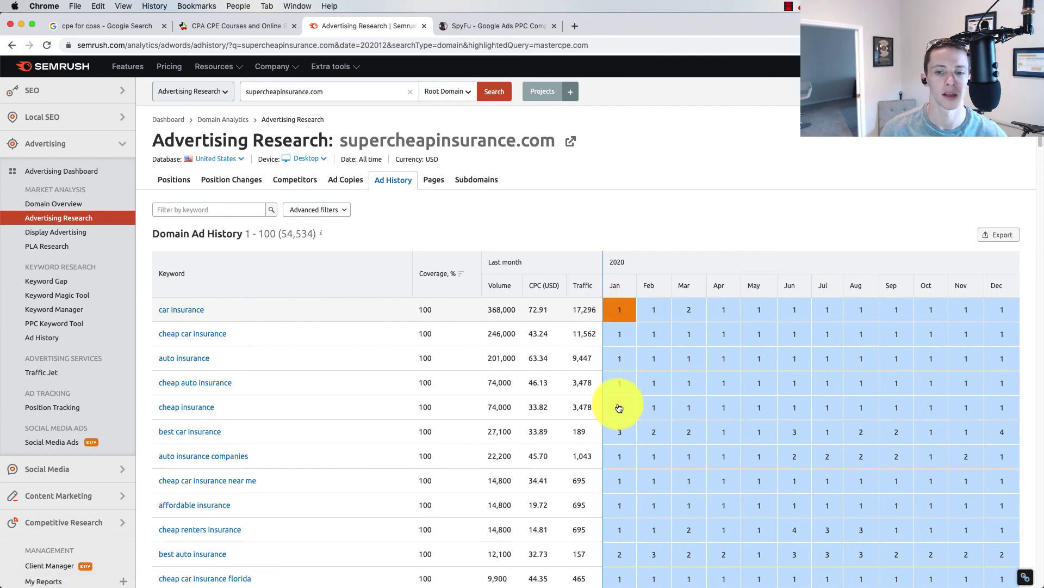
{"action": "left_click", "coordinate": [619, 309]}
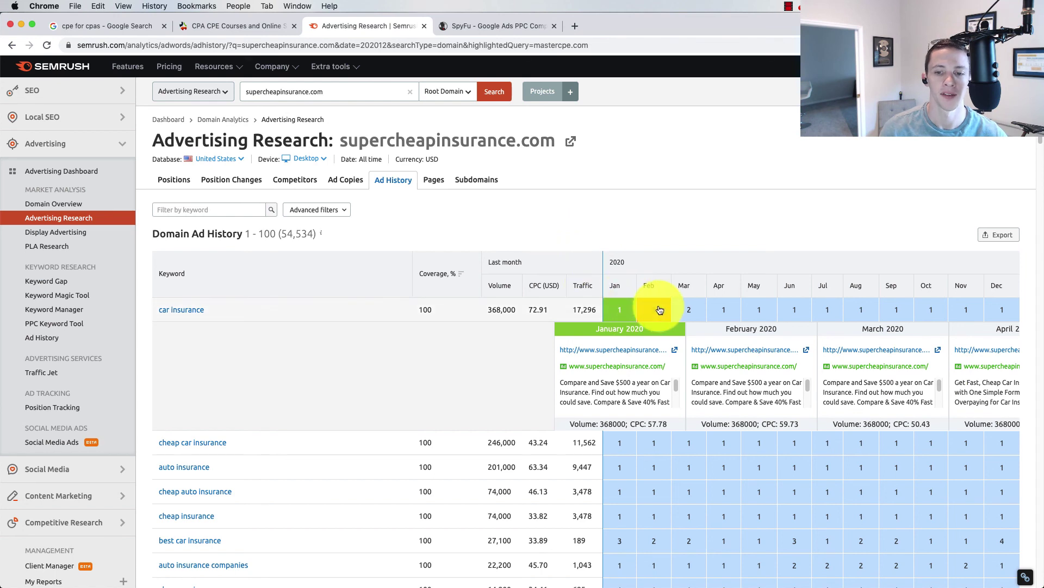
{"action": "left_click", "coordinate": [777, 324]}
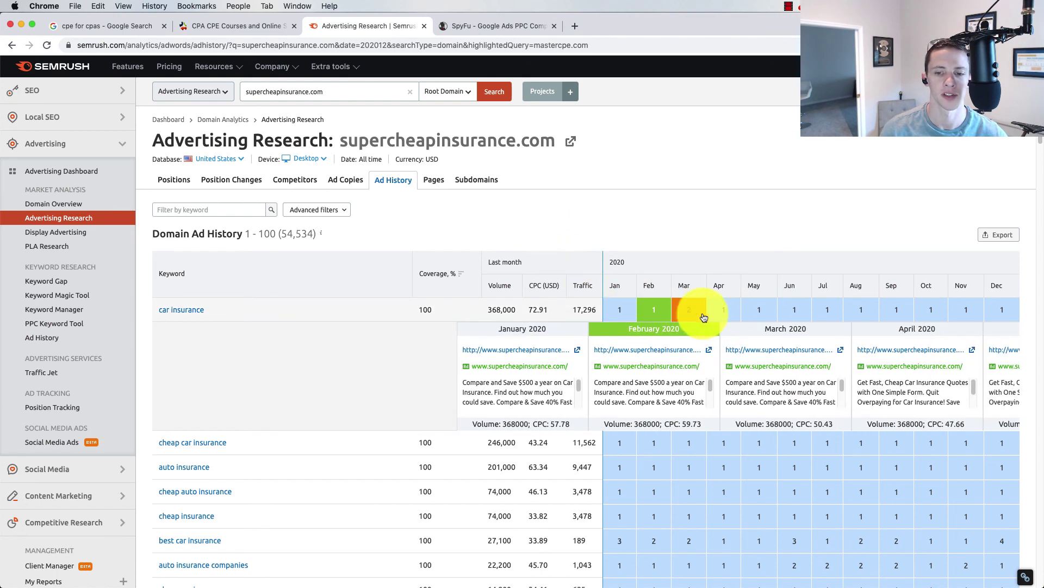
{"action": "left_click", "coordinate": [696, 312]}
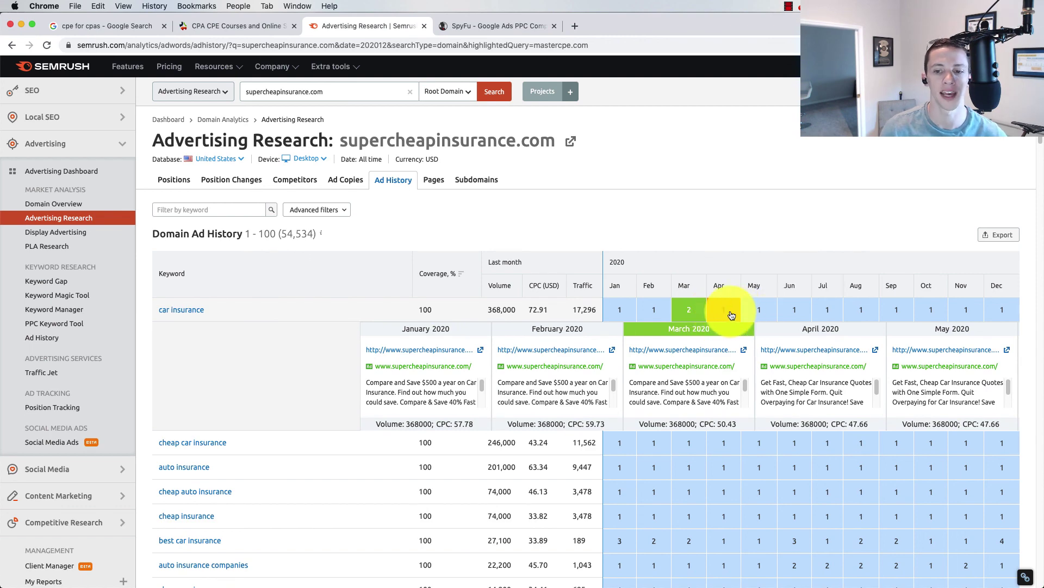
{"action": "left_click", "coordinate": [717, 312]}
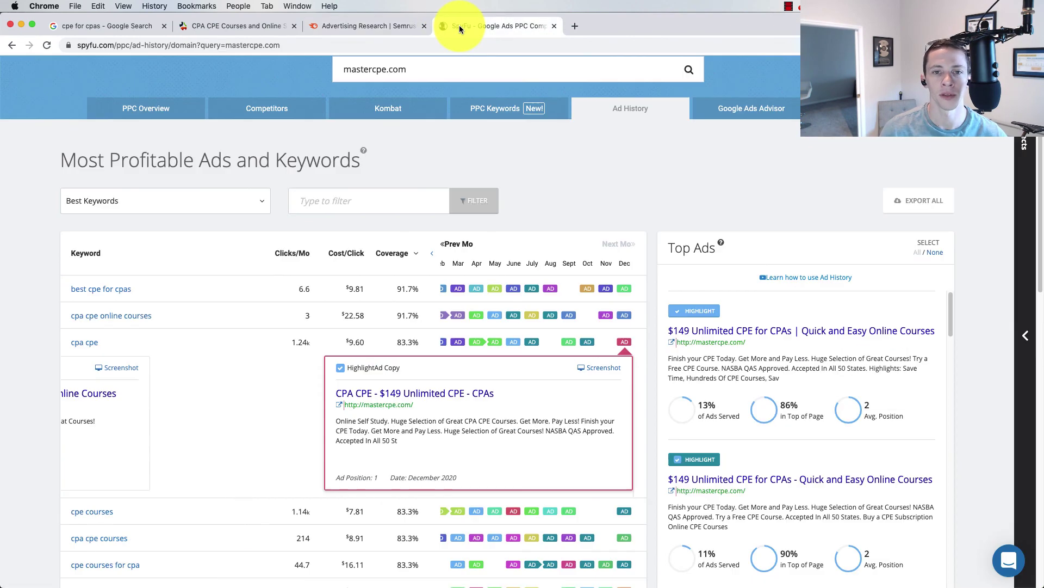
{"action": "left_click", "coordinate": [457, 25]}
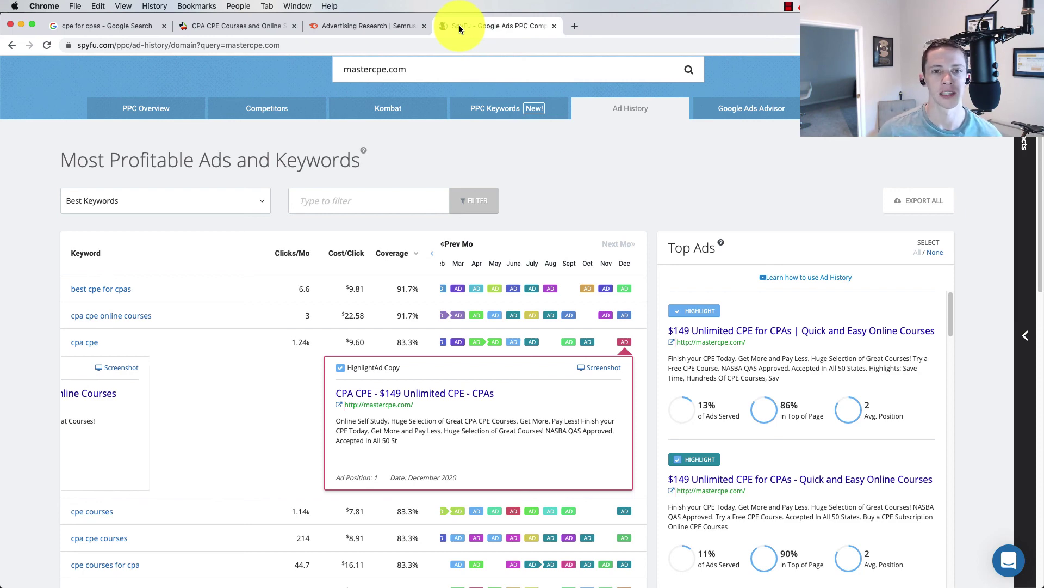
Compare Semrush's supercheapinsurance.com ads with SpyFu's mastercpe.com ads, ending on Semrush's January–June 2020 car insurance ad history.
{"action": "left_click", "coordinate": [382, 25]}
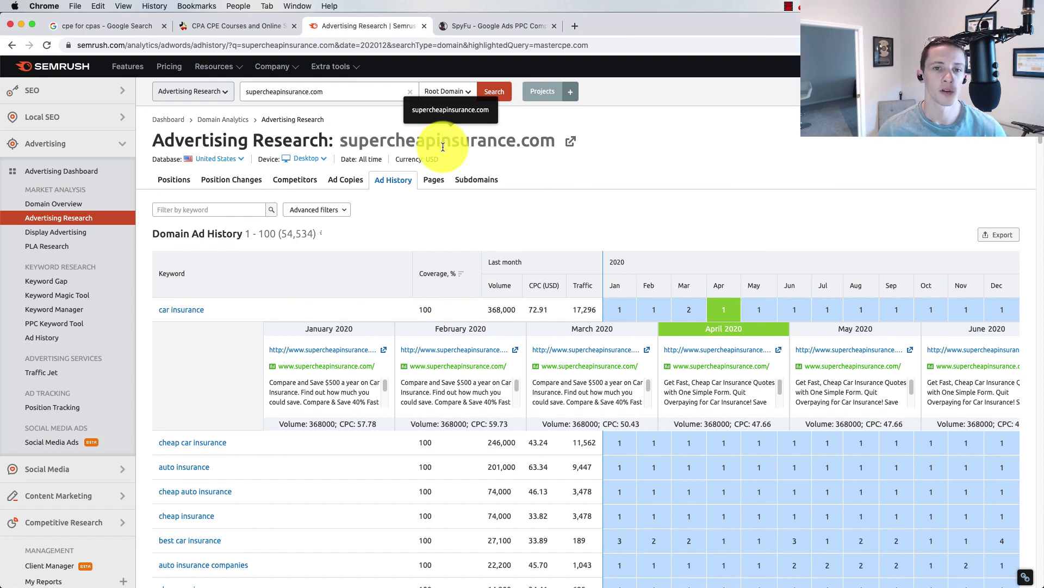
{"action": "left_click", "coordinate": [486, 27]}
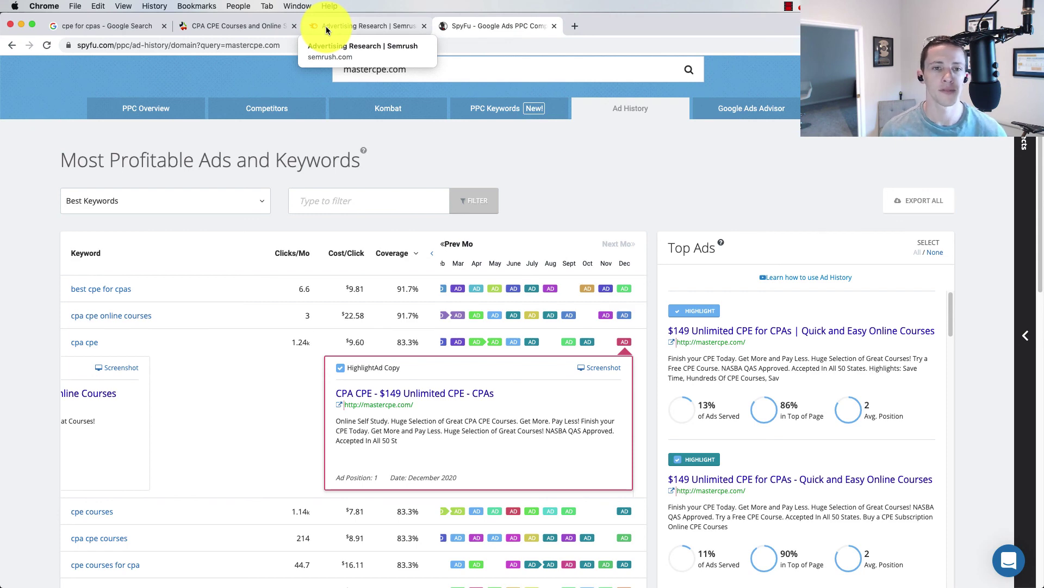
{"action": "left_click", "coordinate": [325, 26]}
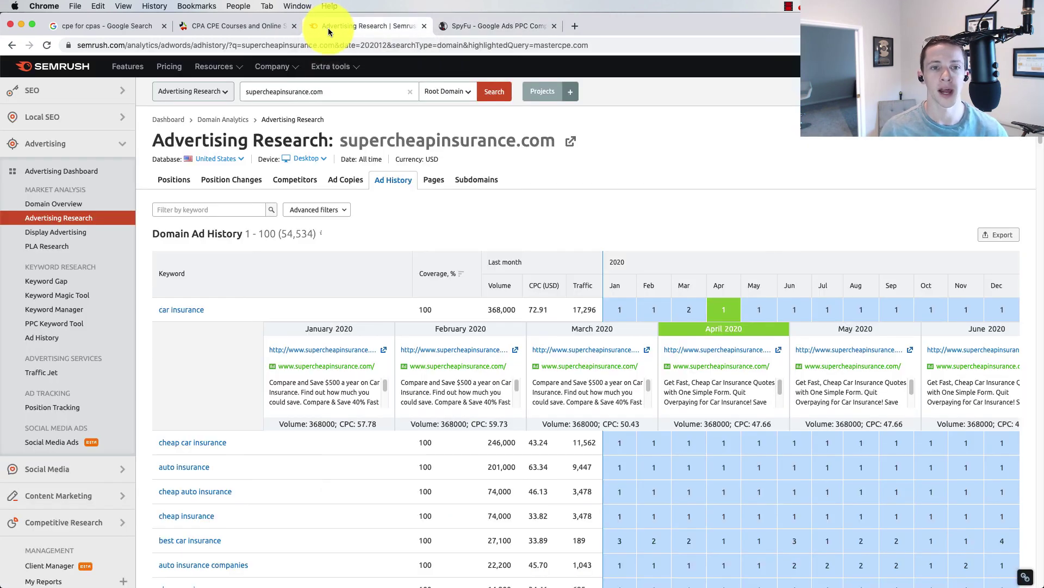